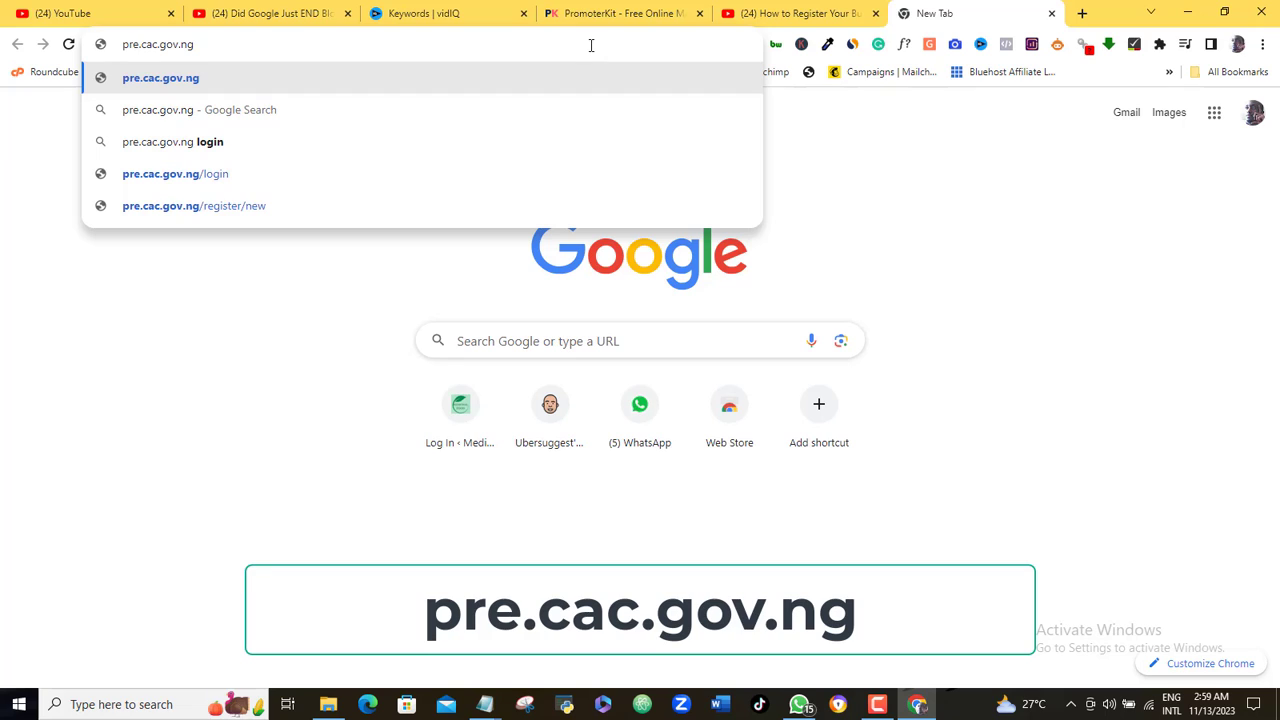
# - Load pre.cac.gov.ng and launch Search Now for existing entities in a new tab
pyautogui.press('Return')
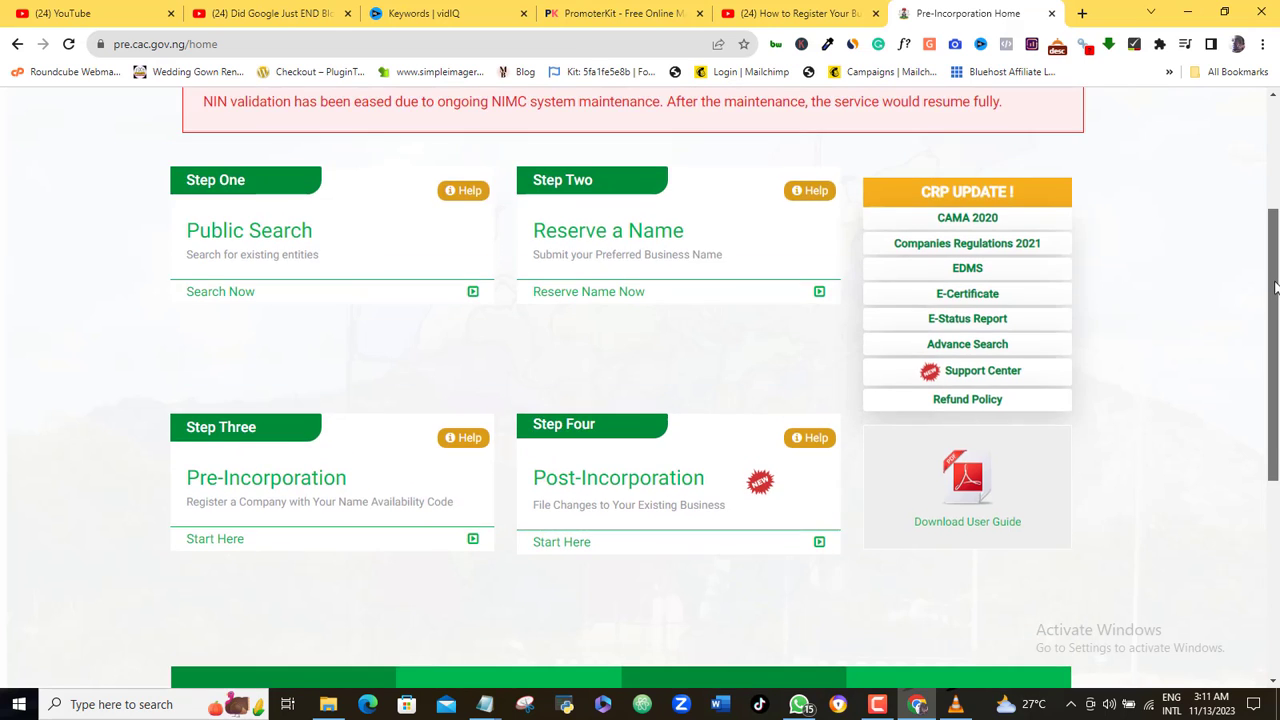
pyautogui.scroll(1, 751, 226)
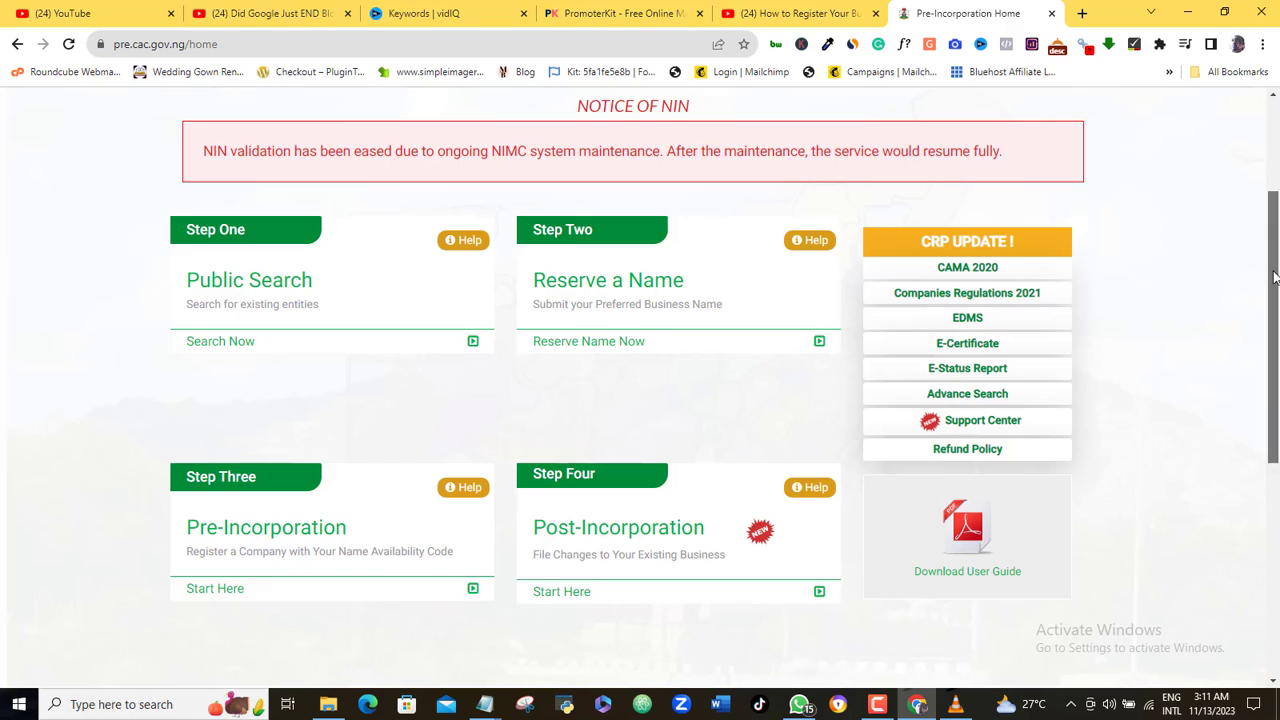
pyautogui.click(238, 346)
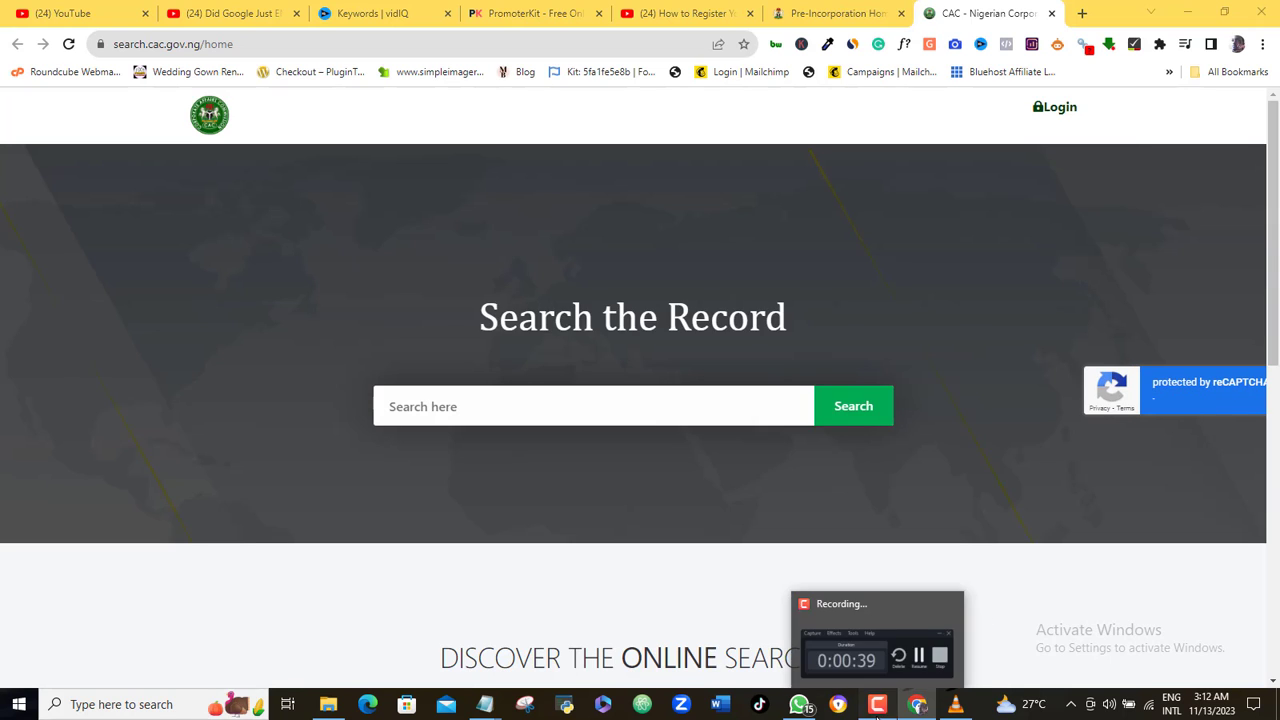
# - Search the CAC public records for 'Cidimarketing'
pyautogui.click(877, 704)
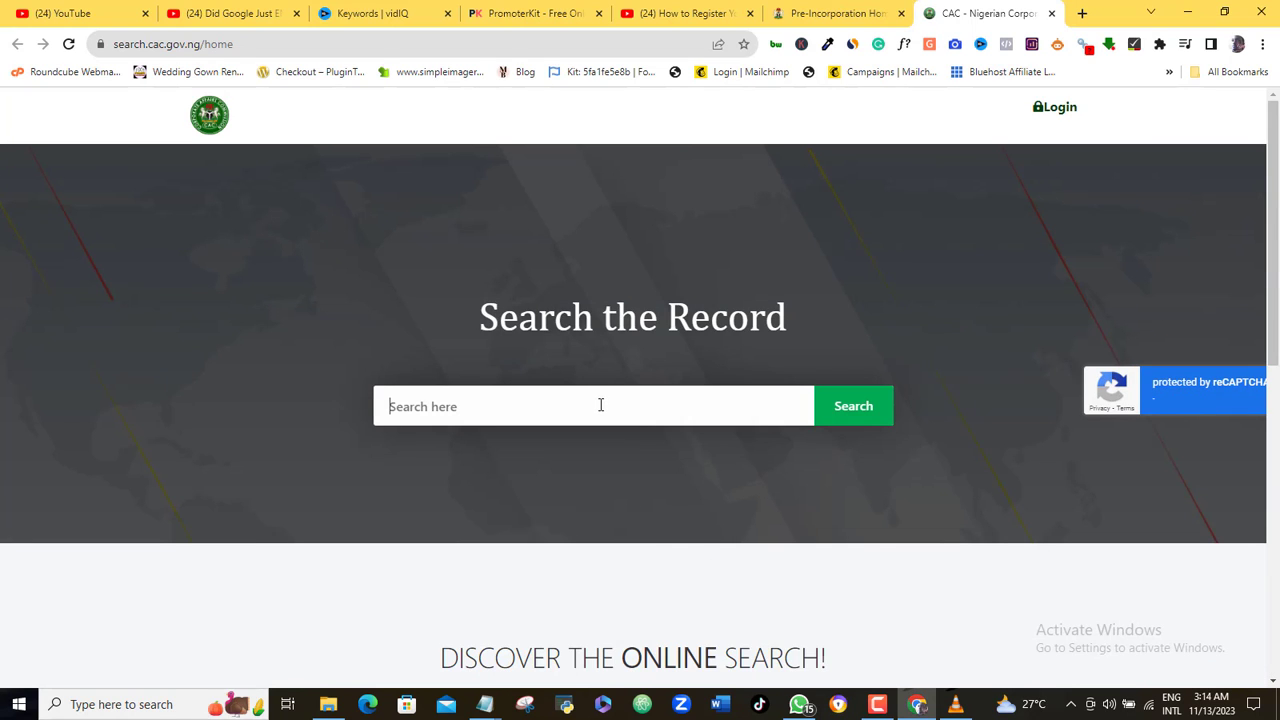
pyautogui.click(600, 405)
pyautogui.write('Ci')
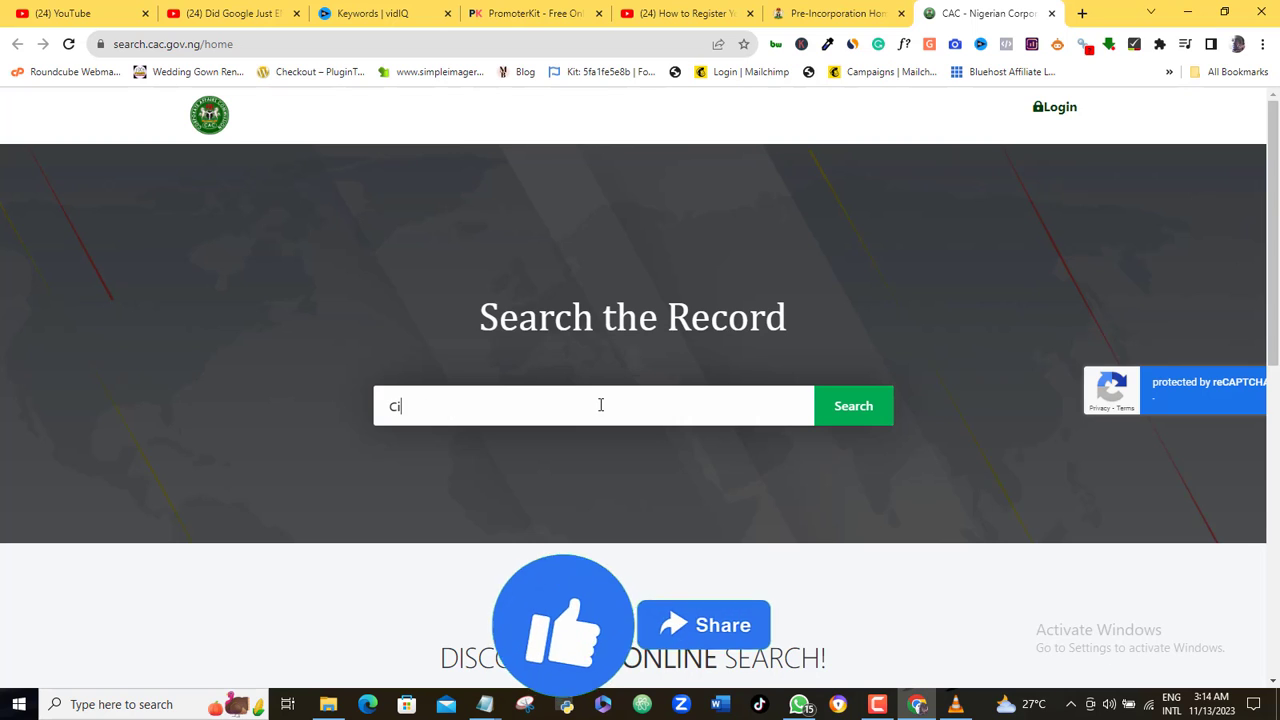
pyautogui.write('dimar')
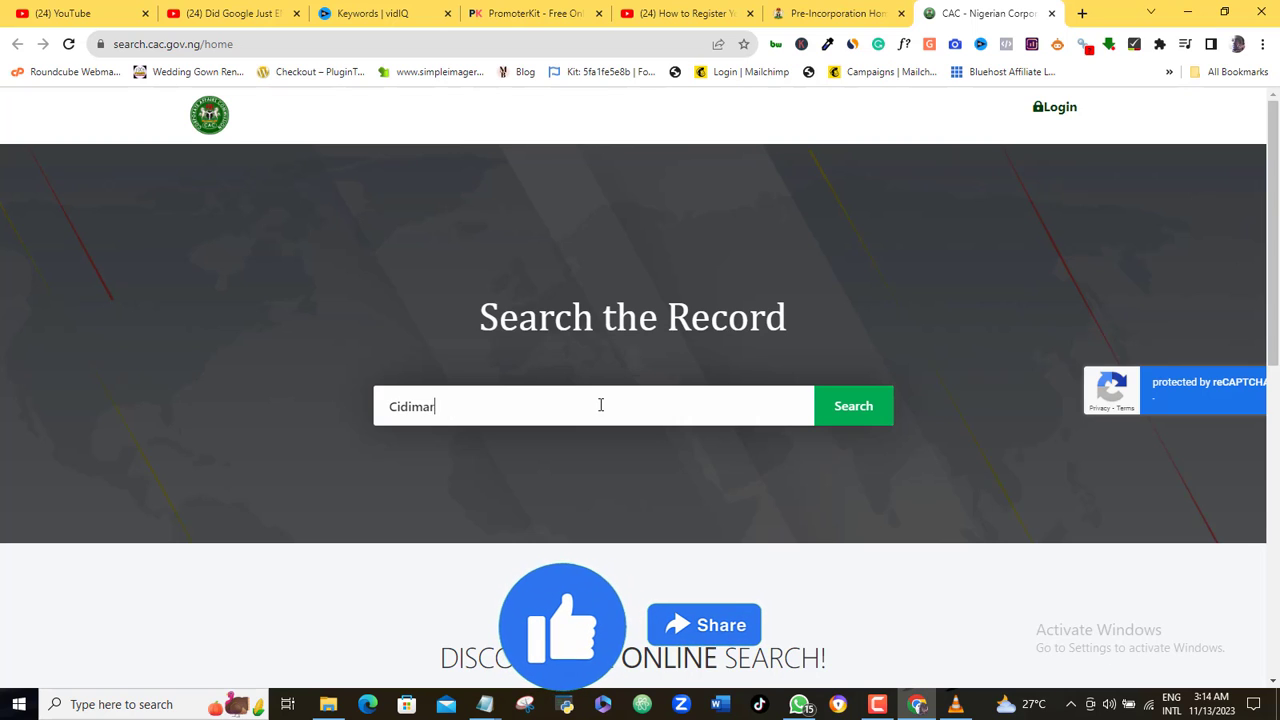
pyautogui.write('keting')
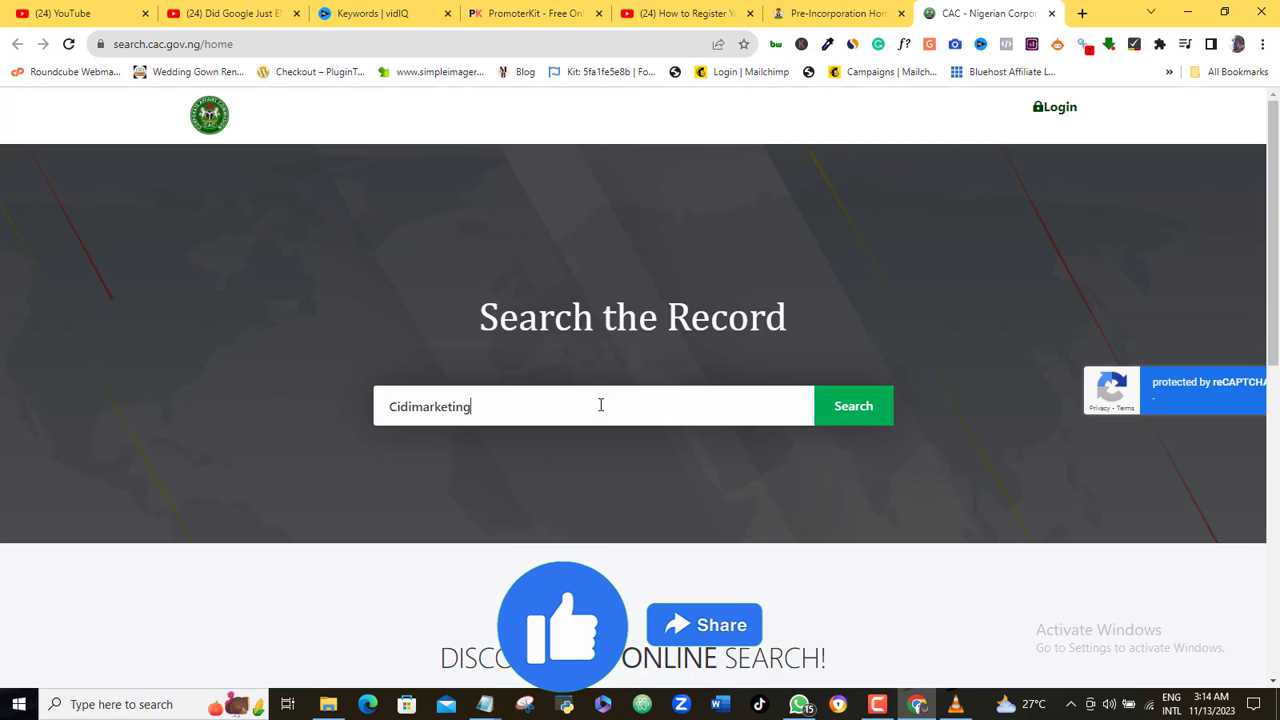
pyautogui.click(853, 407)
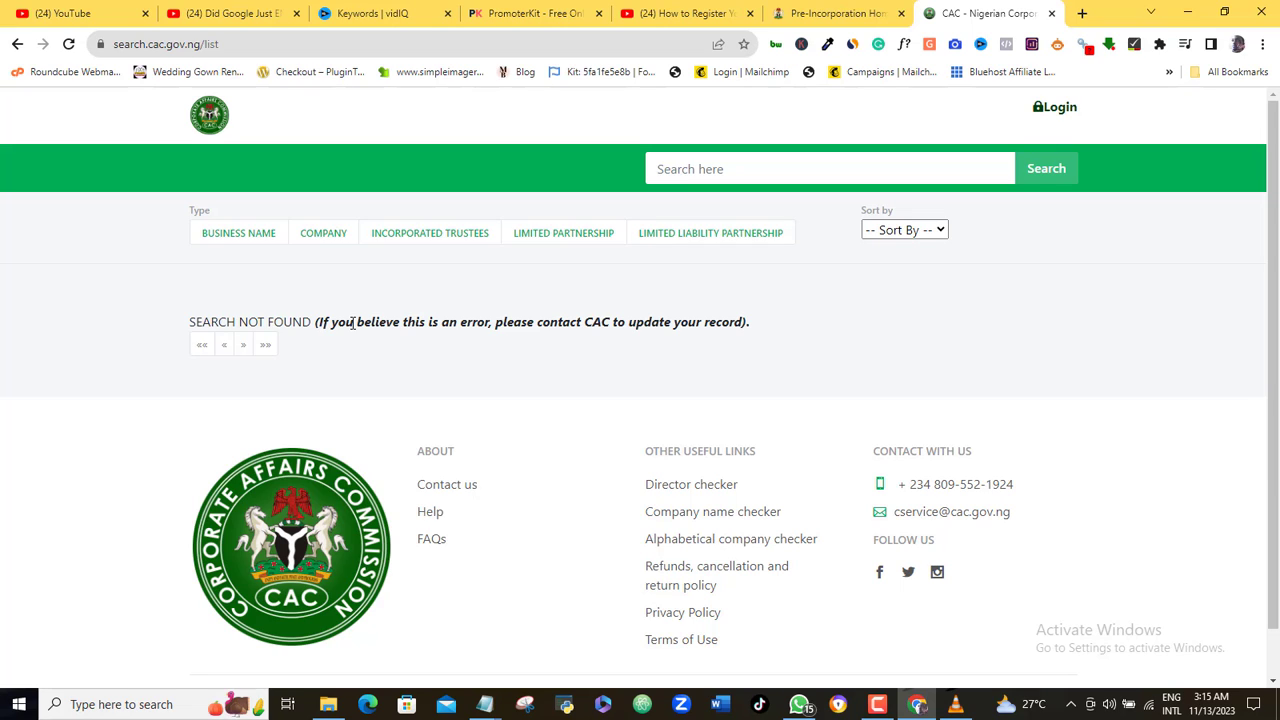
# - Filter results by Business Name, Company, Incorporated Trustees, LP and LLP types in turn
pyautogui.click(877, 704)
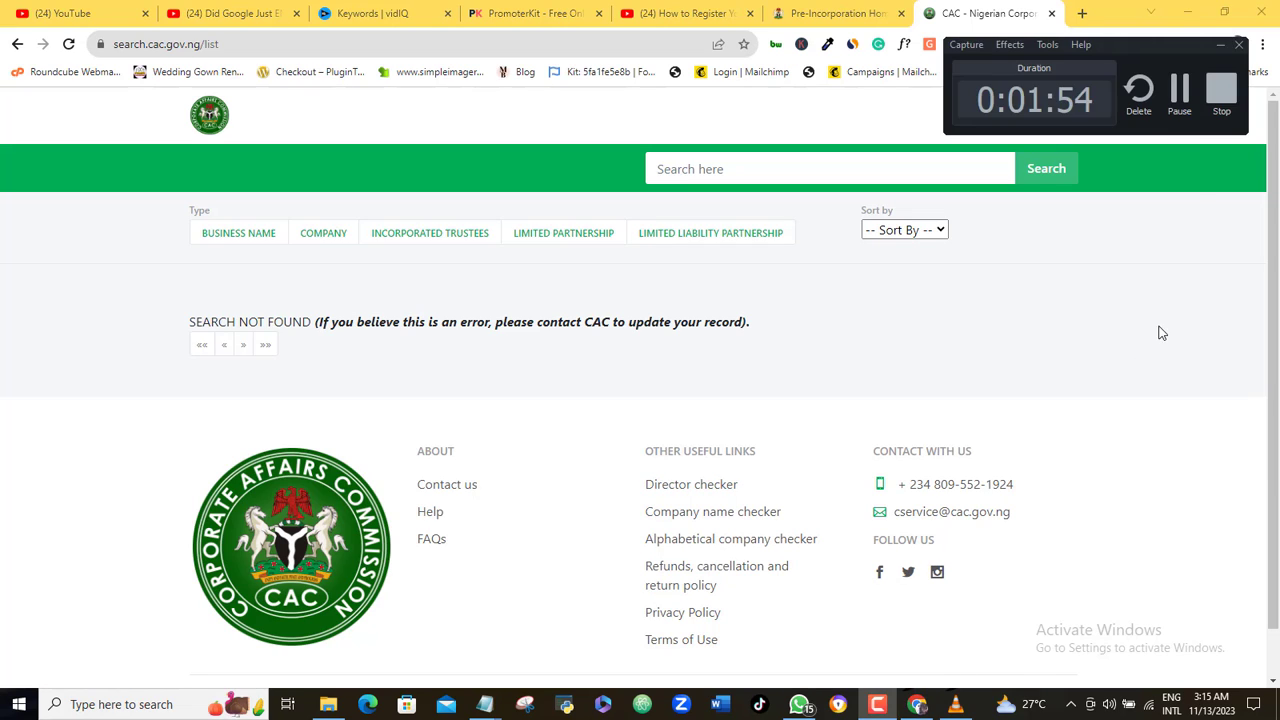
pyautogui.click(1180, 90)
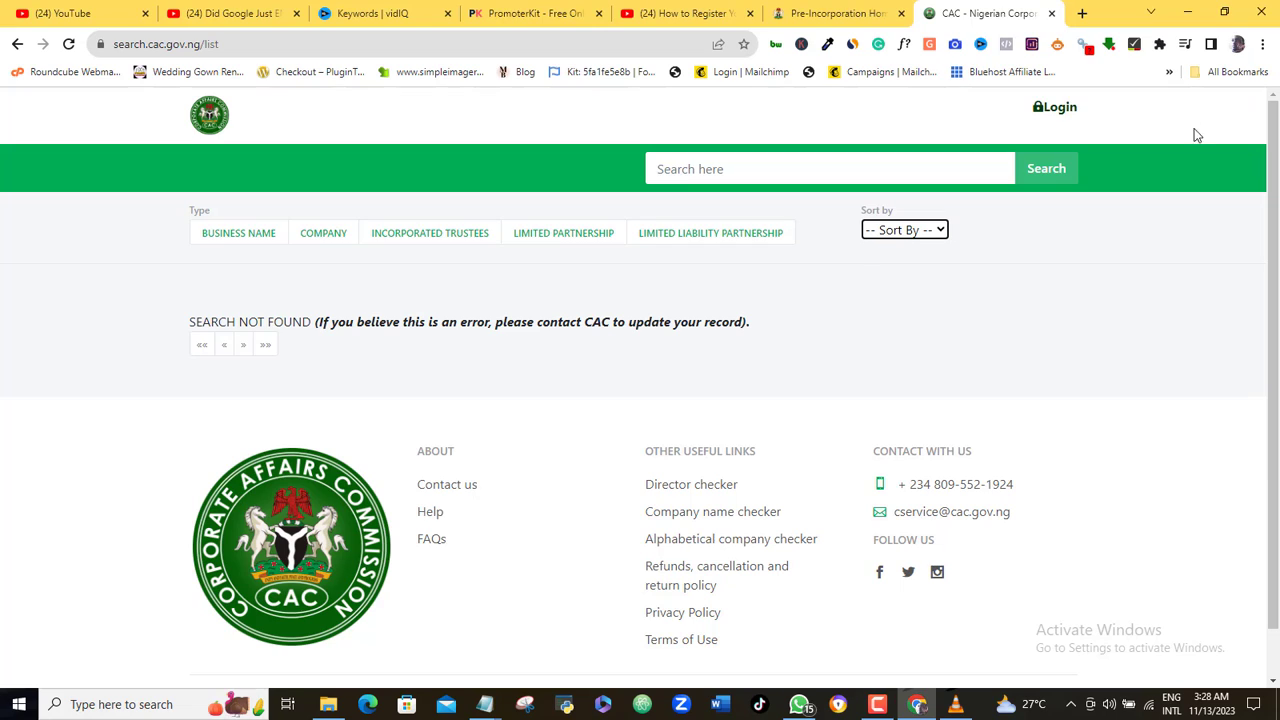
pyautogui.click(254, 238)
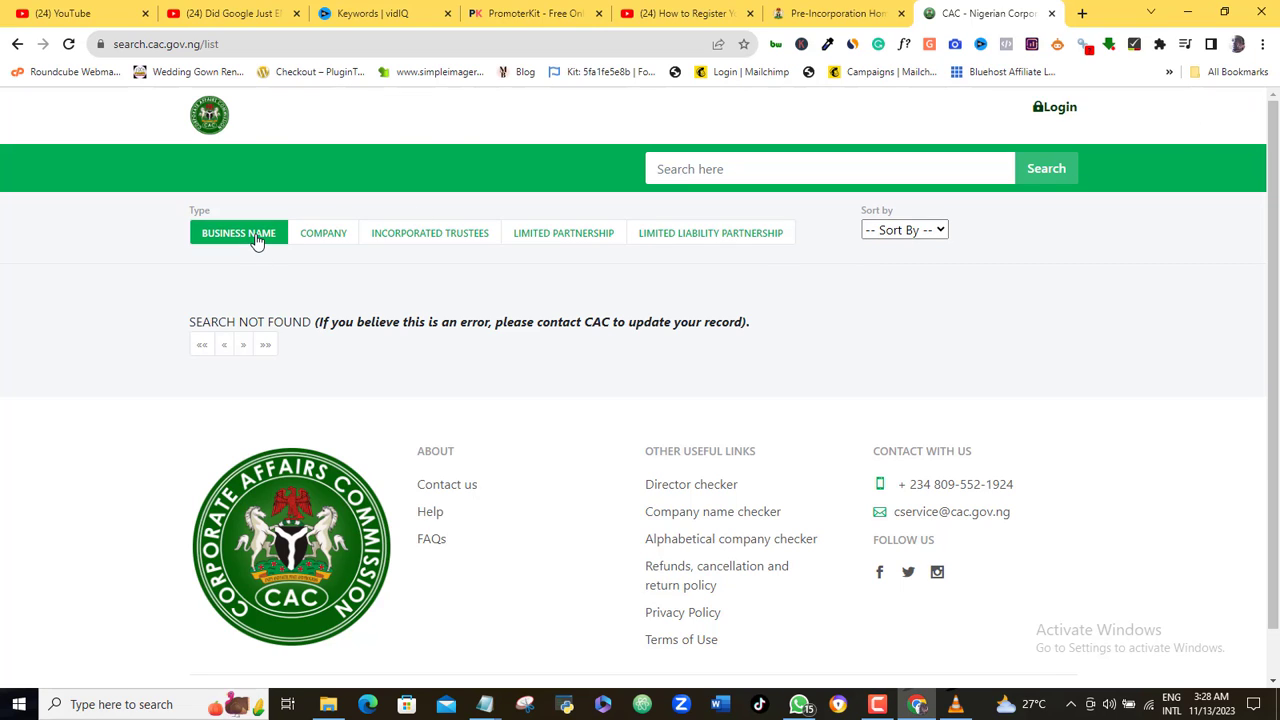
pyautogui.click(320, 242)
pyautogui.click(417, 231)
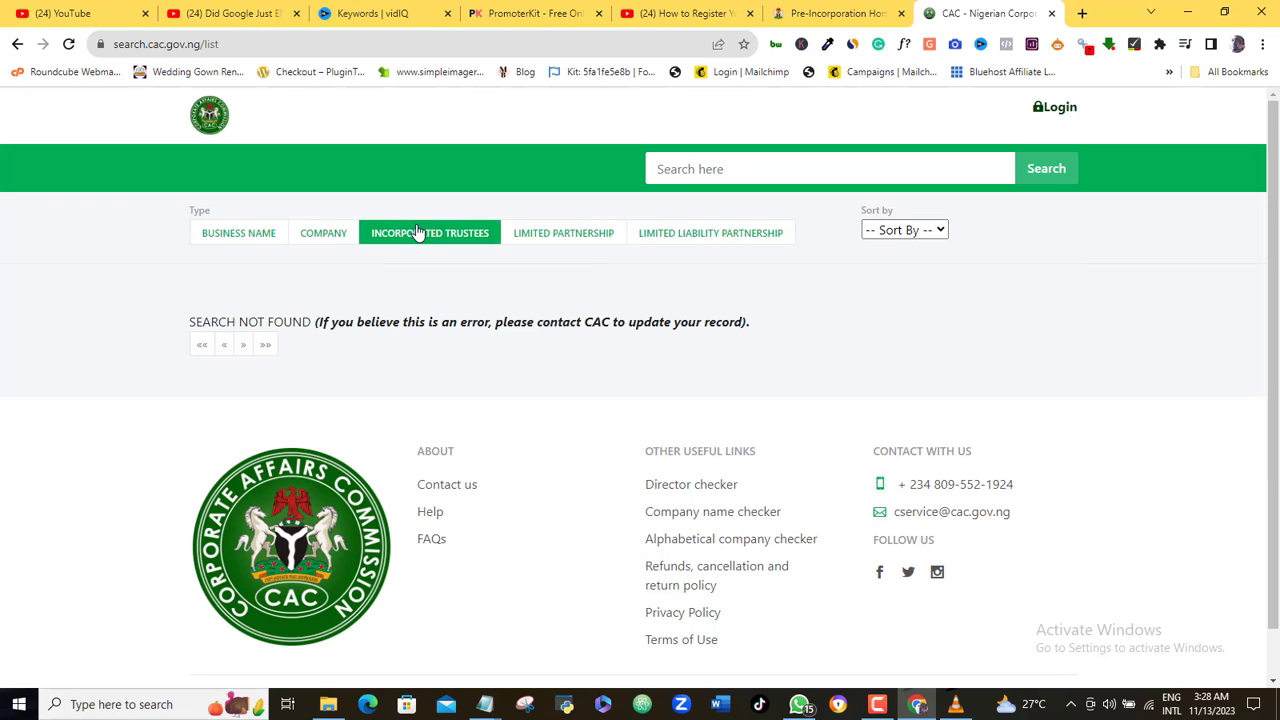
pyautogui.click(527, 238)
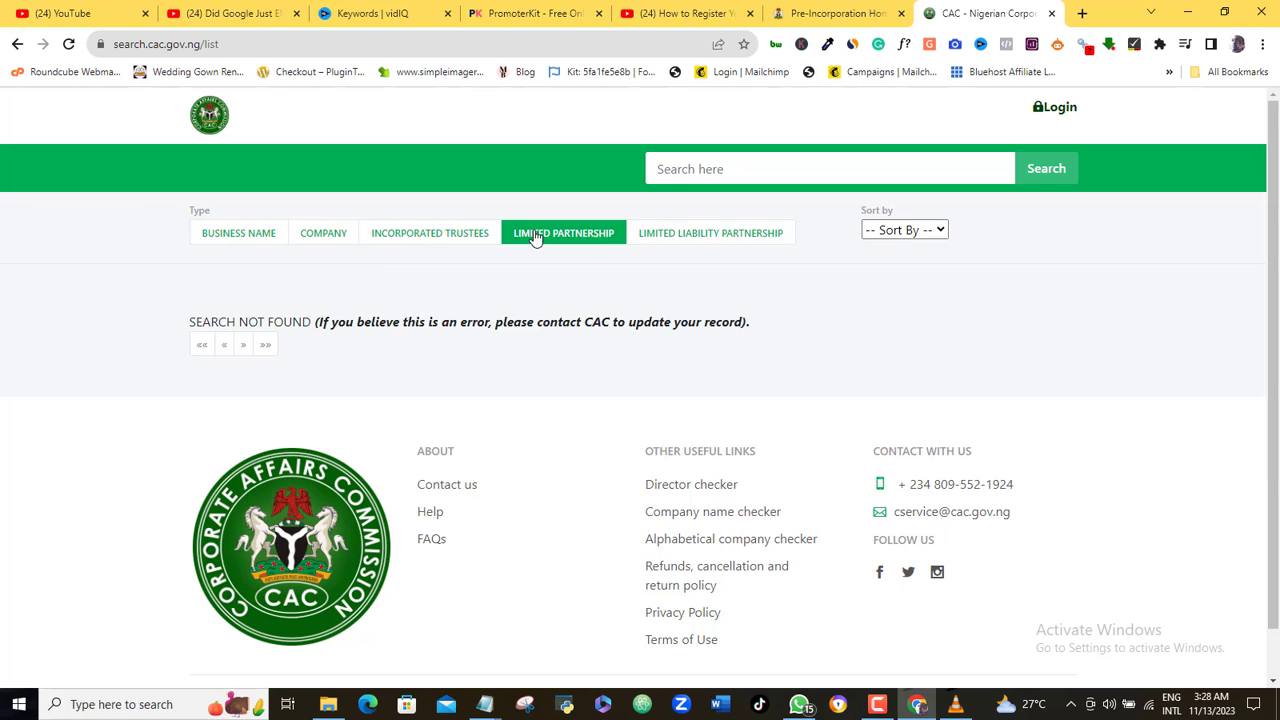
pyautogui.click(668, 236)
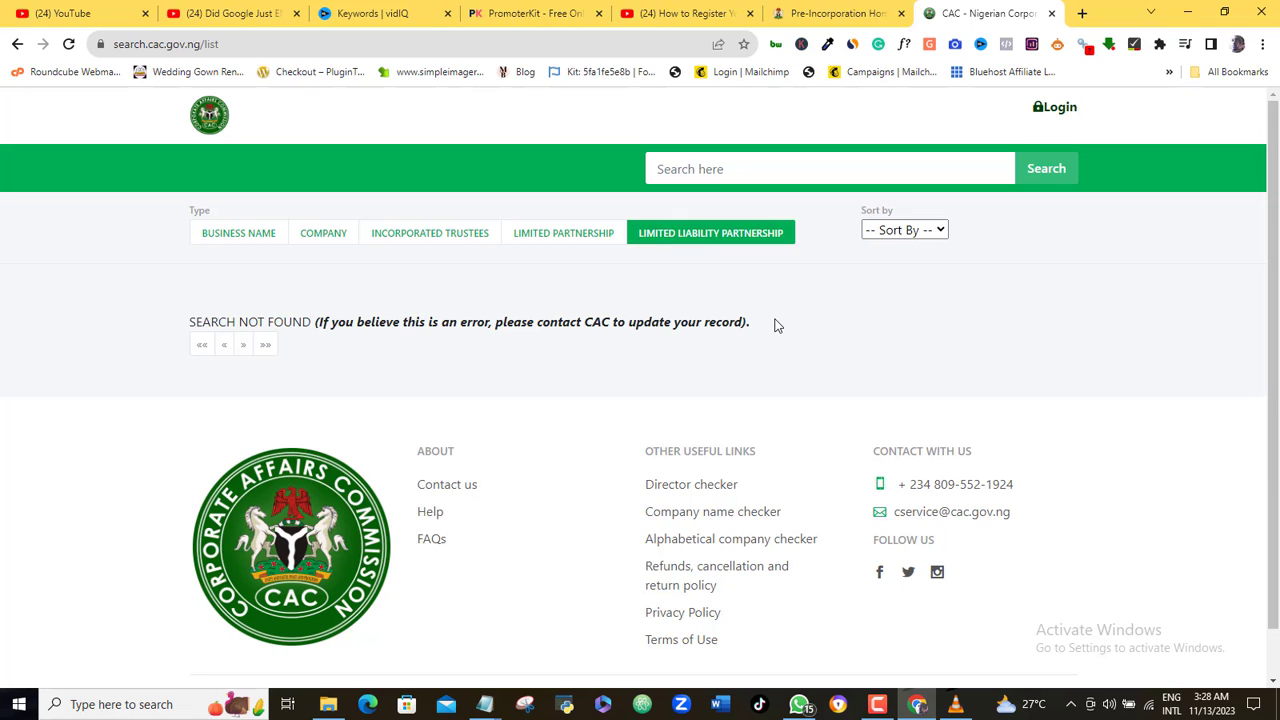
pyautogui.click(264, 240)
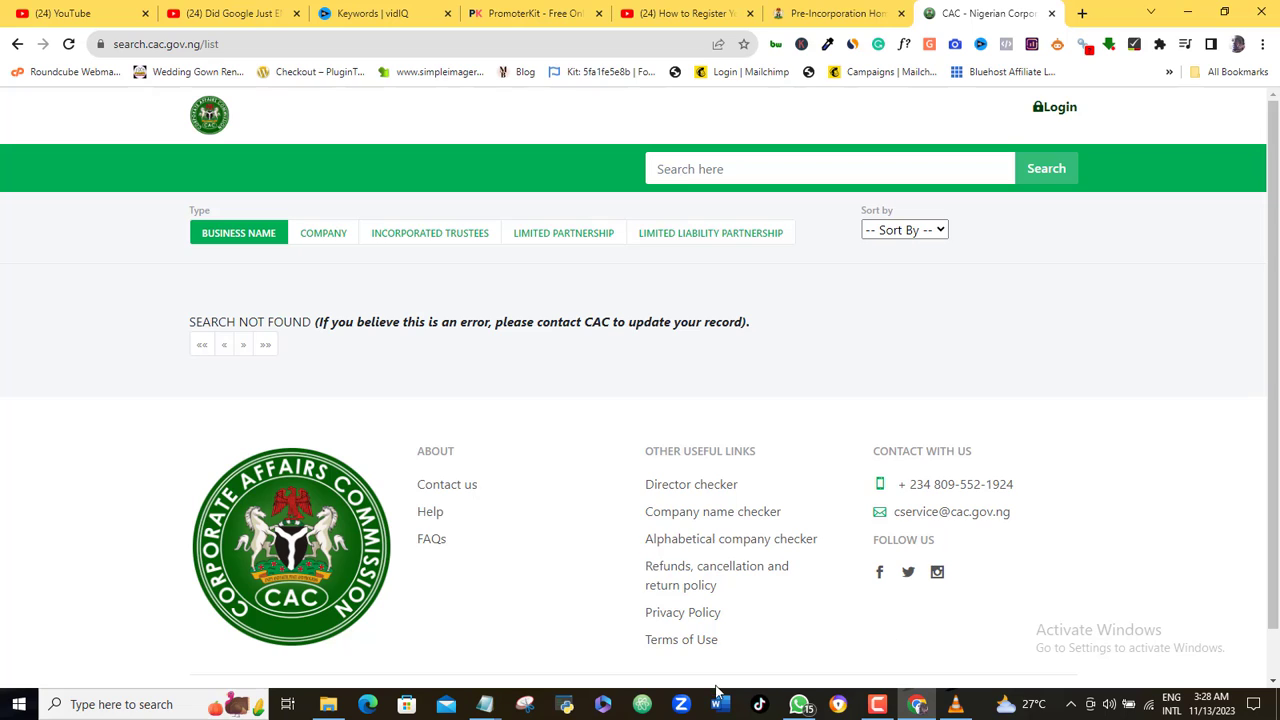
# - Recheck the limited liability partnership results, then return to Business Name results
pyautogui.moveTo(877, 706)
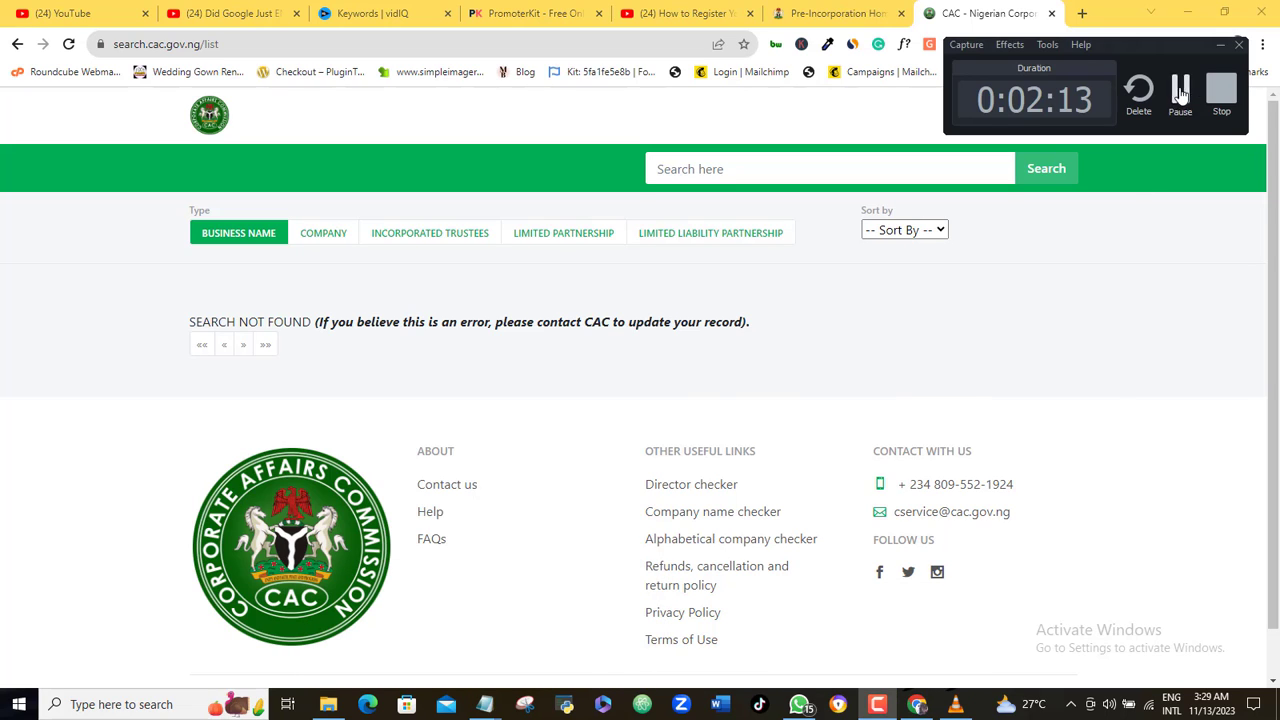
pyautogui.scroll(-1, 1277, 236)
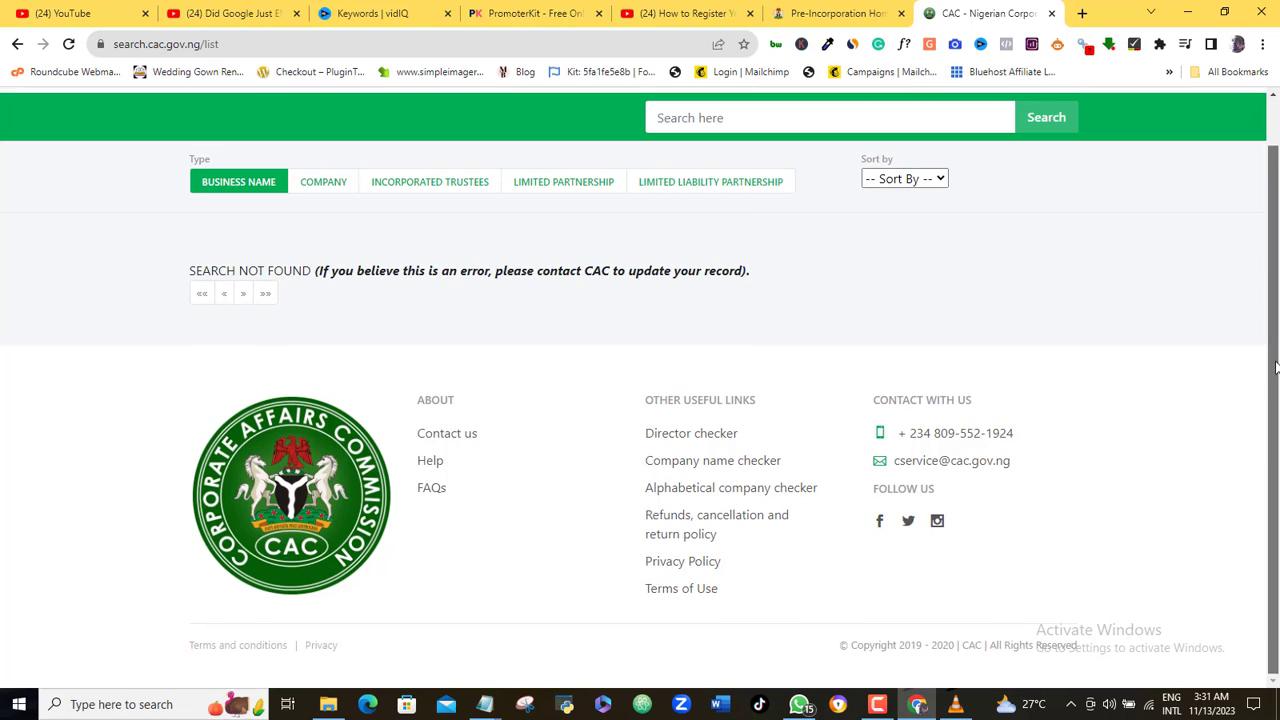
pyautogui.click(749, 190)
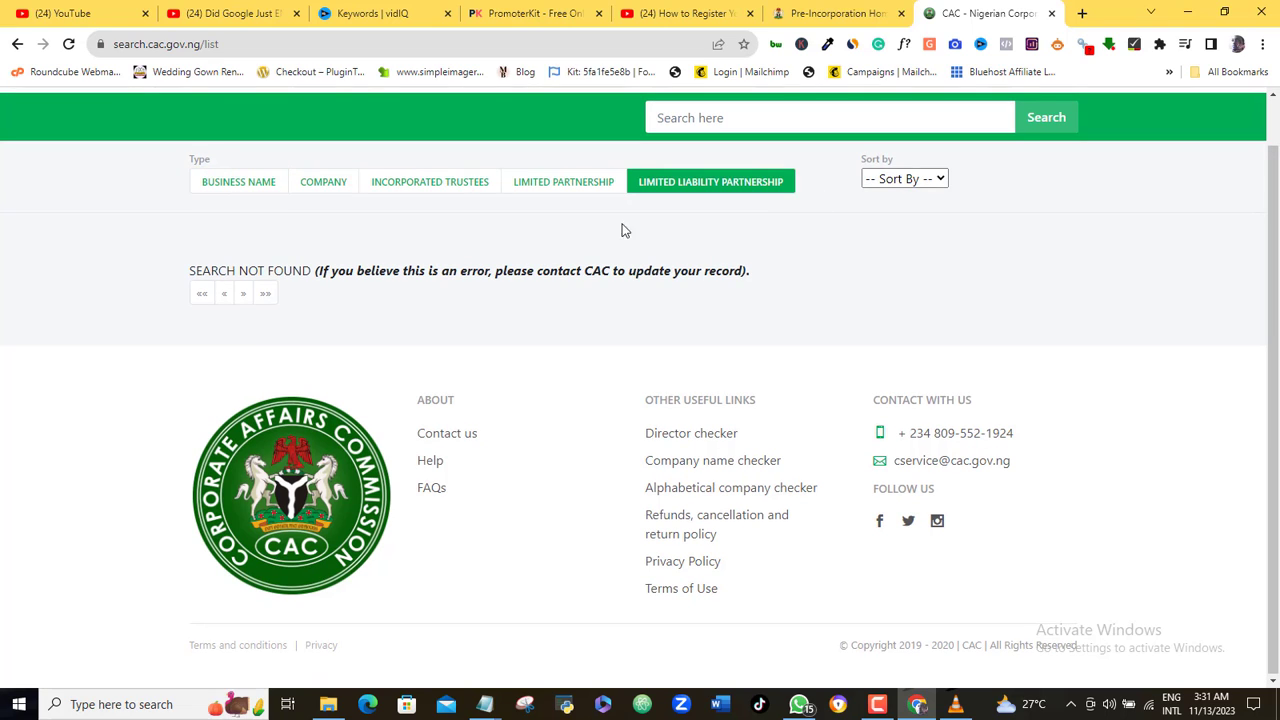
pyautogui.click(256, 182)
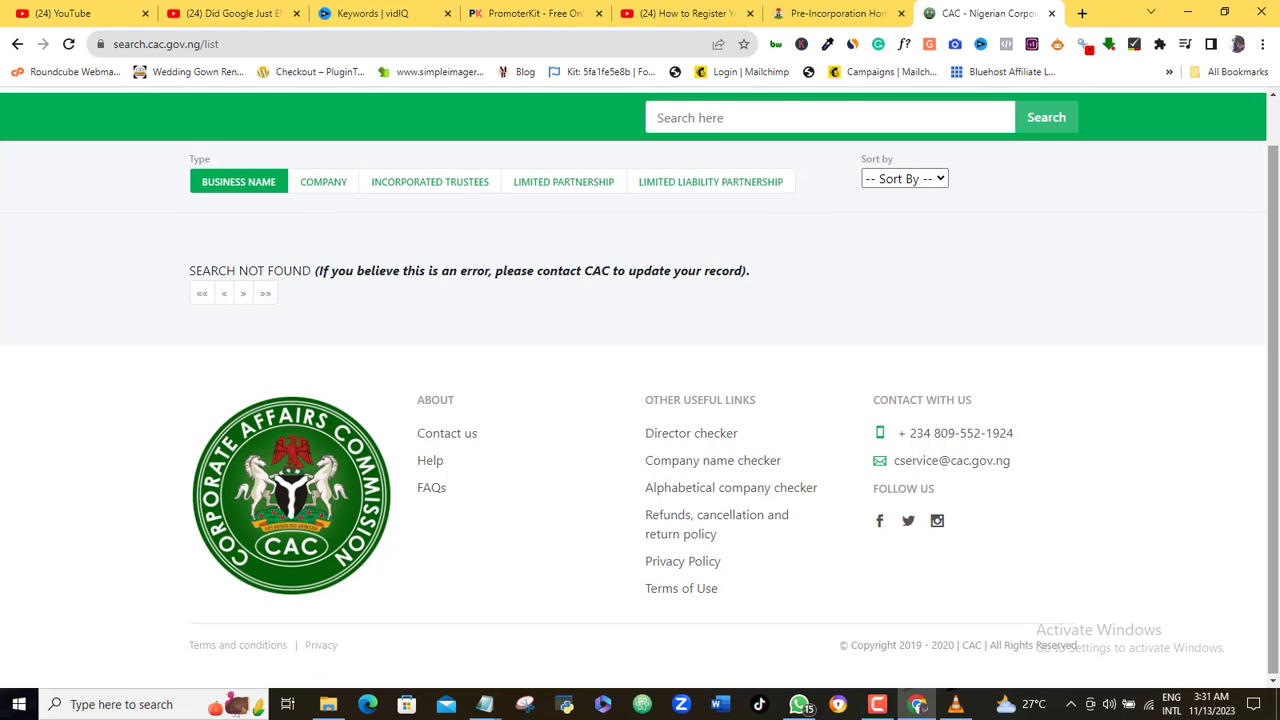
pyautogui.scroll(2, 1209, 287)
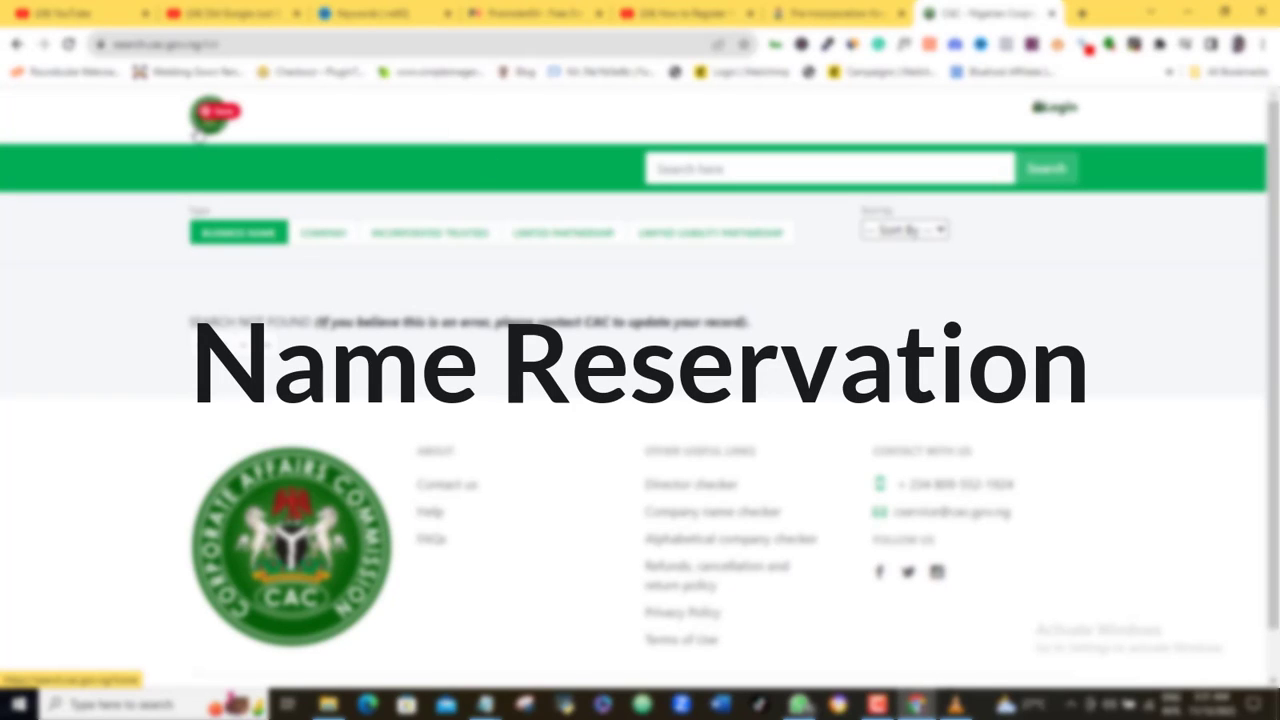
# - Return to the portal home, choose Reserve Name Now, then go to Sign Up
pyautogui.click(197, 136)
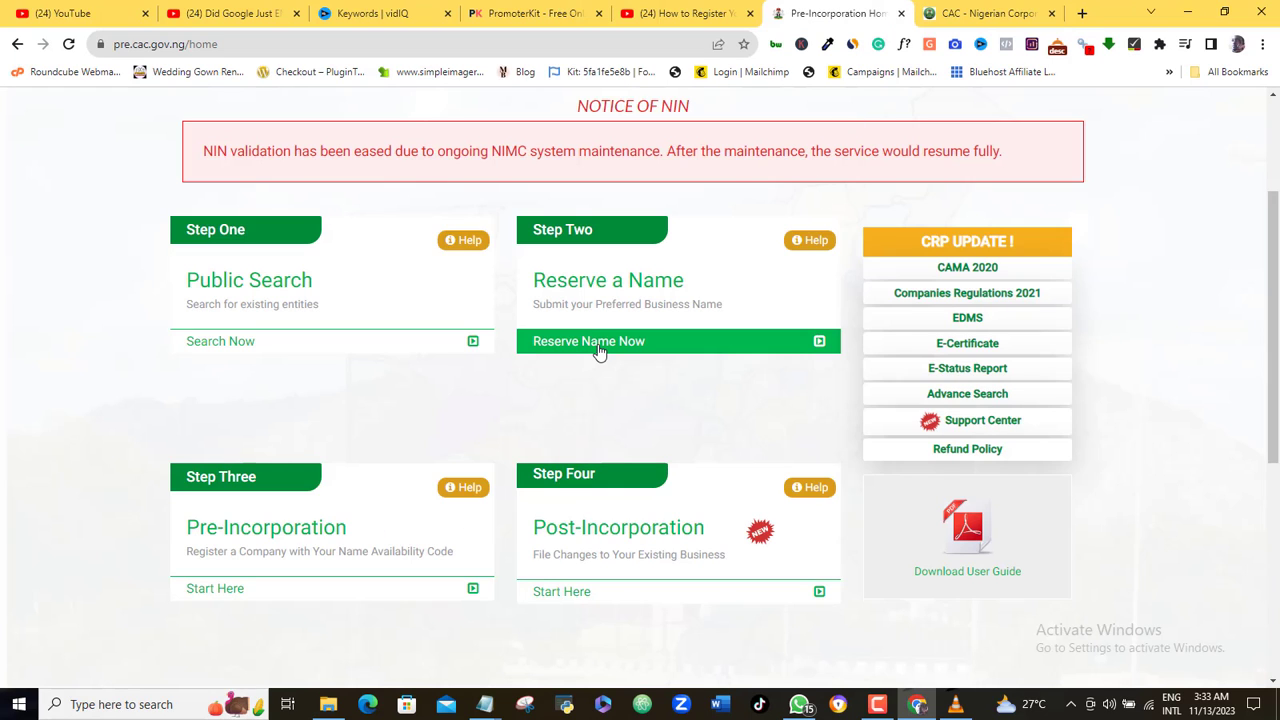
pyautogui.click(598, 350)
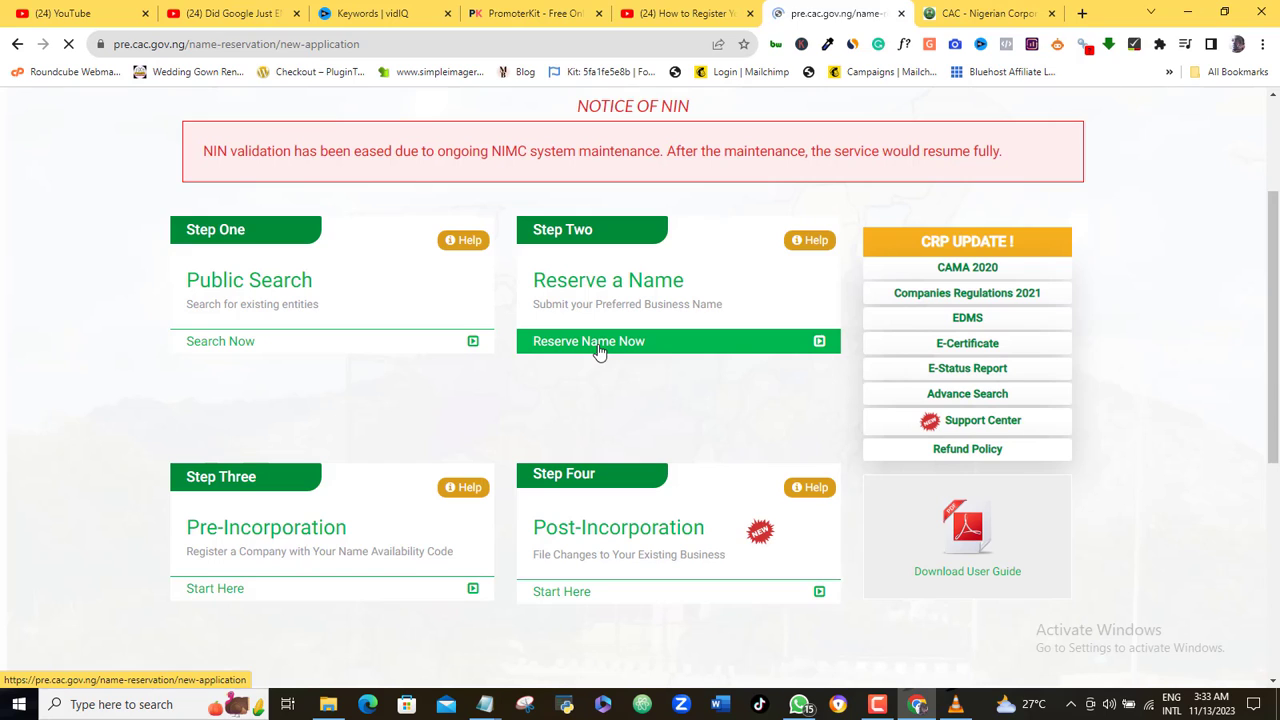
pyautogui.click(598, 350)
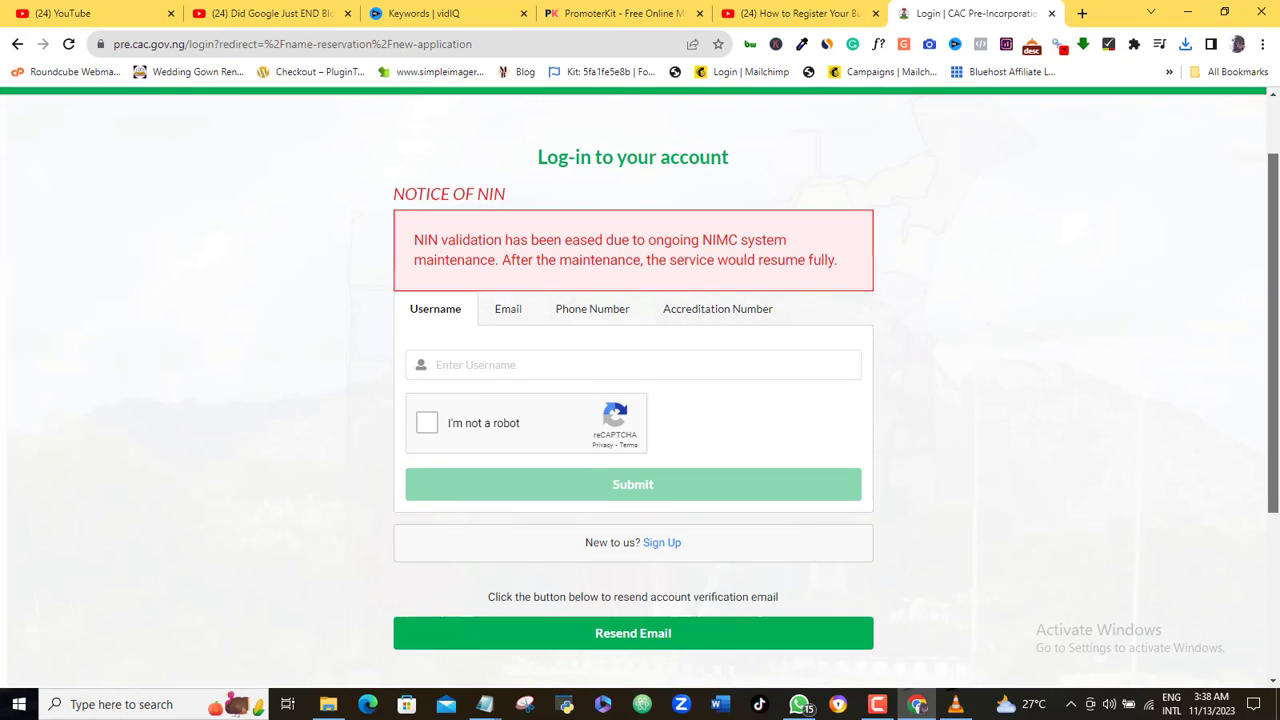
pyautogui.scroll(-1, 610, 400)
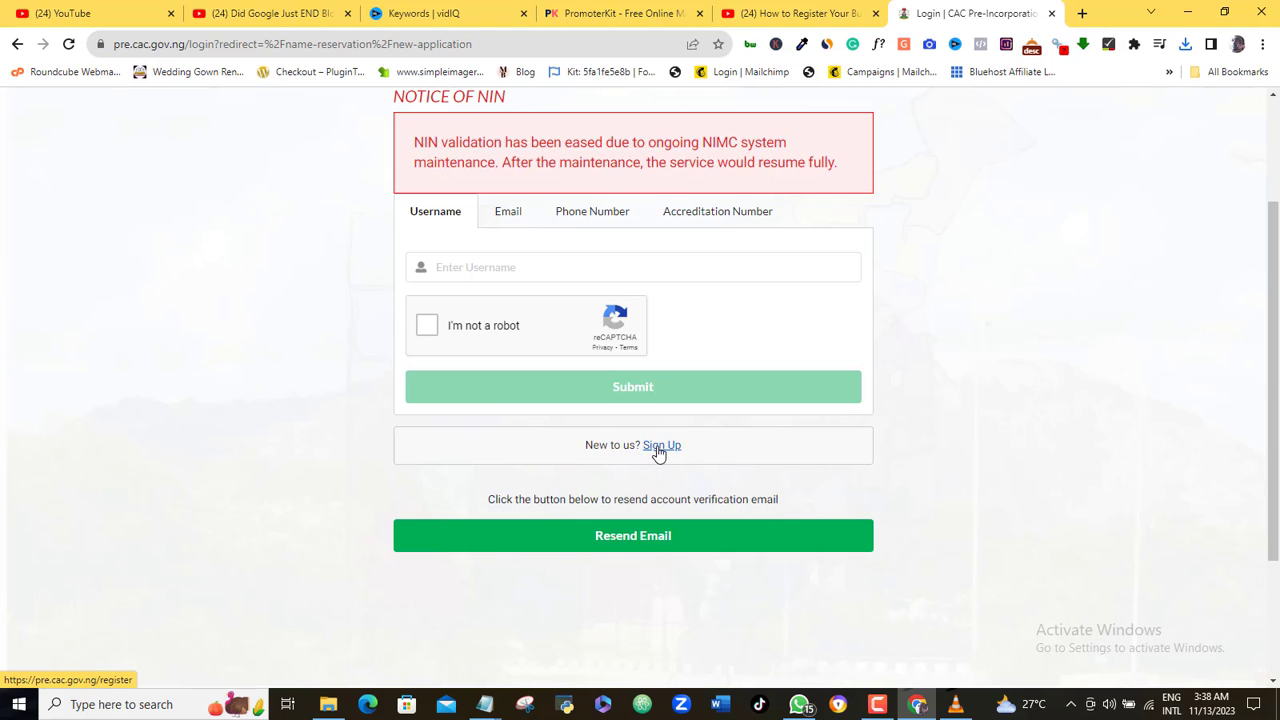
pyautogui.click(657, 451)
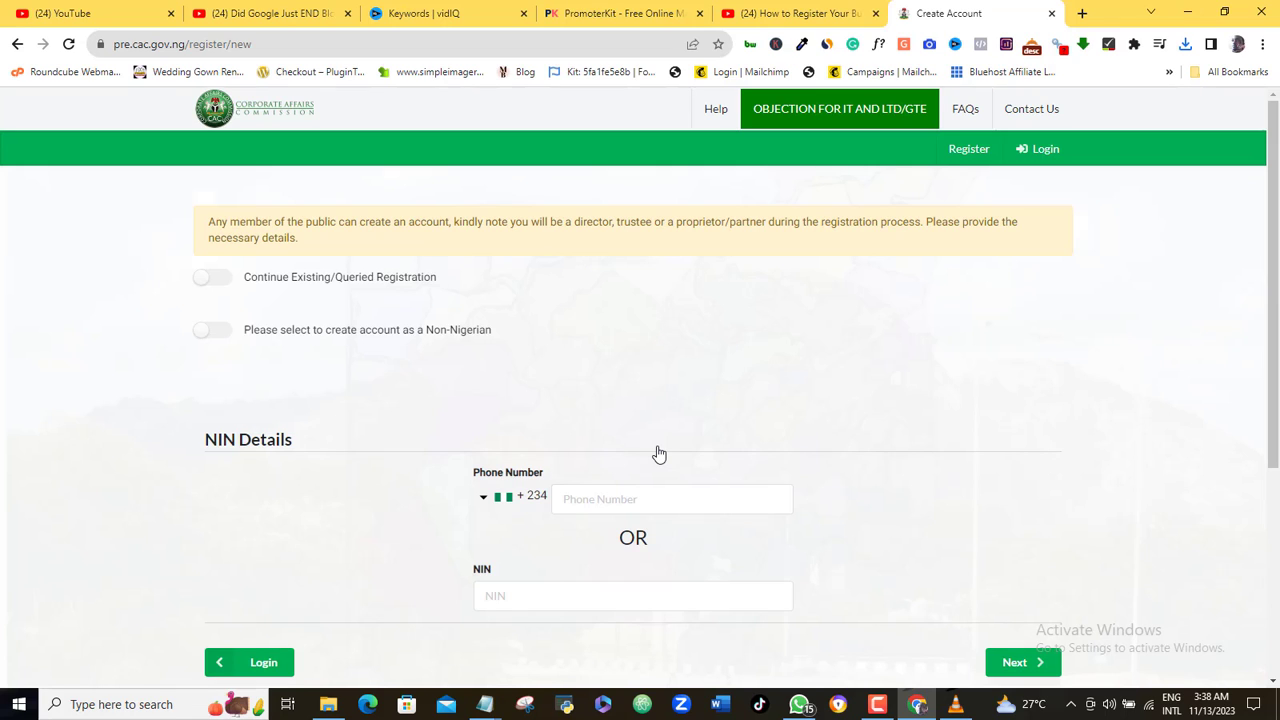
# - Fill in the saved phone number for the NIN step and advance to account details
pyautogui.scroll(-2, 658, 454)
pyautogui.click(623, 354)
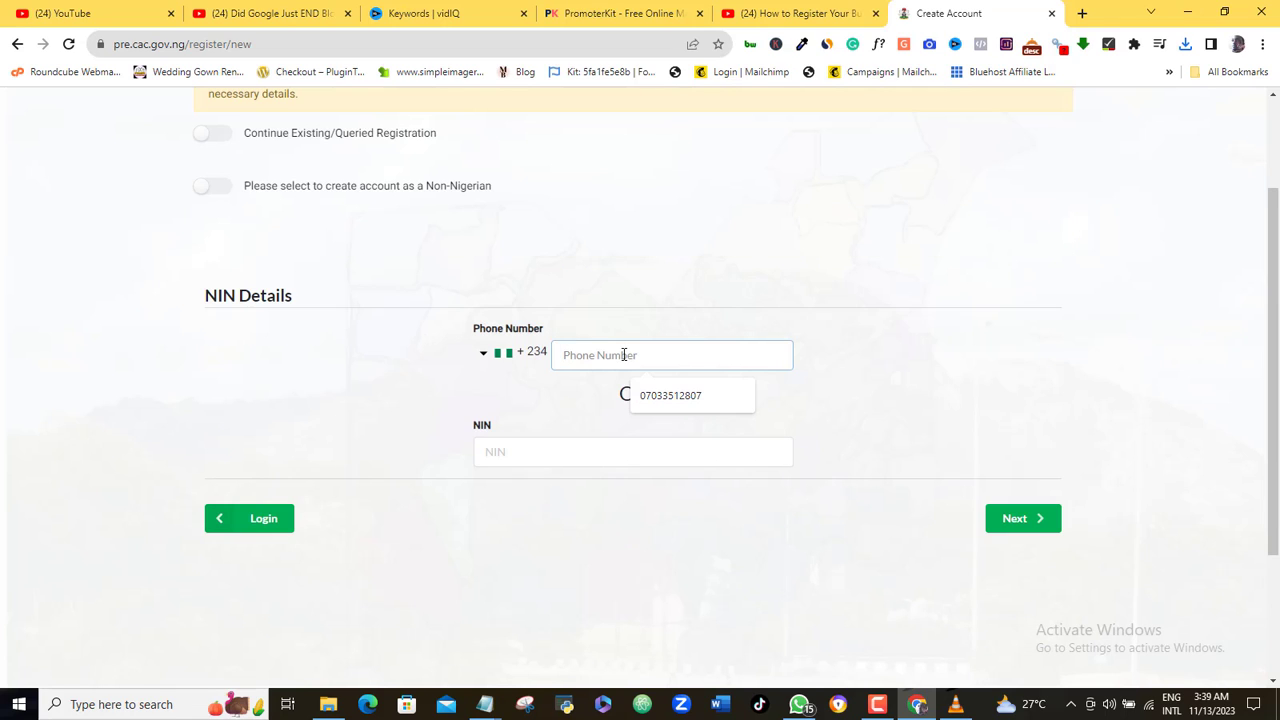
pyautogui.click(688, 396)
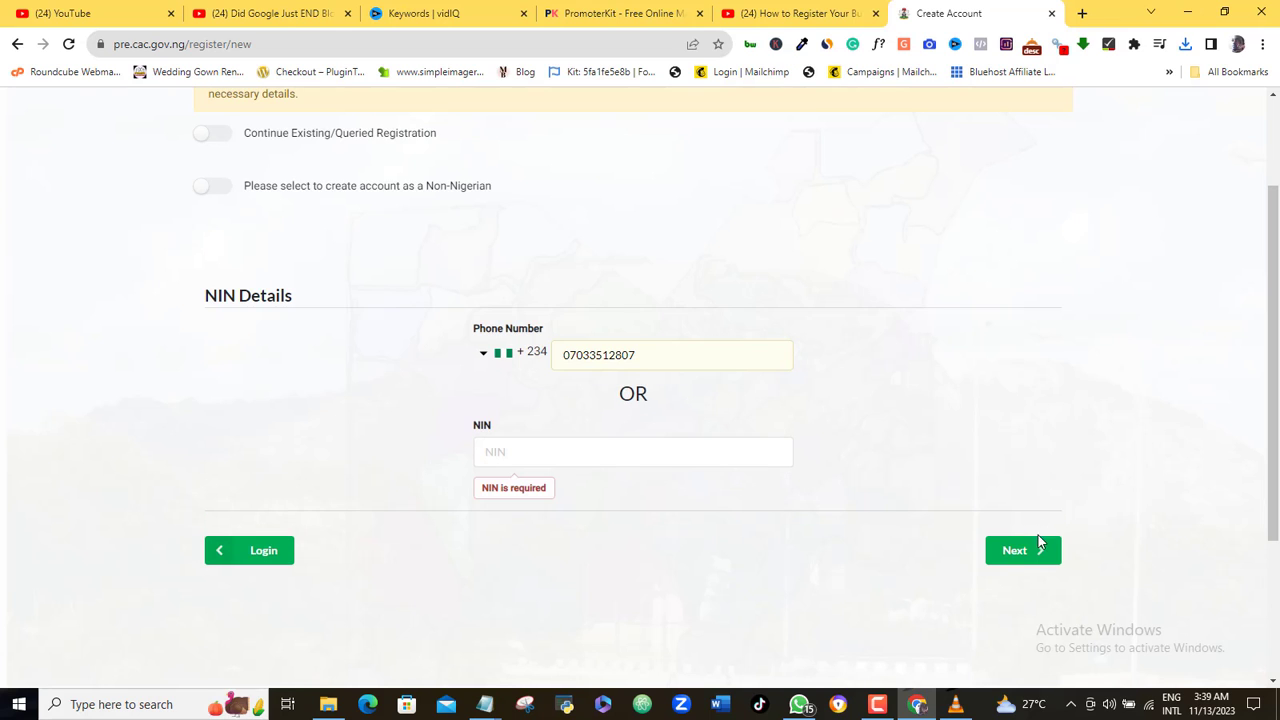
pyautogui.click(1027, 563)
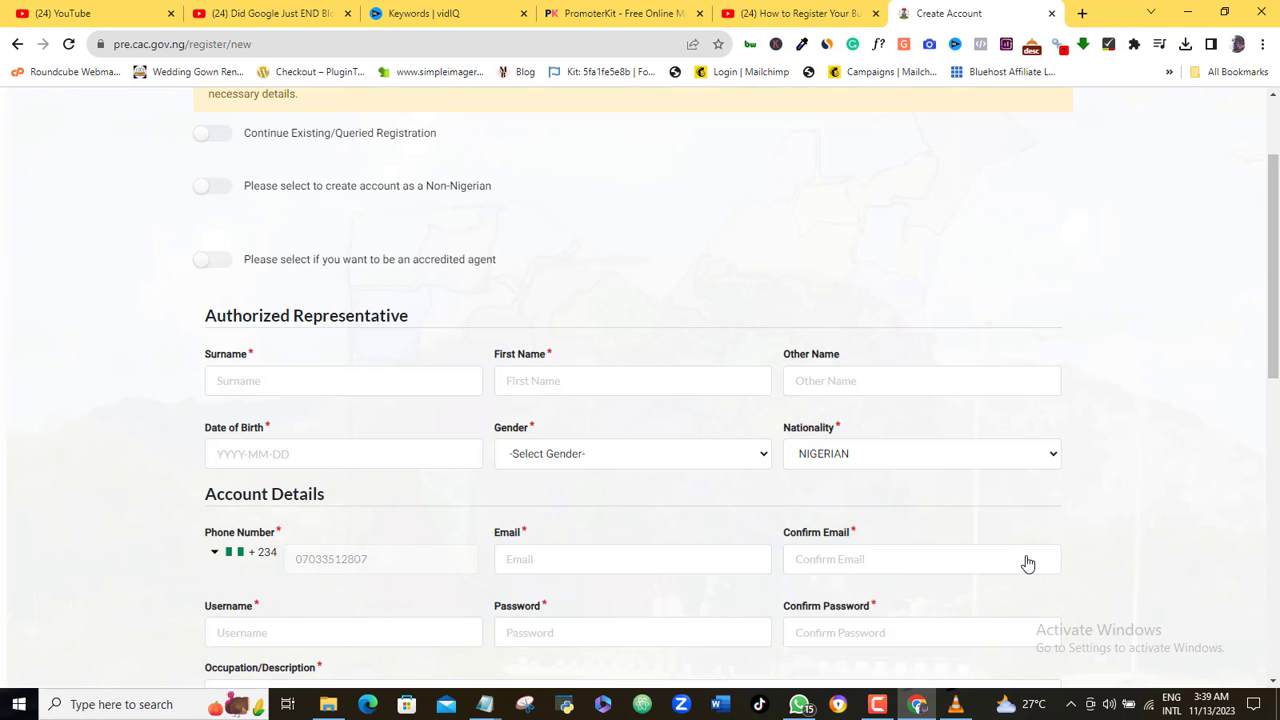
pyautogui.moveTo(1277, 329); pyautogui.dragTo(1277, 360)
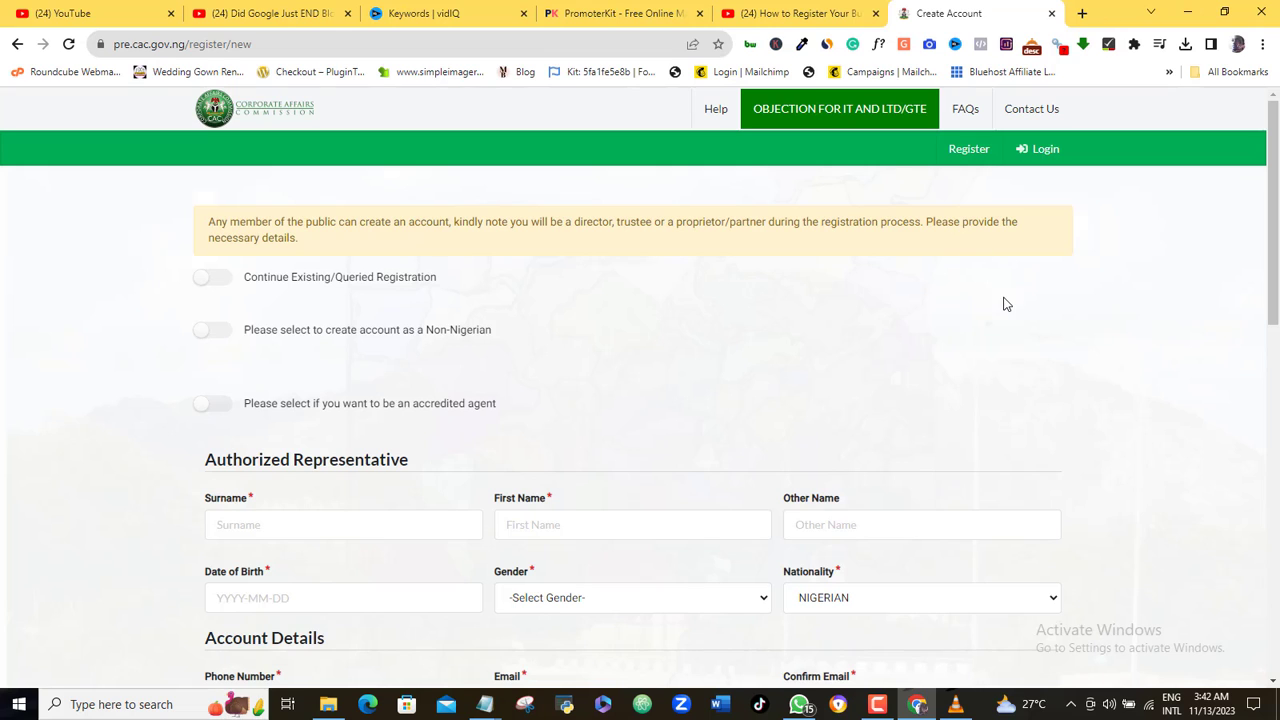
# - Enter the representative's other name
pyautogui.click(216, 331)
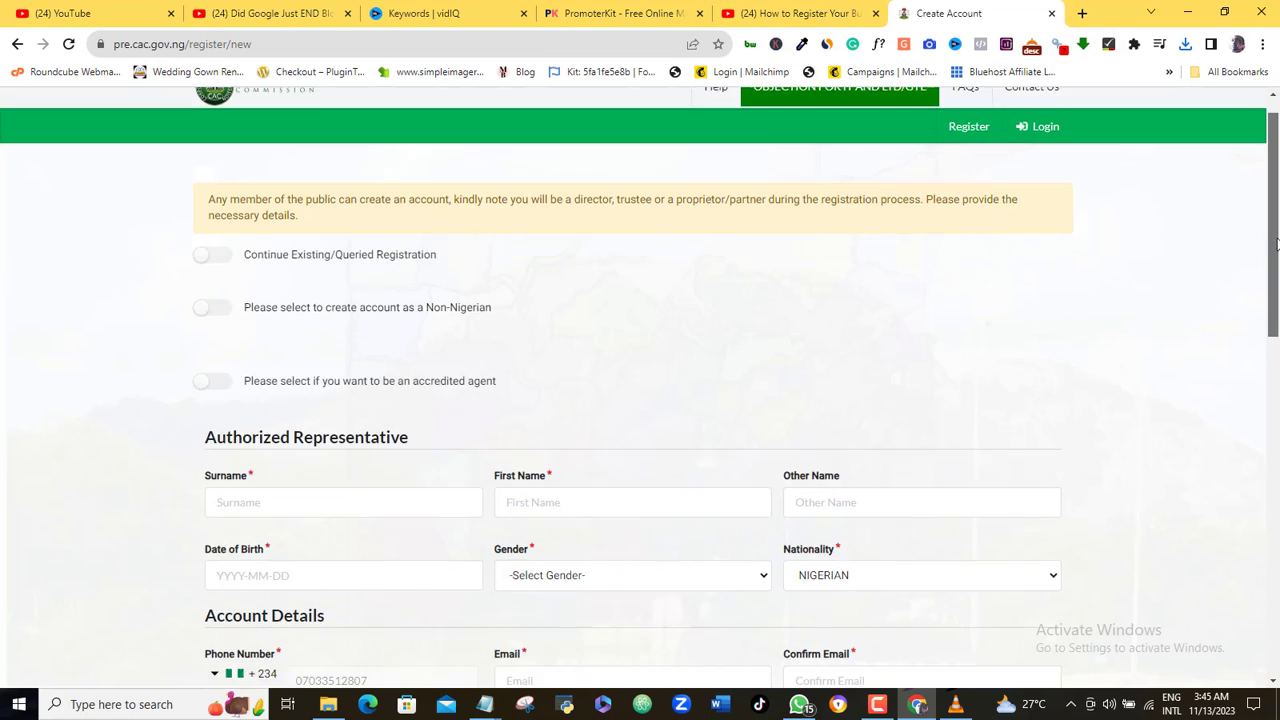
pyautogui.scroll(-2, 657, 291)
pyautogui.click(357, 389)
pyautogui.click(797, 350)
pyautogui.write('Muyiwa')
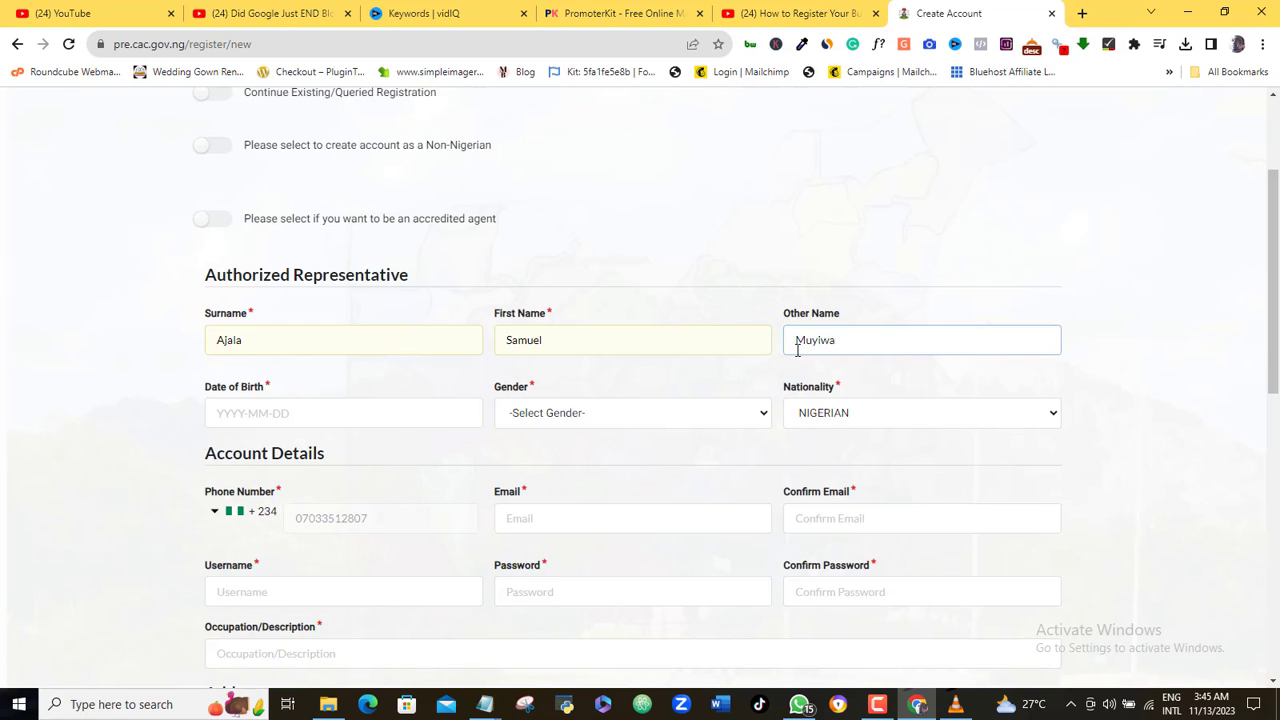
# - Pick a date of birth in May 1985 from the calendar
pyautogui.click(397, 413)
pyautogui.click(314, 459)
pyautogui.click(334, 551)
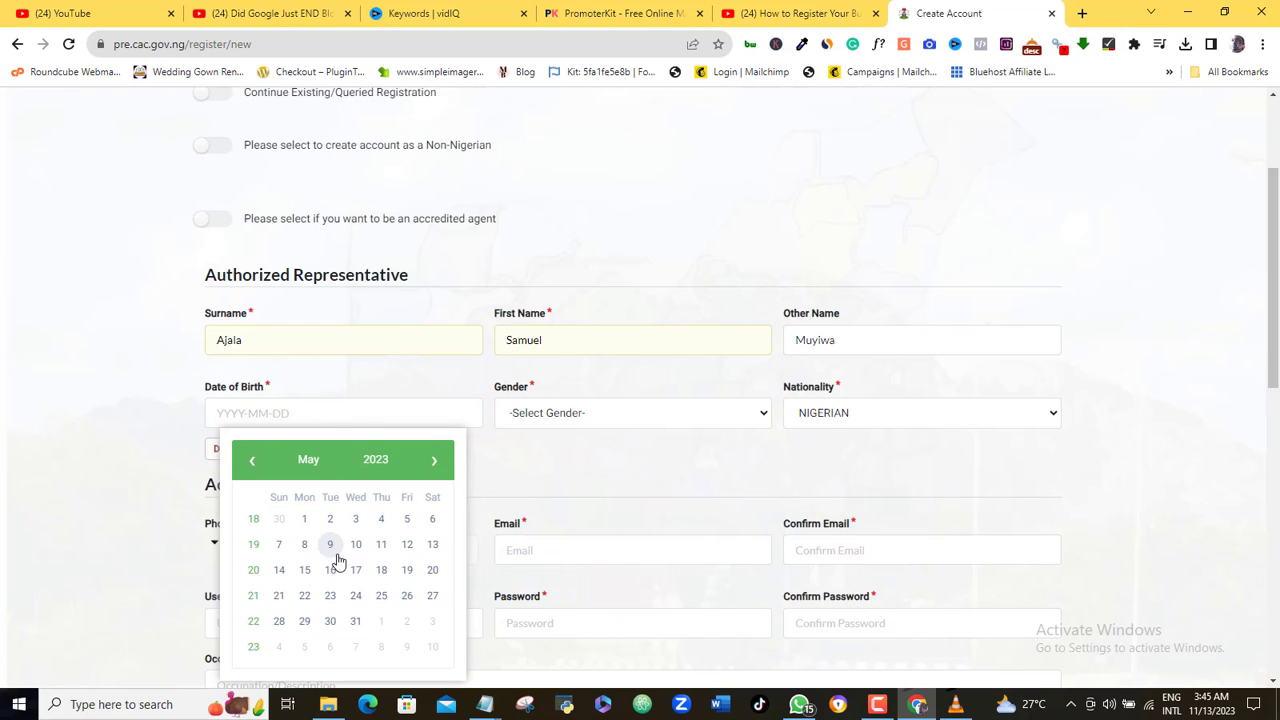
pyautogui.click(365, 463)
pyautogui.click(252, 460)
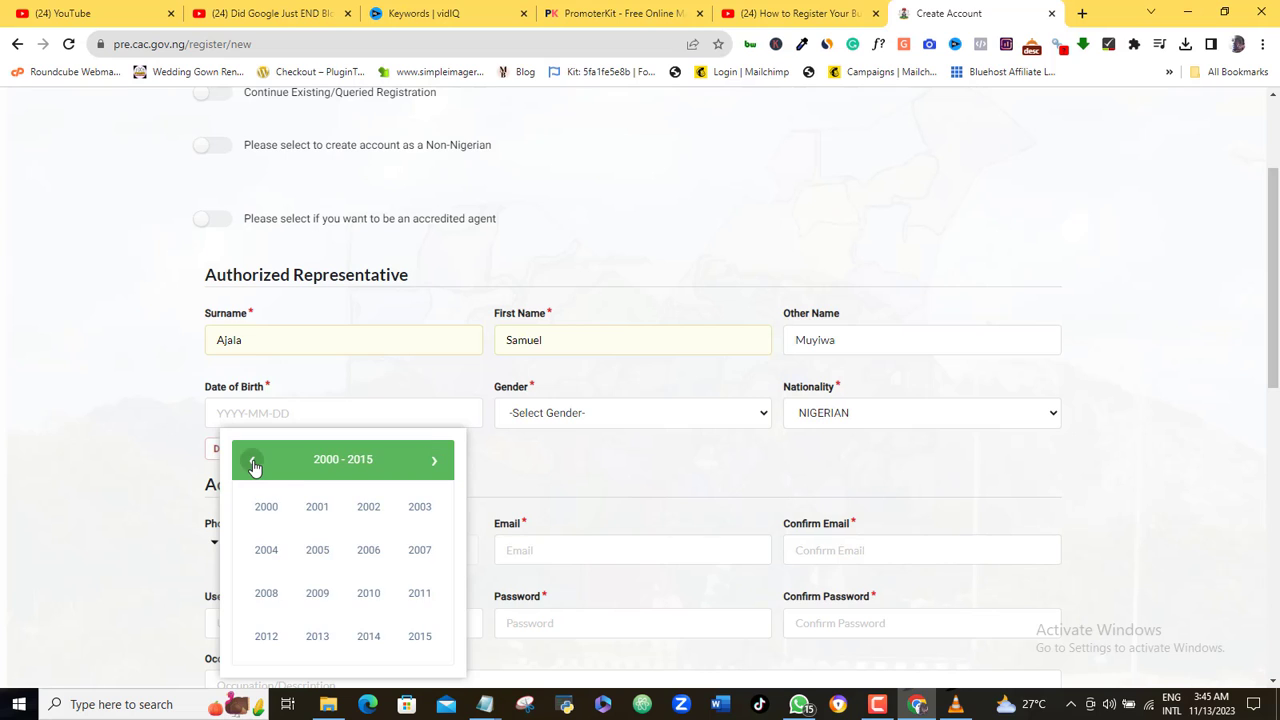
pyautogui.click(252, 460)
pyautogui.click(317, 507)
pyautogui.click(317, 550)
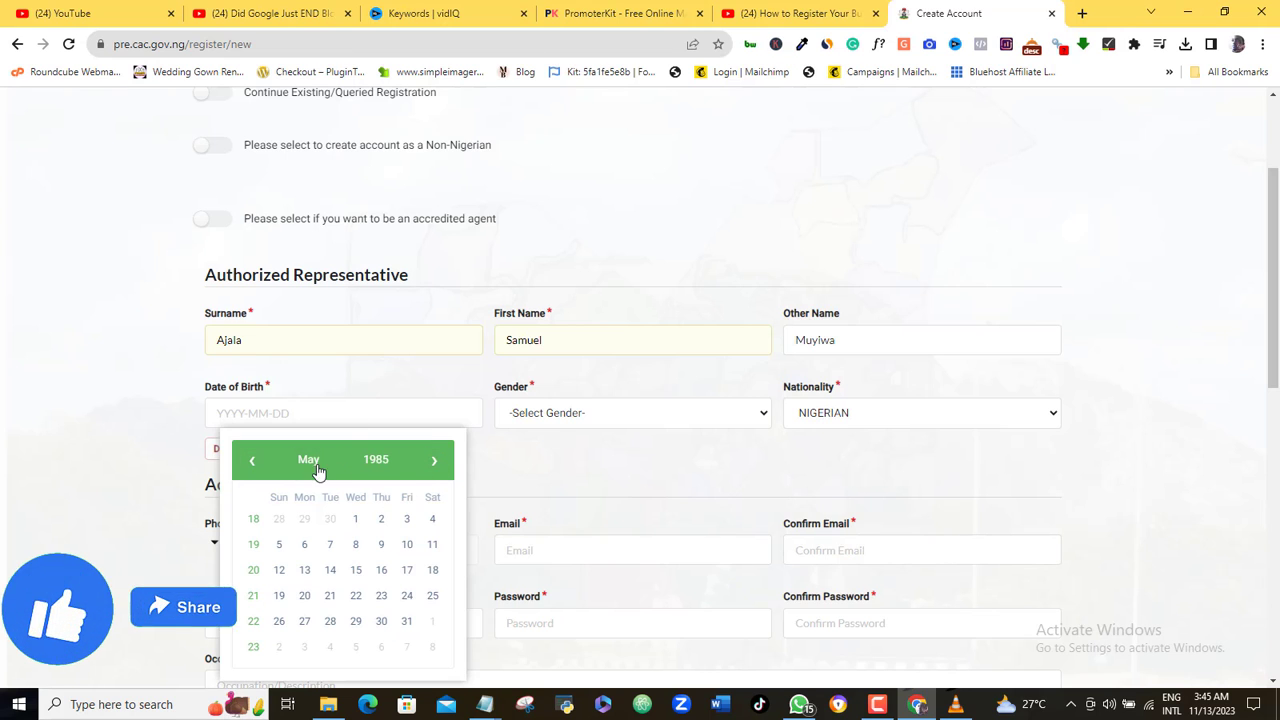
pyautogui.click(330, 595)
# - Choose gender, set occupation 'Business/Marketing Agency' and LGA AKURE SOUTH
pyautogui.click(600, 413)
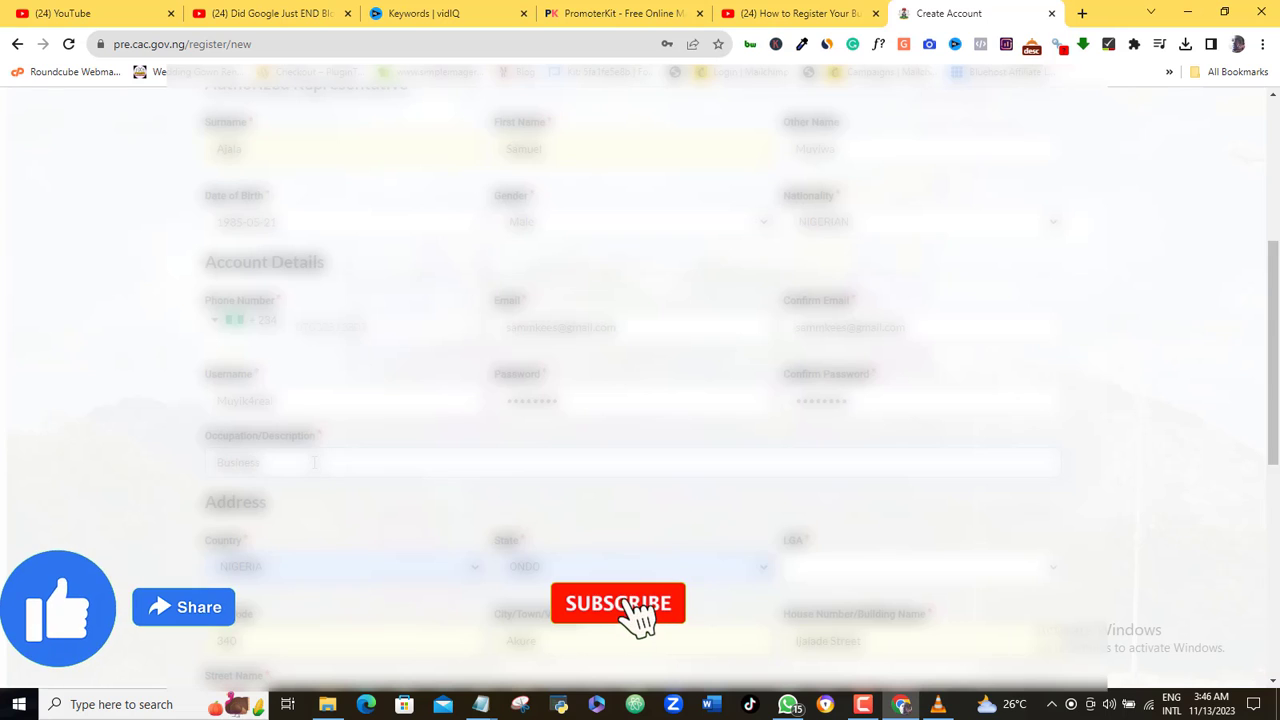
pyautogui.write('Business/Marketing Agency')
pyautogui.scroll(-2, 641, 467)
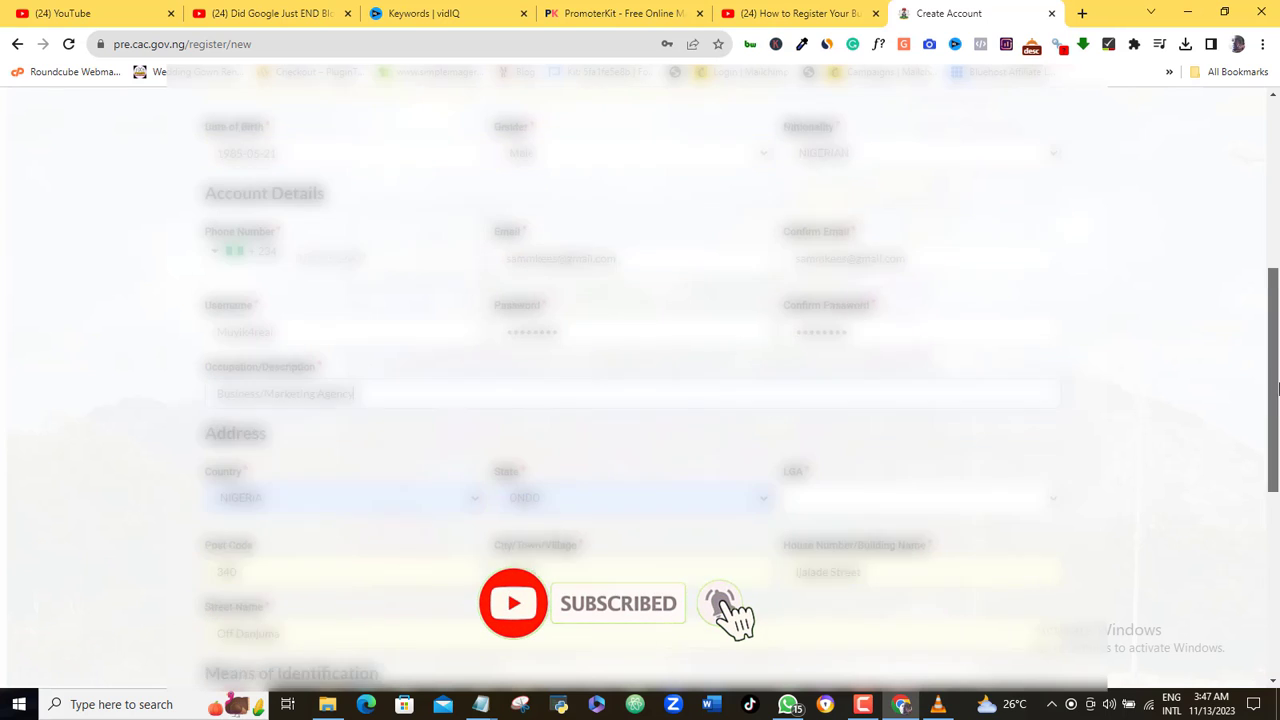
pyautogui.click(838, 411)
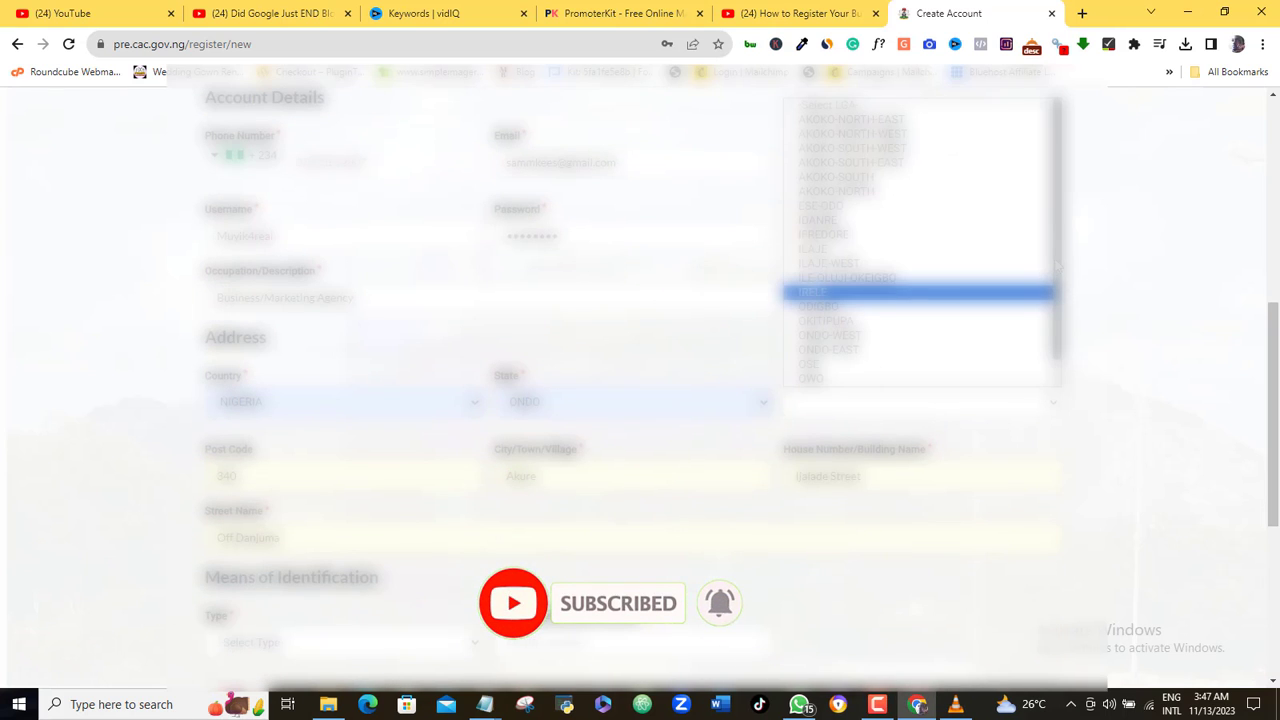
pyautogui.click(836, 177)
# - Select Permanent Voters' Card as the ID type and enter the card number
pyautogui.scroll(-3, 757, 449)
pyautogui.click(437, 404)
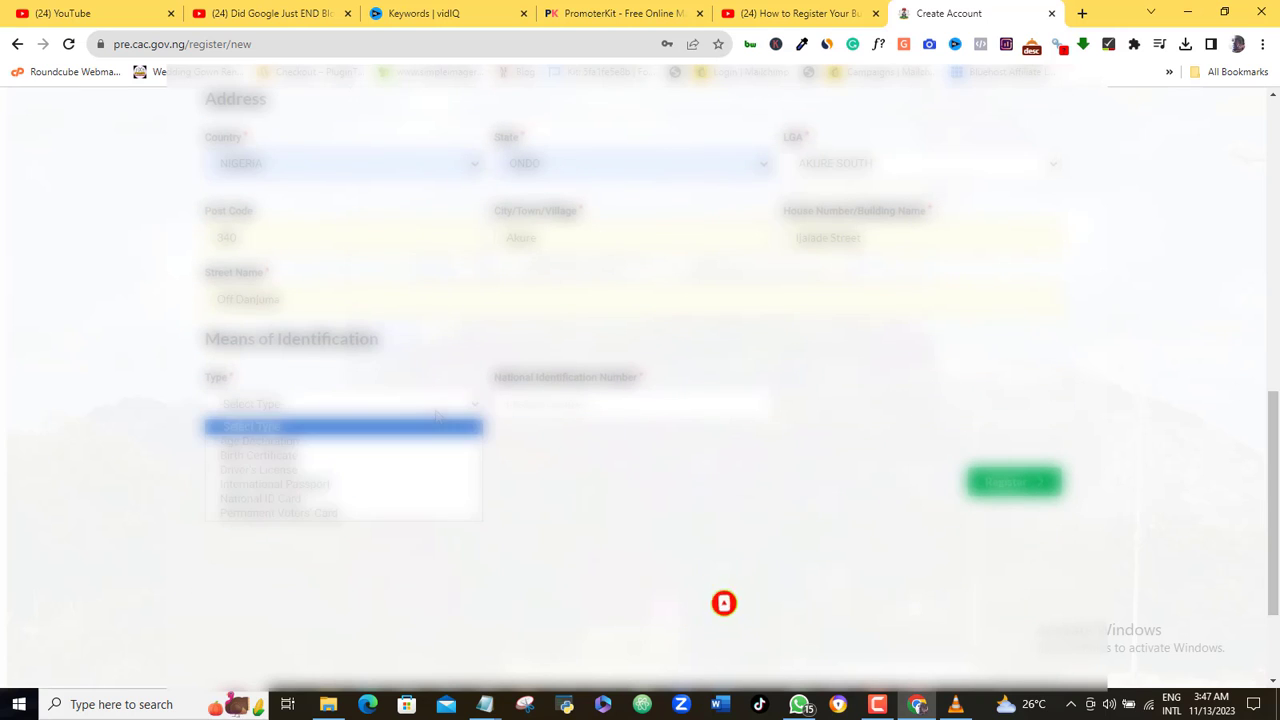
pyautogui.click(380, 498)
pyautogui.click(437, 404)
pyautogui.click(329, 513)
pyautogui.click(350, 404)
pyautogui.click(330, 498)
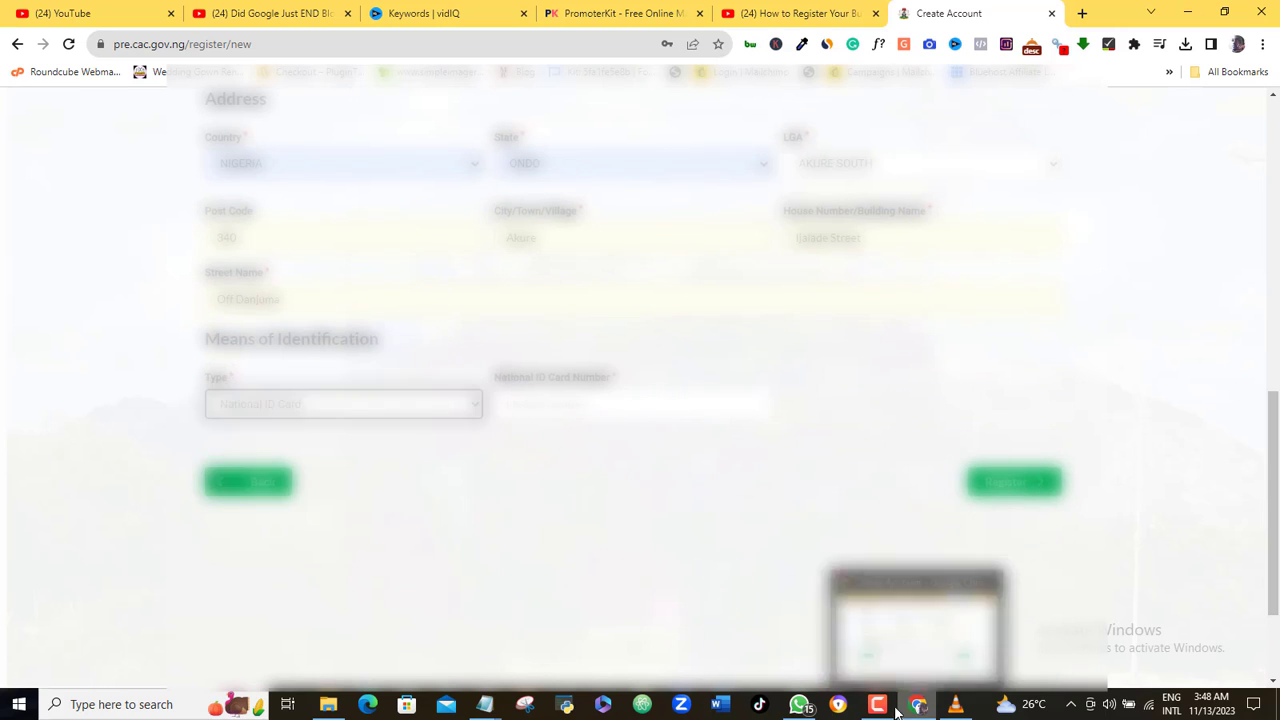
pyautogui.click(437, 404)
pyautogui.click(329, 513)
pyautogui.click(575, 405)
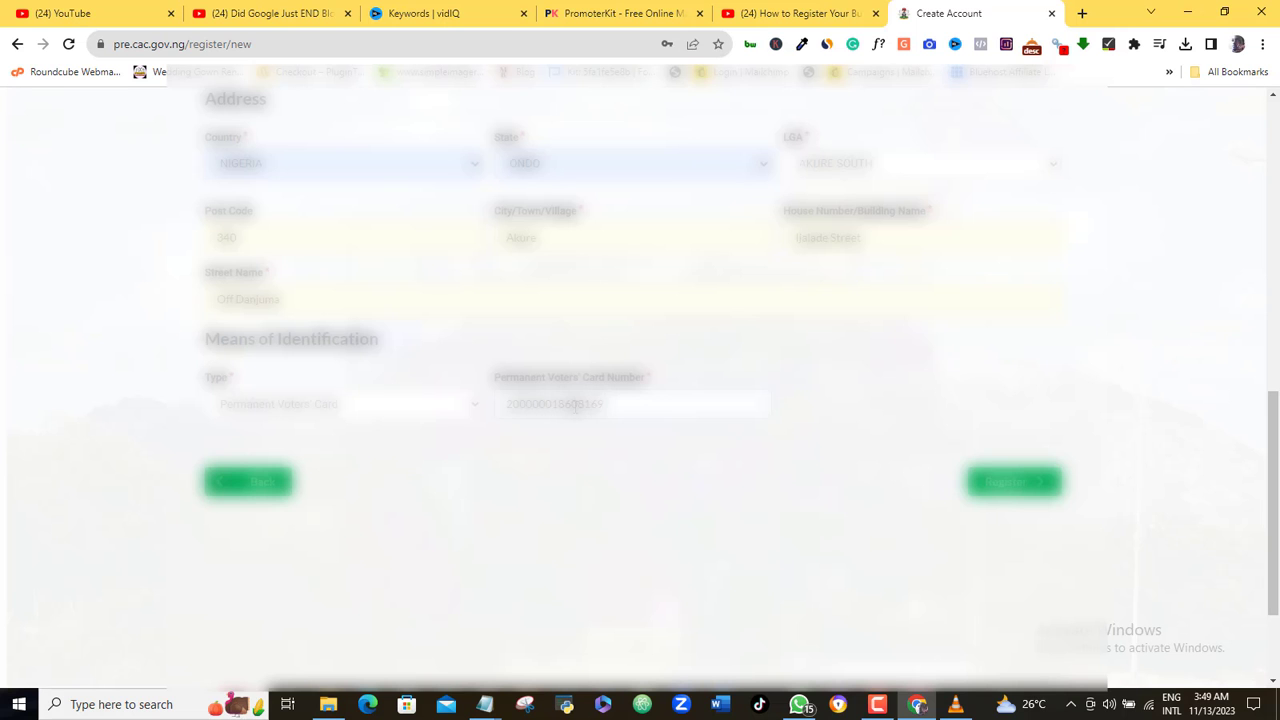
pyautogui.moveTo(1275, 448)
pyautogui.mouseDown()
pyautogui.moveTo(1271, 162)
pyautogui.moveTo(1278, 461)
pyautogui.mouseUp()
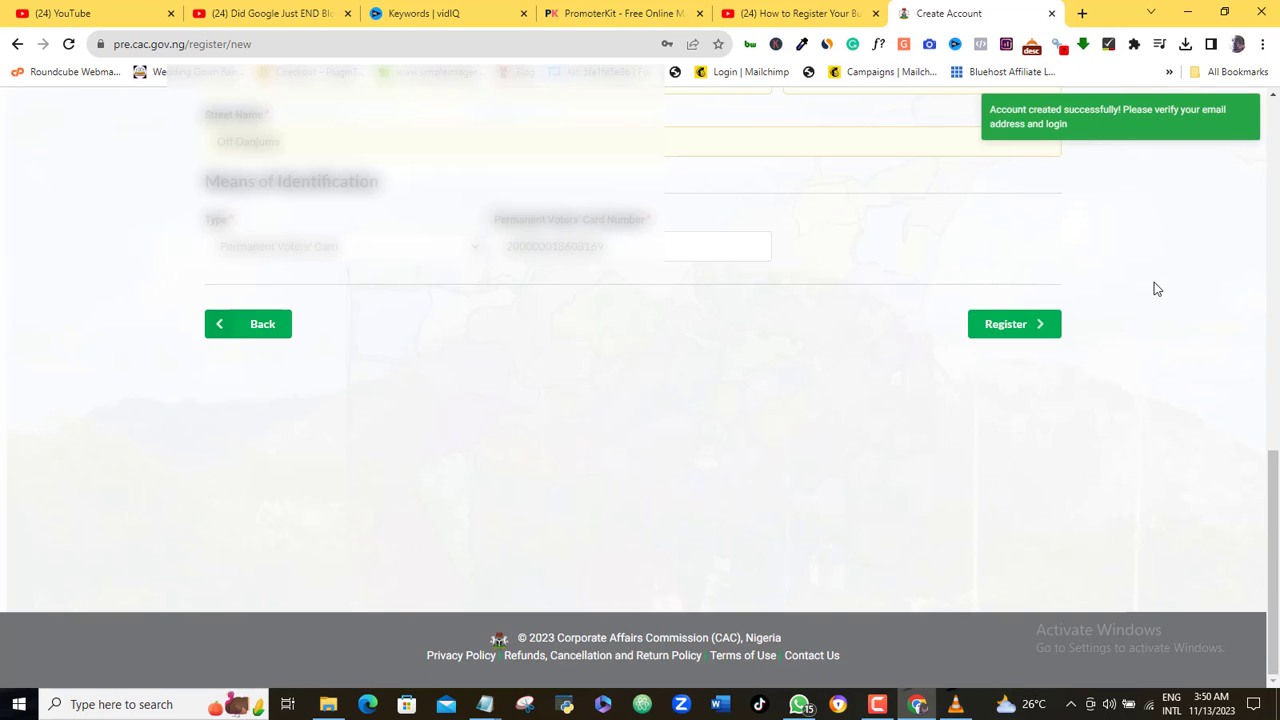
# - Submit the registration and accept the browser's update-address prompt
pyautogui.click(1015, 331)
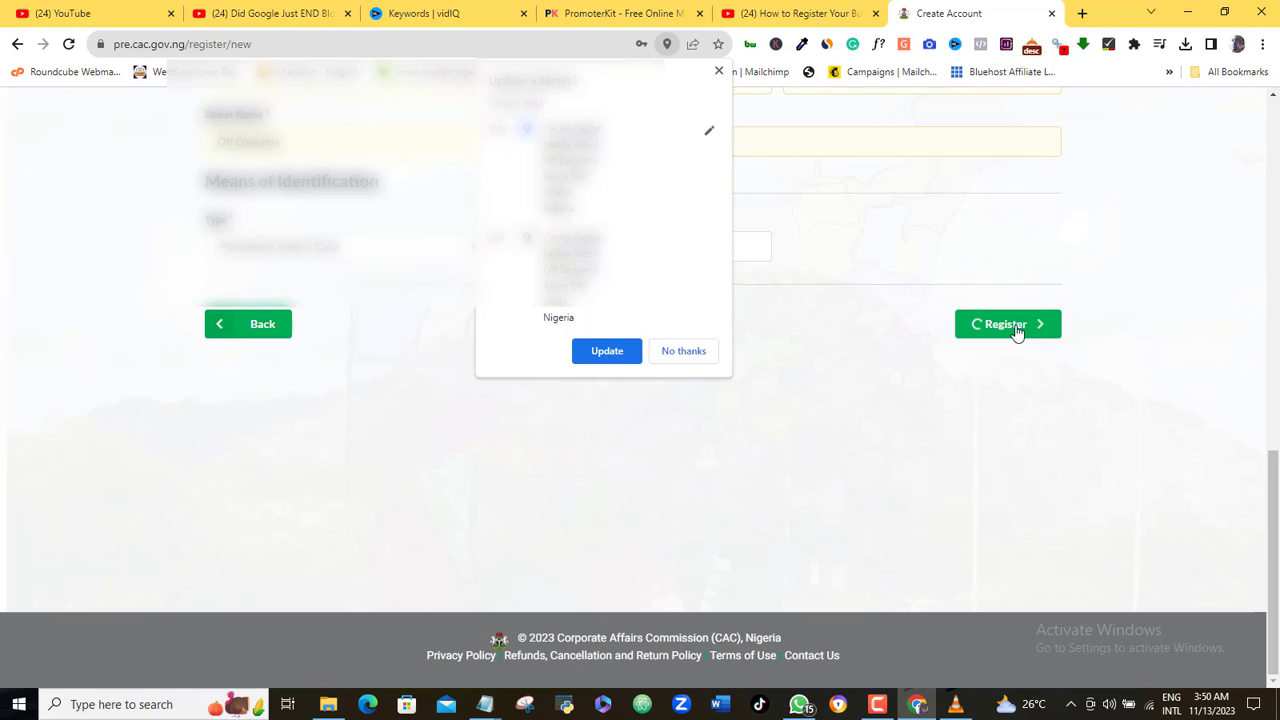
pyautogui.click(609, 353)
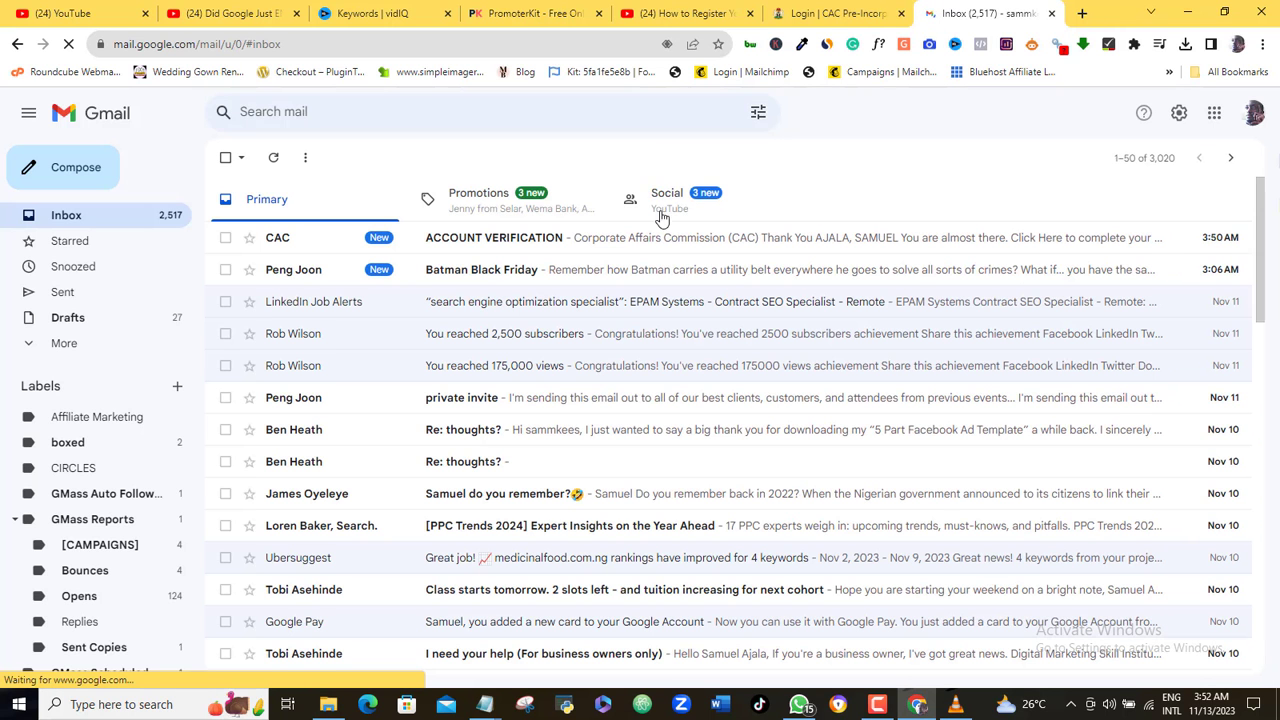
# - Open the CAC ACCOUNT VERIFICATION email and follow its Click Here link
pyautogui.click(597, 248)
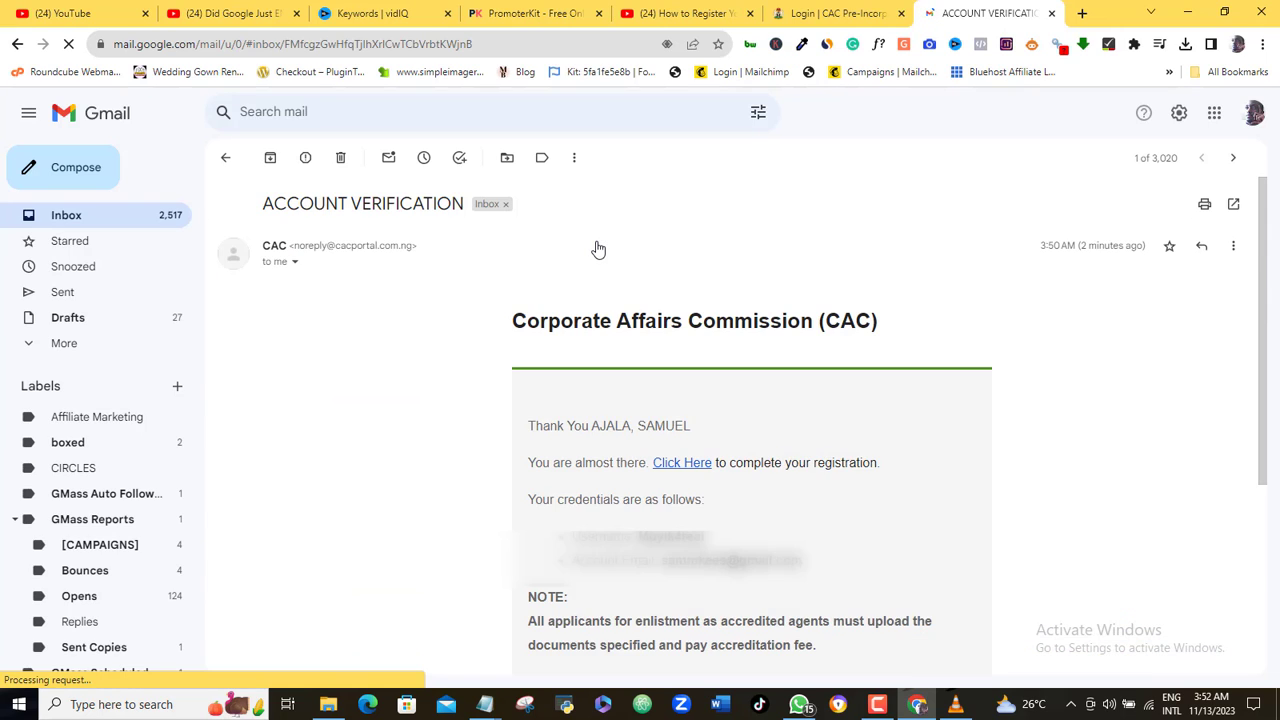
pyautogui.scroll(-3, 771, 343)
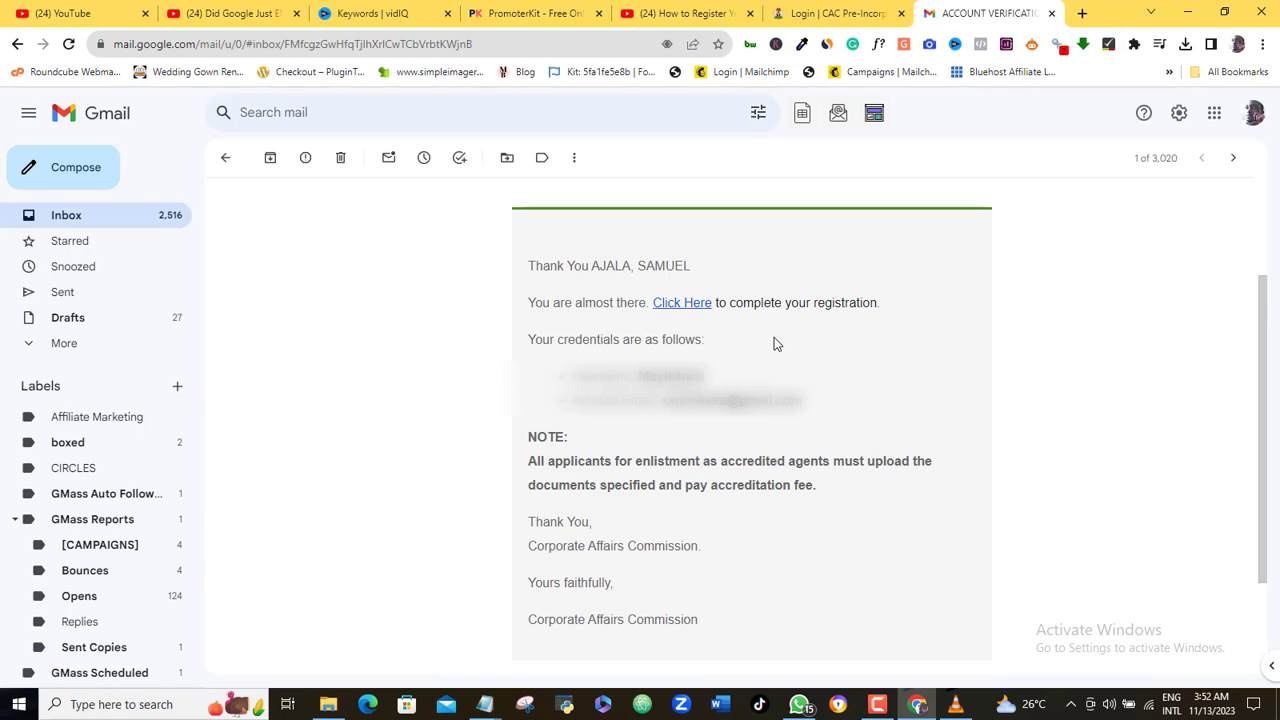
pyautogui.click(684, 309)
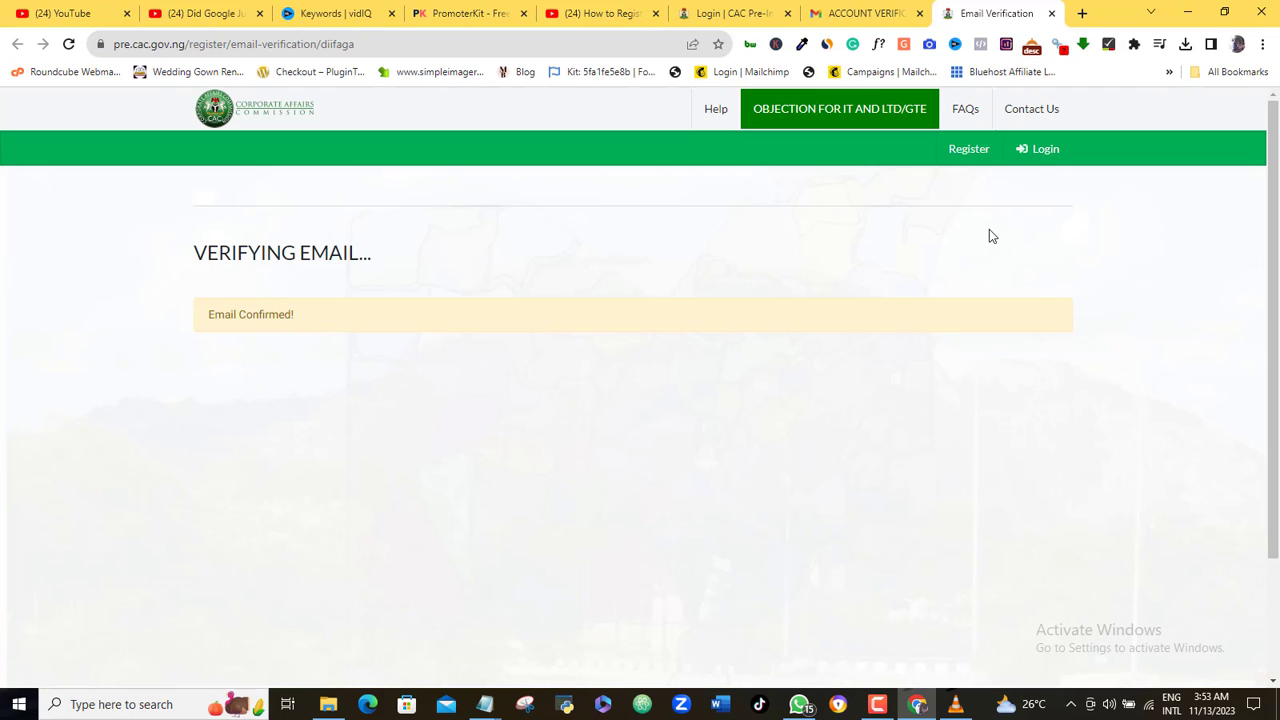
# - On the login page, choose the Email option, pass the robot check and submit
pyautogui.click(1045, 149)
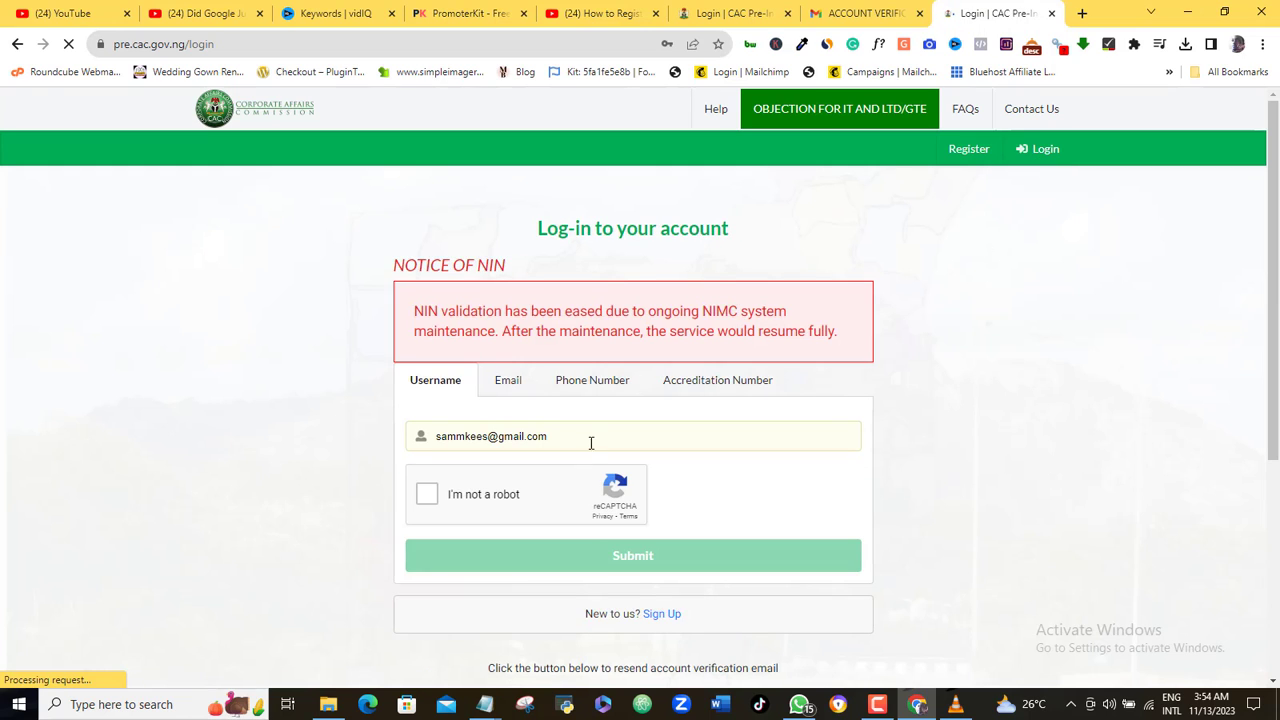
pyautogui.click(426, 495)
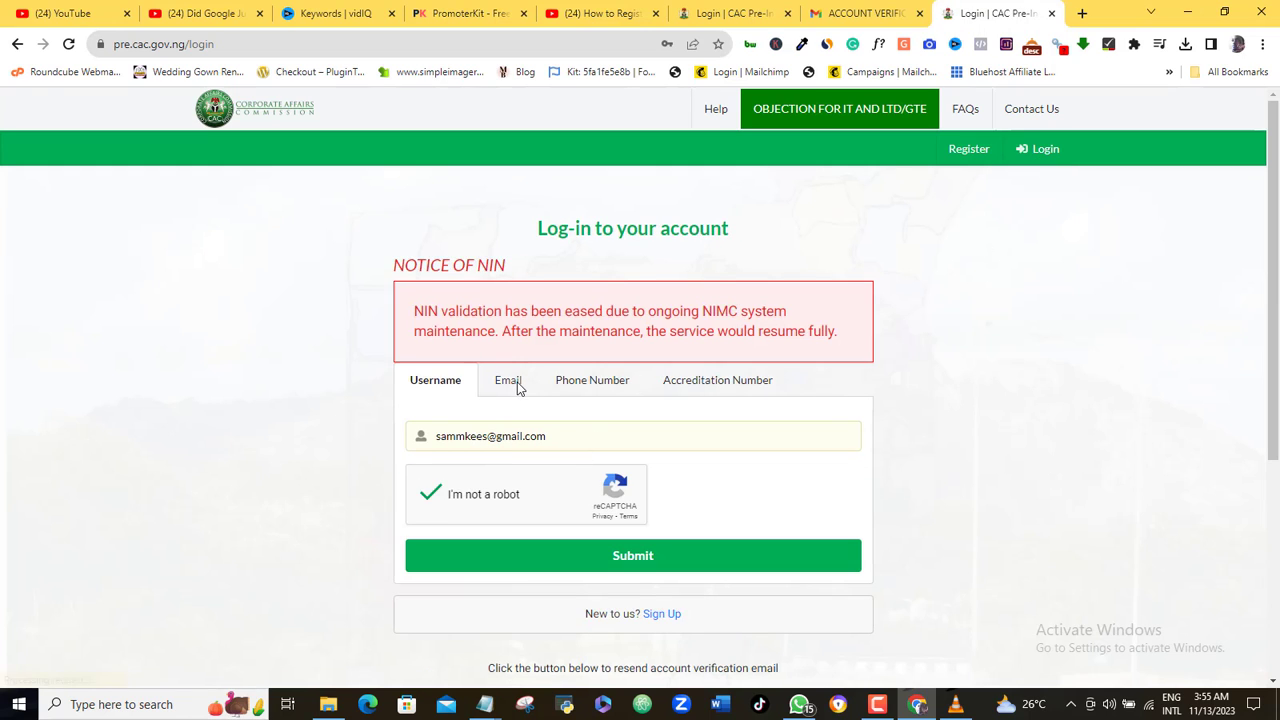
pyautogui.click(517, 382)
pyautogui.click(601, 378)
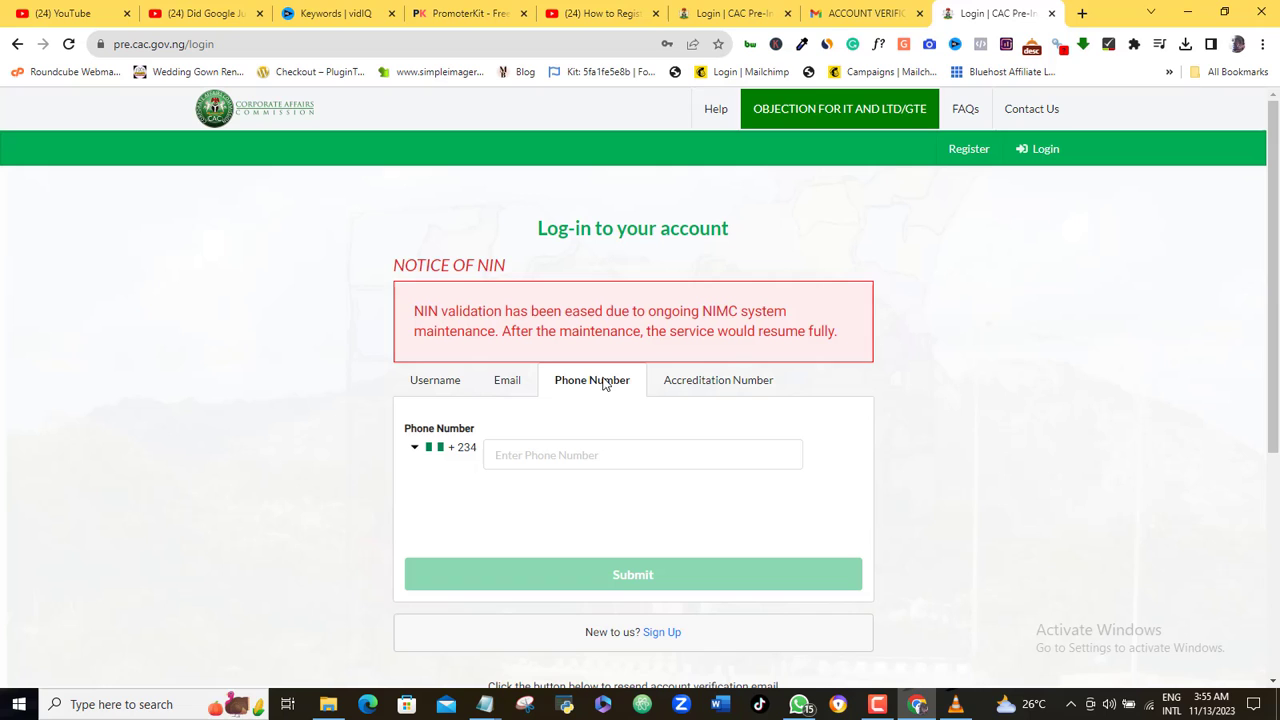
pyautogui.click(704, 388)
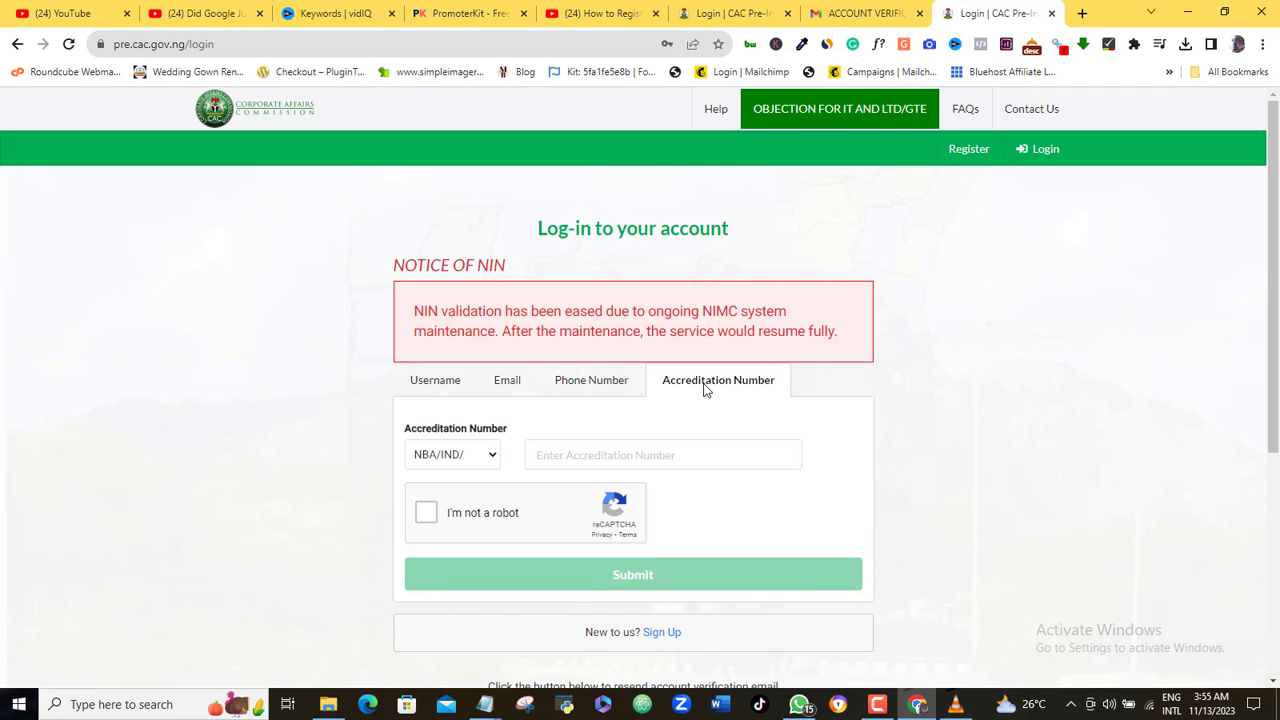
pyautogui.click(490, 390)
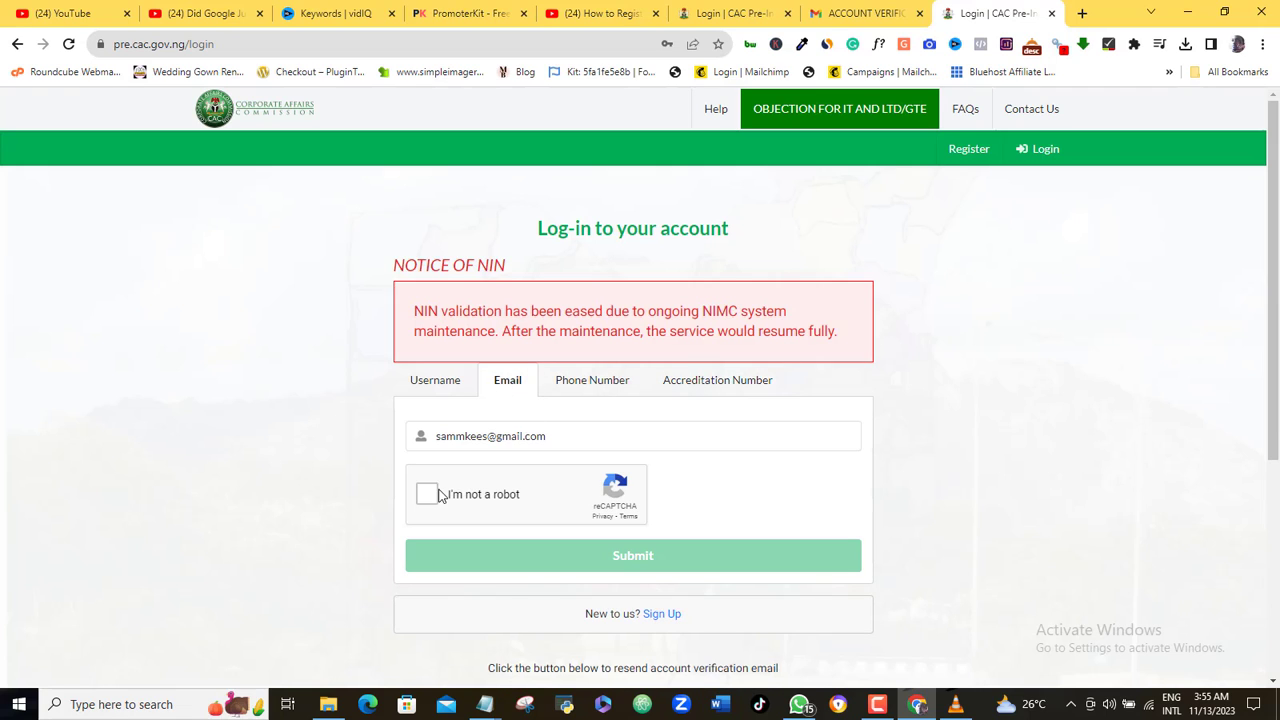
pyautogui.click(431, 499)
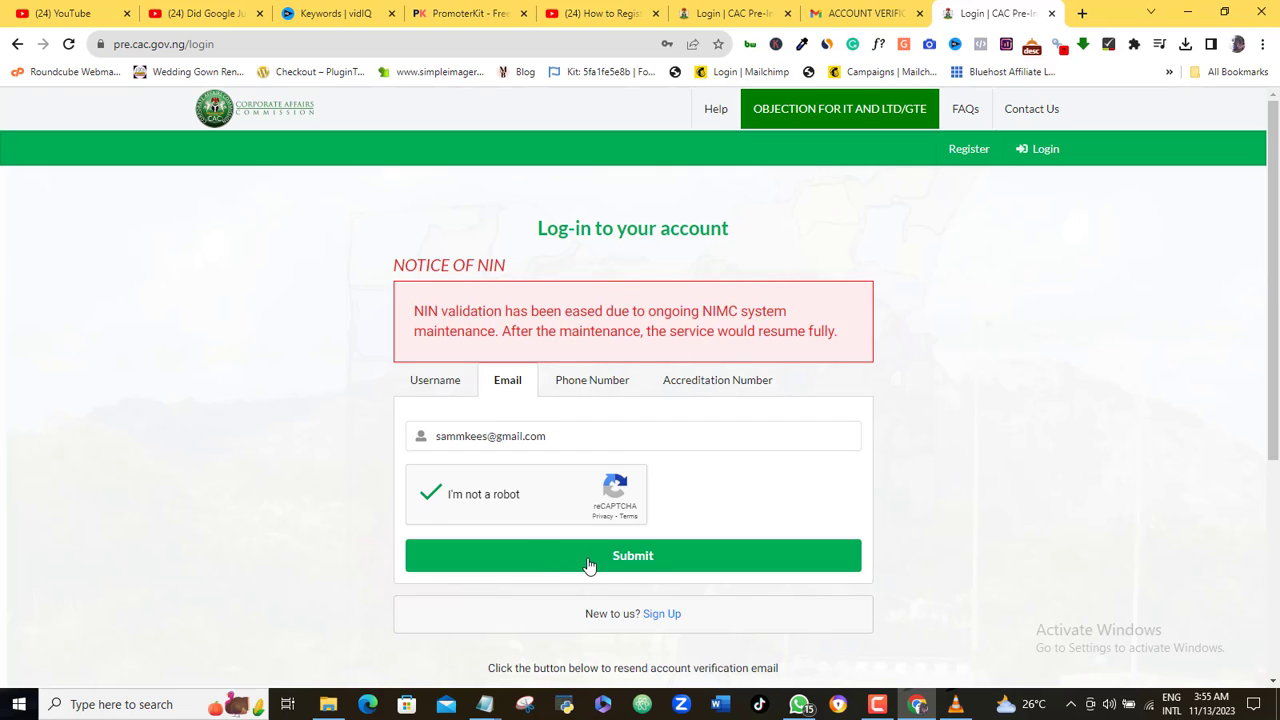
pyautogui.click(589, 563)
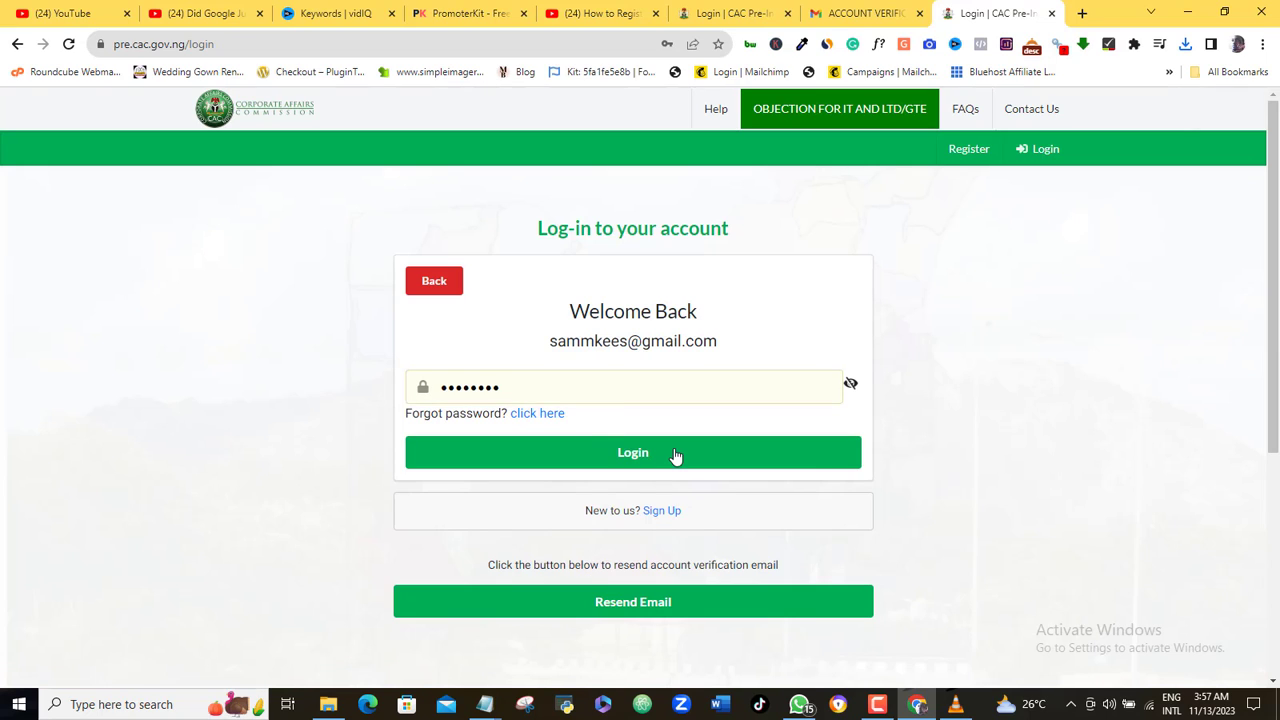
# - Log in with the saved password and start a New Name Reservation
pyautogui.click(674, 454)
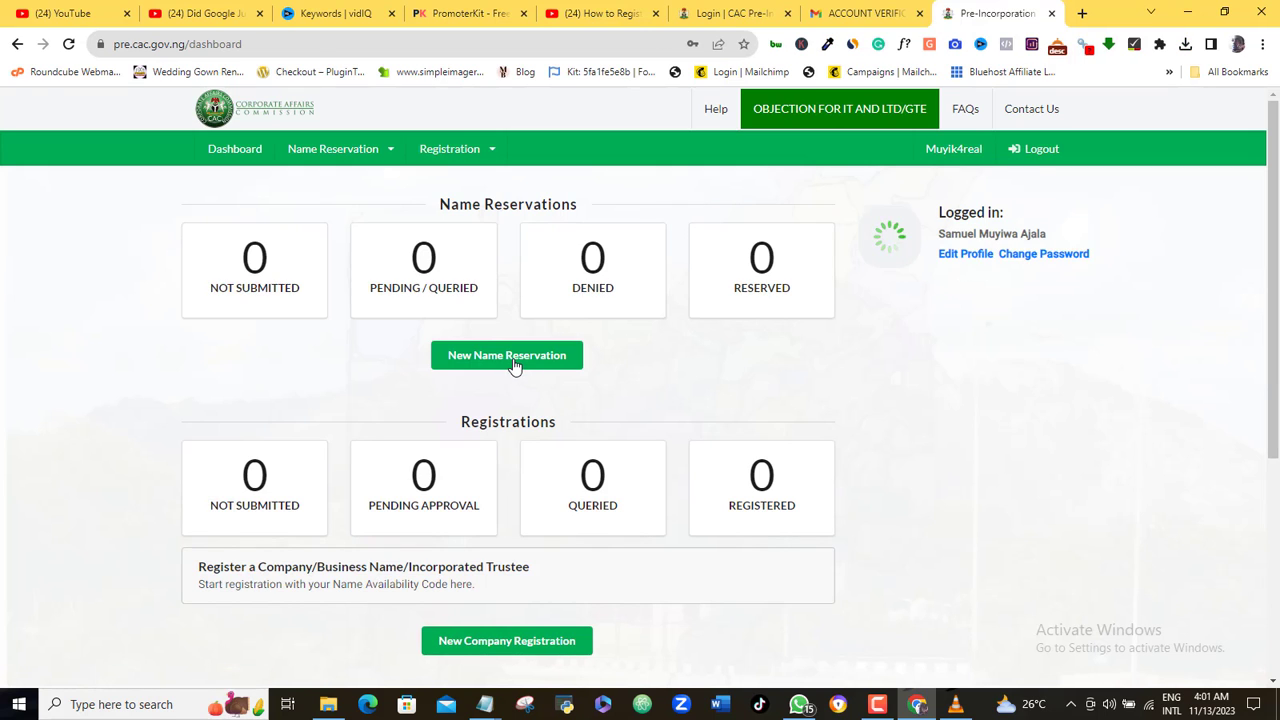
pyautogui.click(515, 360)
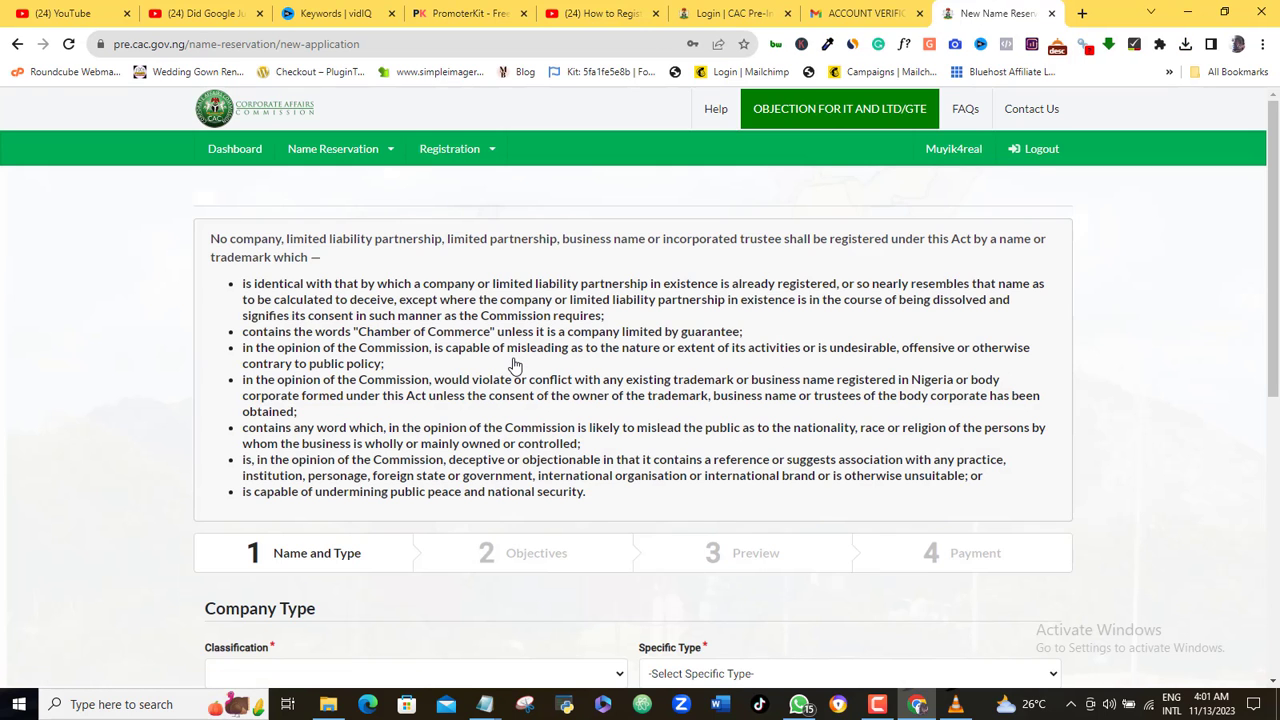
# - Set Classification to BUSINESS NAME and Specific Type to BUSINESS NAME - SOLE PROPRIETOR
pyautogui.moveTo(1272, 185); pyautogui.dragTo(1272, 320)
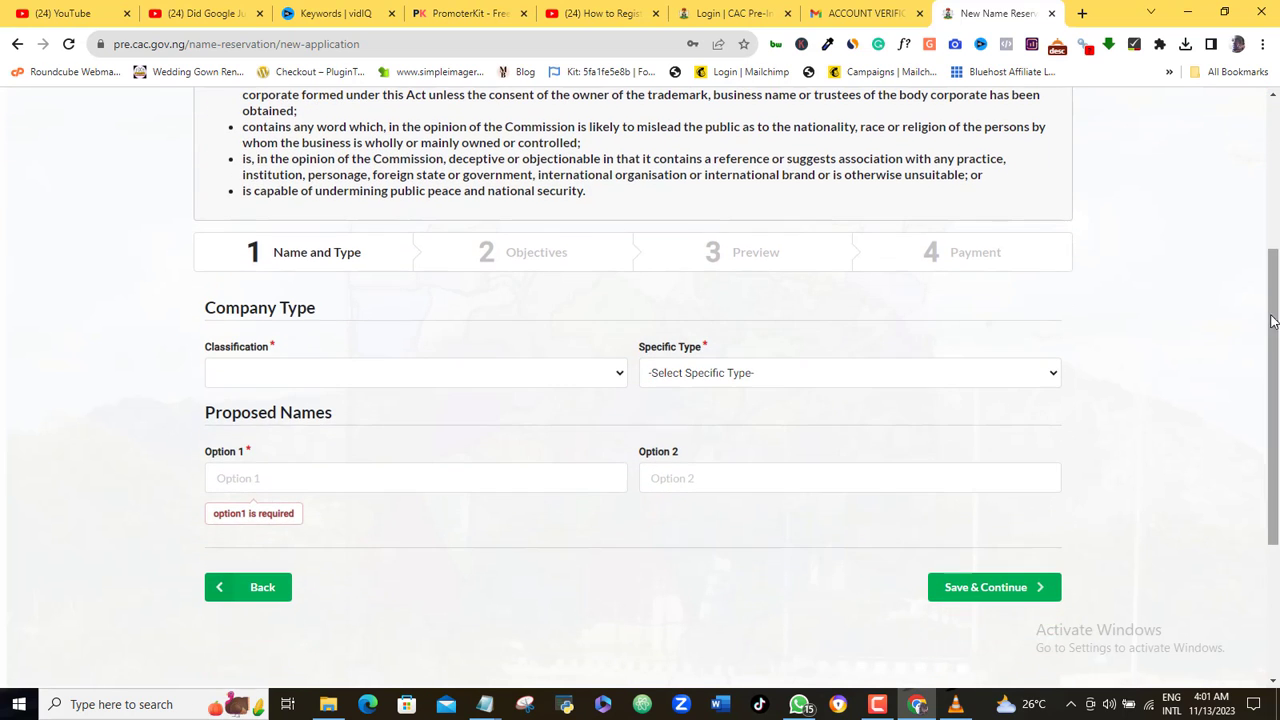
pyautogui.click(596, 382)
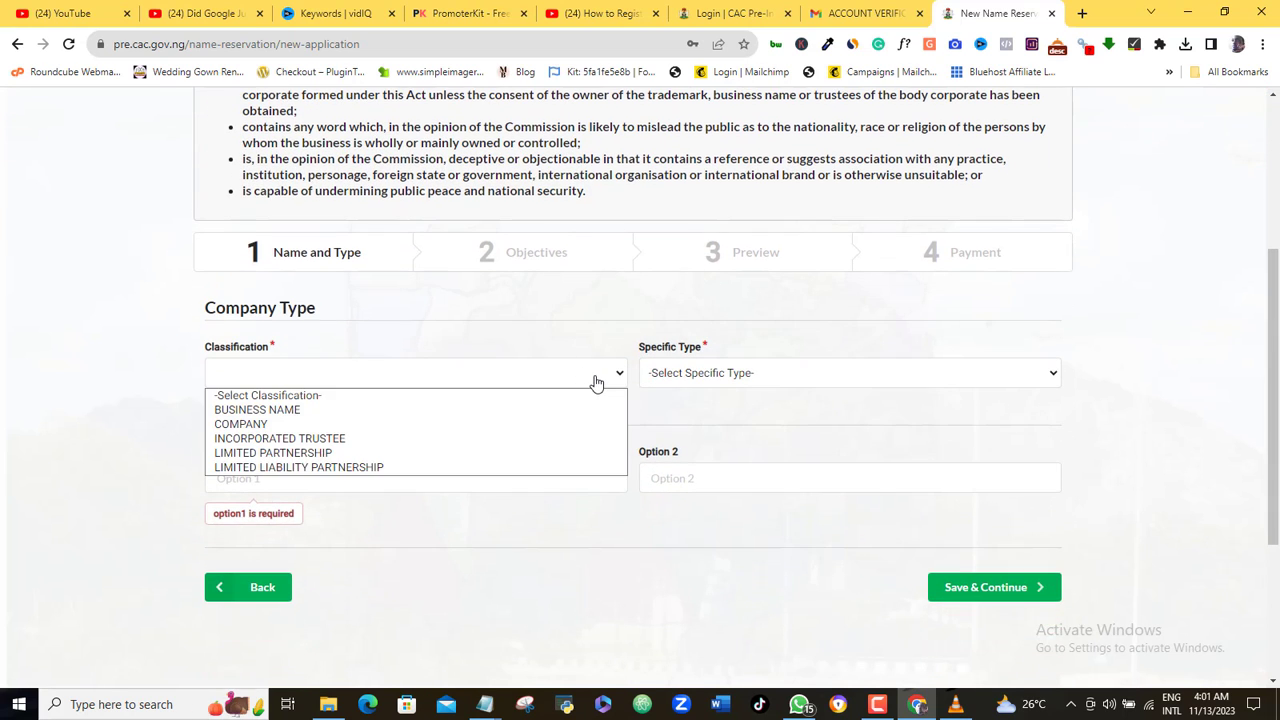
pyautogui.click(596, 382)
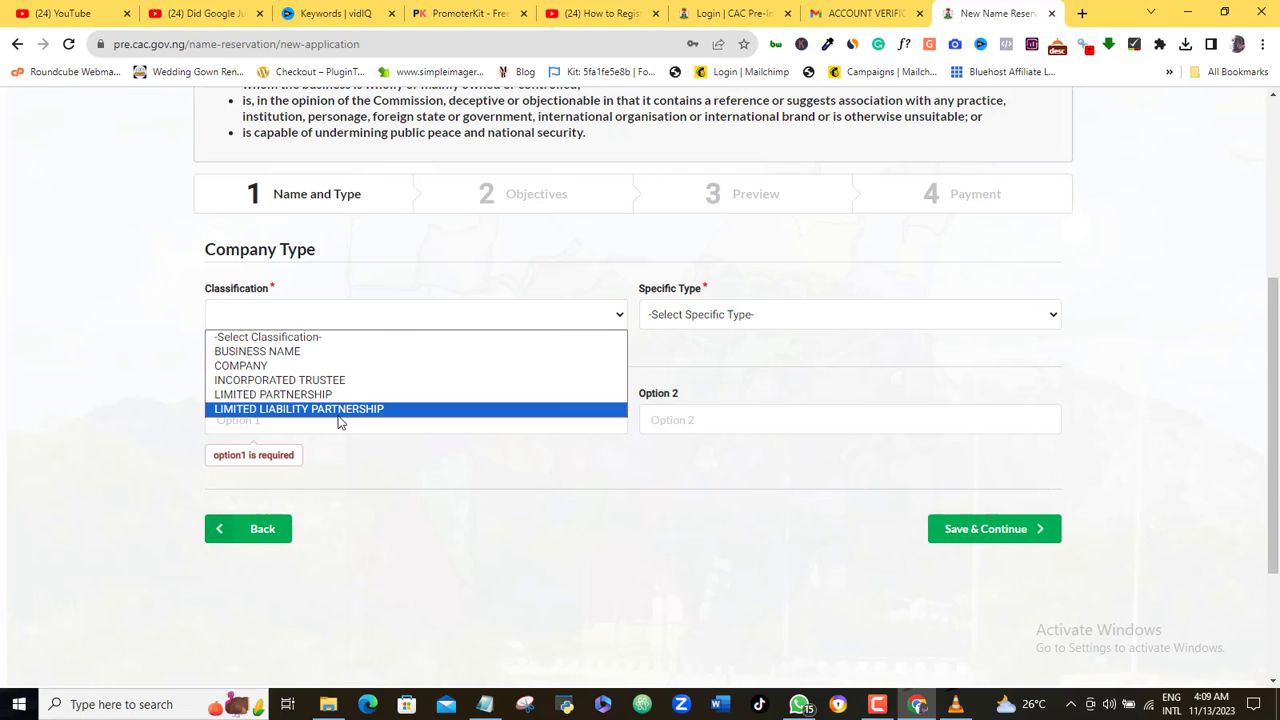
pyautogui.click(289, 352)
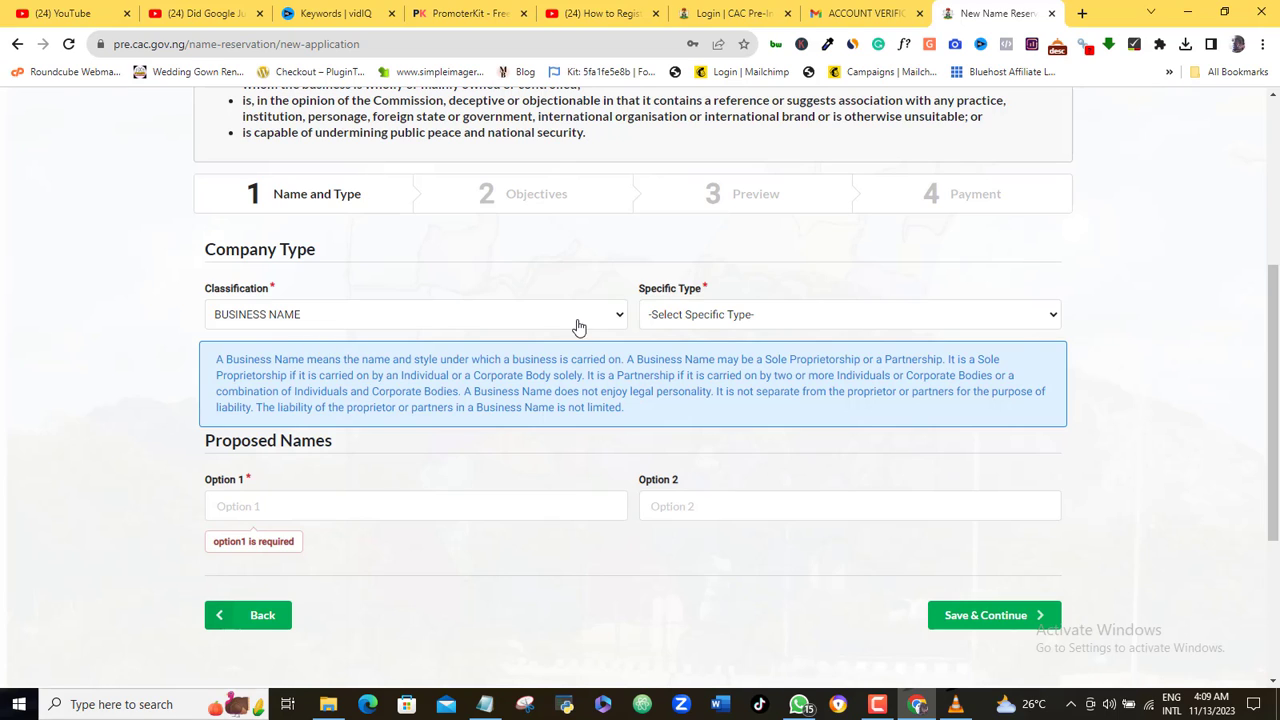
pyautogui.click(1038, 316)
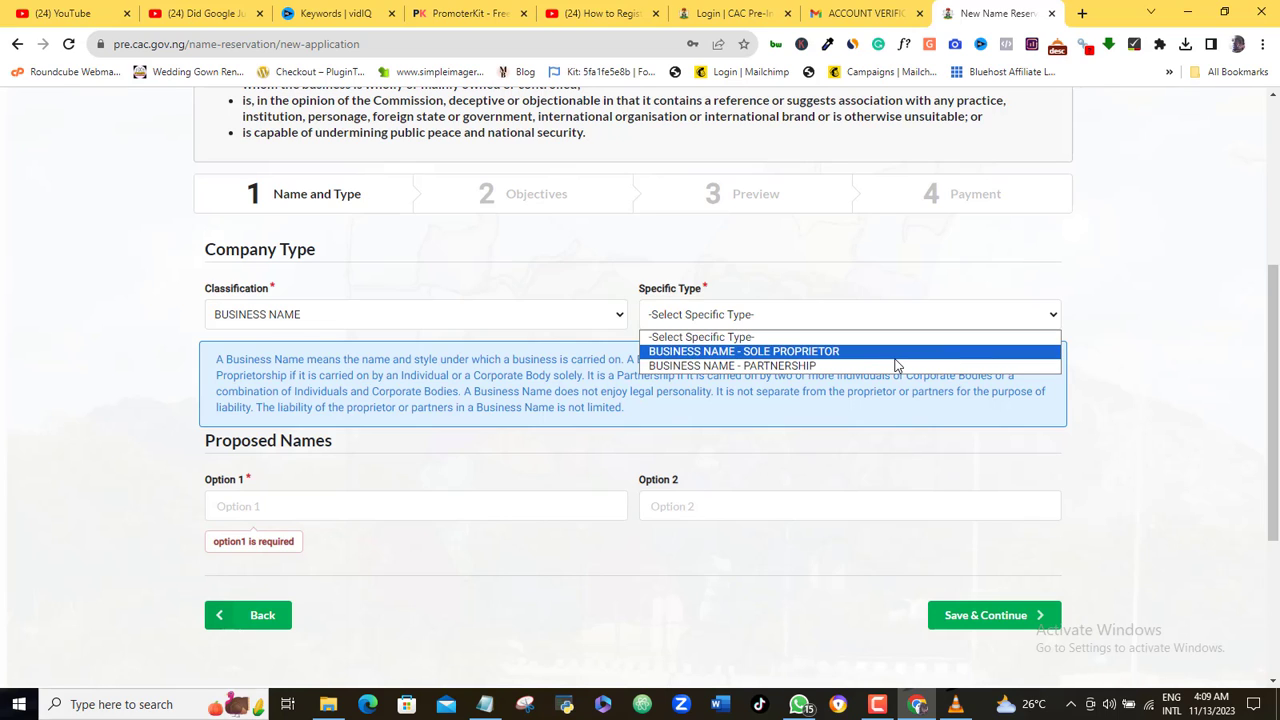
pyautogui.click(845, 352)
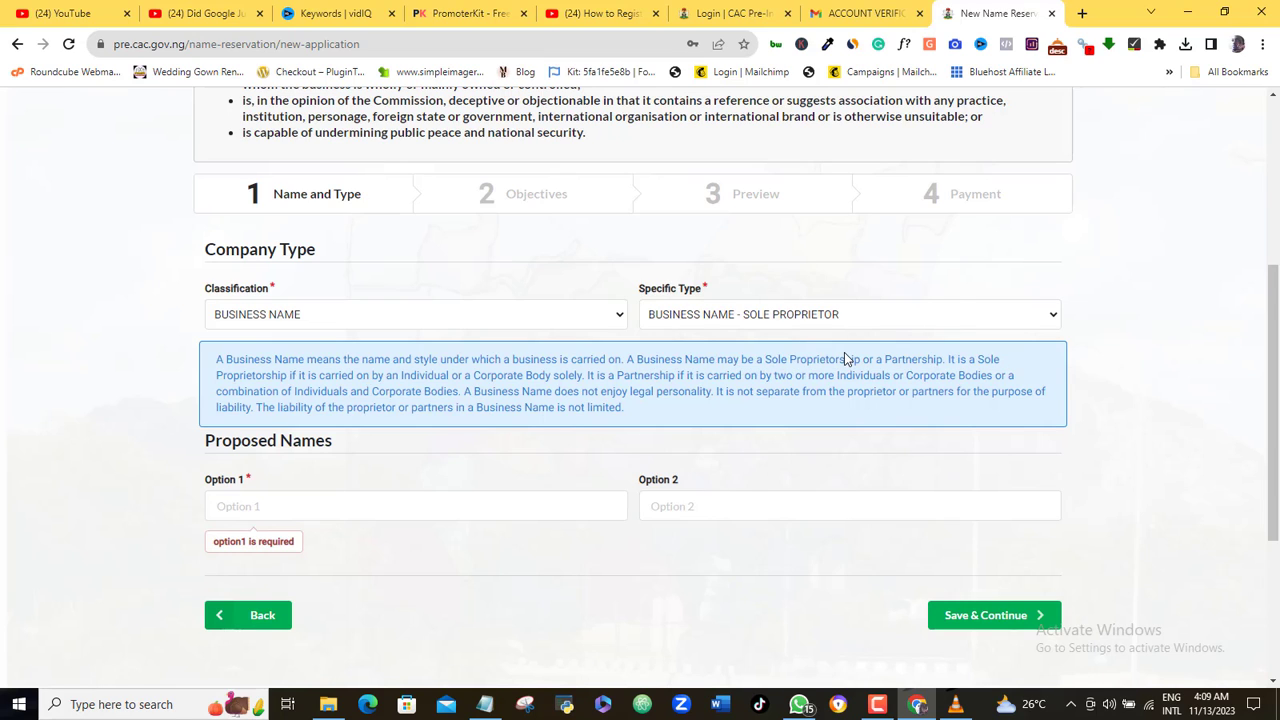
pyautogui.click(877, 704)
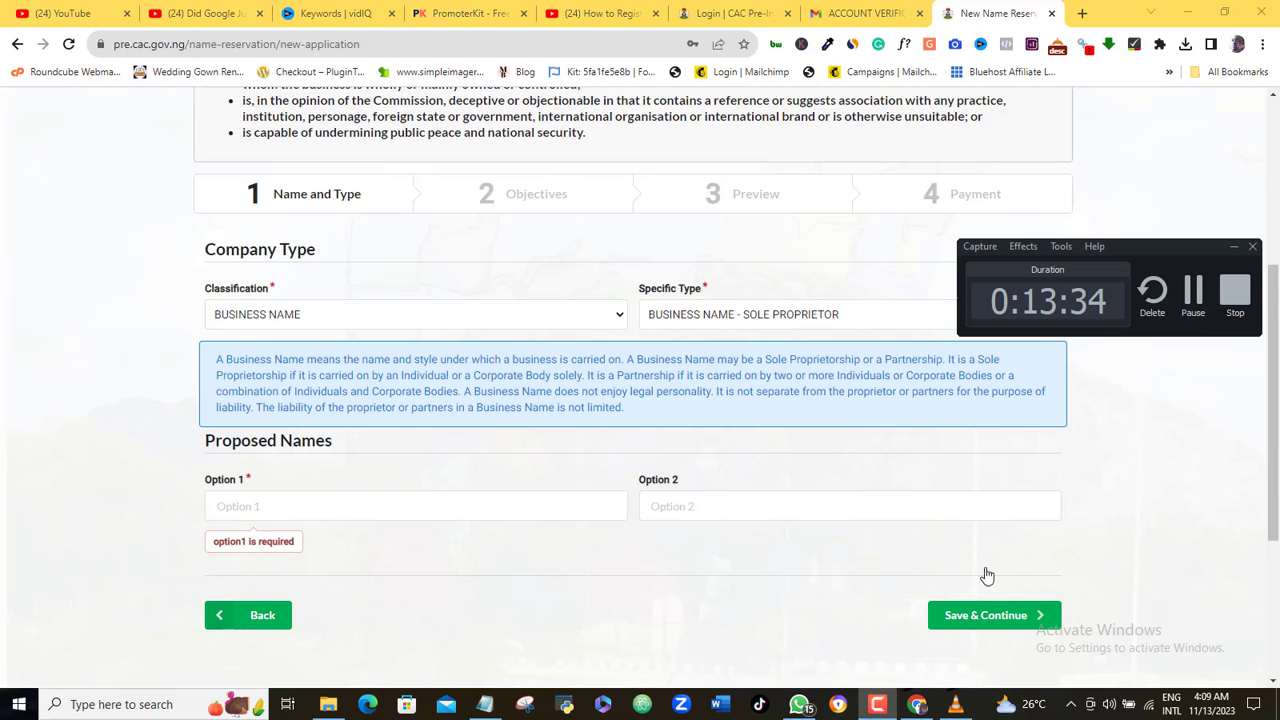
pyautogui.click(1196, 300)
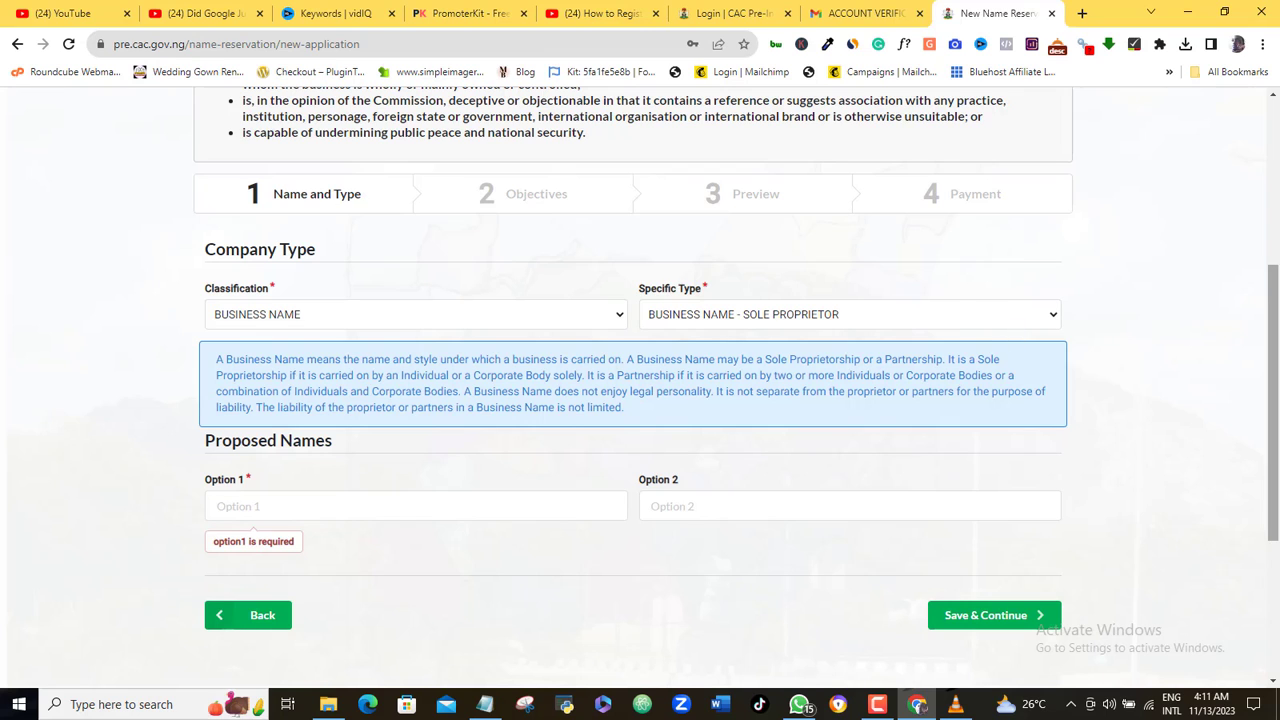
pyautogui.scroll(-1, 751, 374)
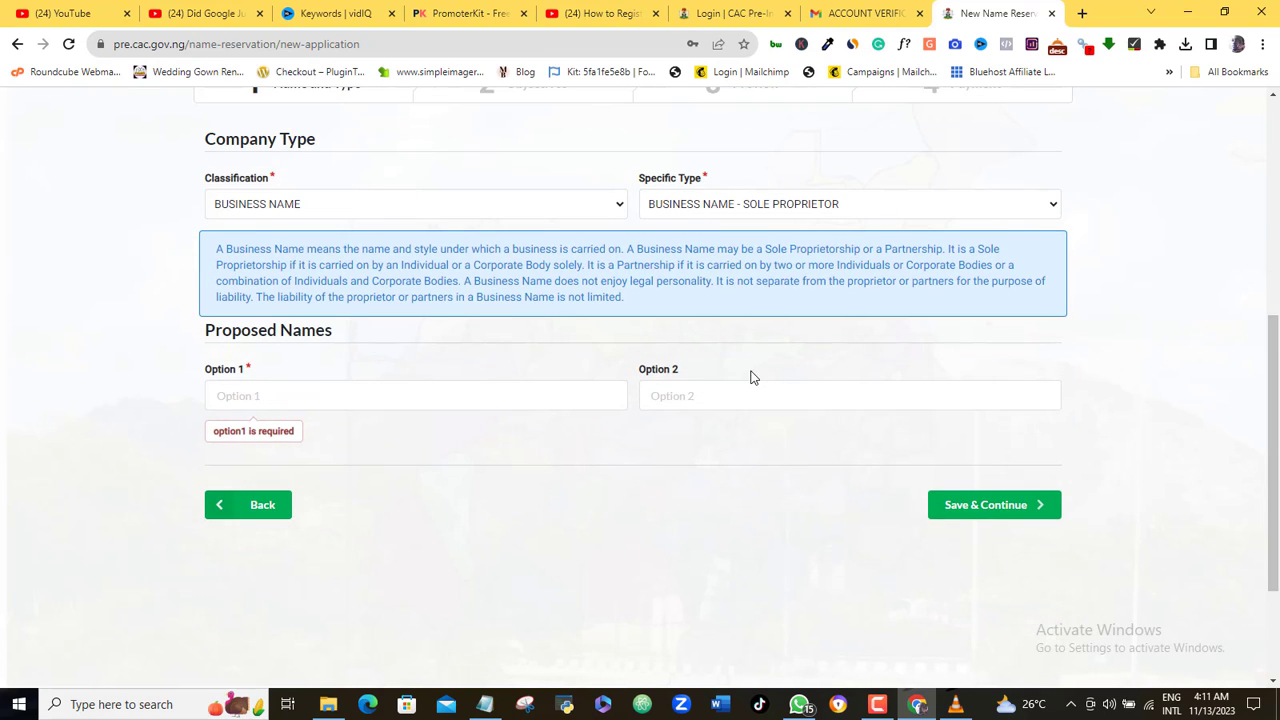
# - Enter Cidimarketing as proposed name Option 1 and save to reach the Objectives step
pyautogui.click(260, 390)
pyautogui.write('Cidimarketing')
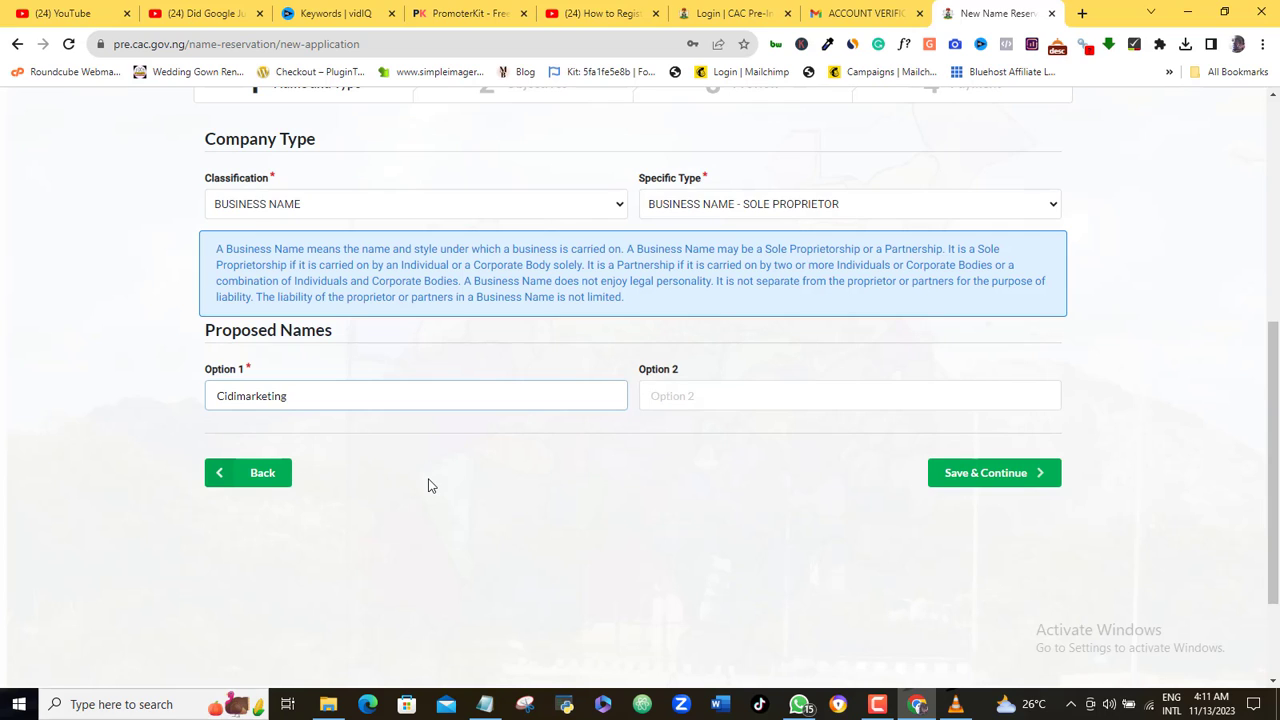
pyautogui.click(666, 407)
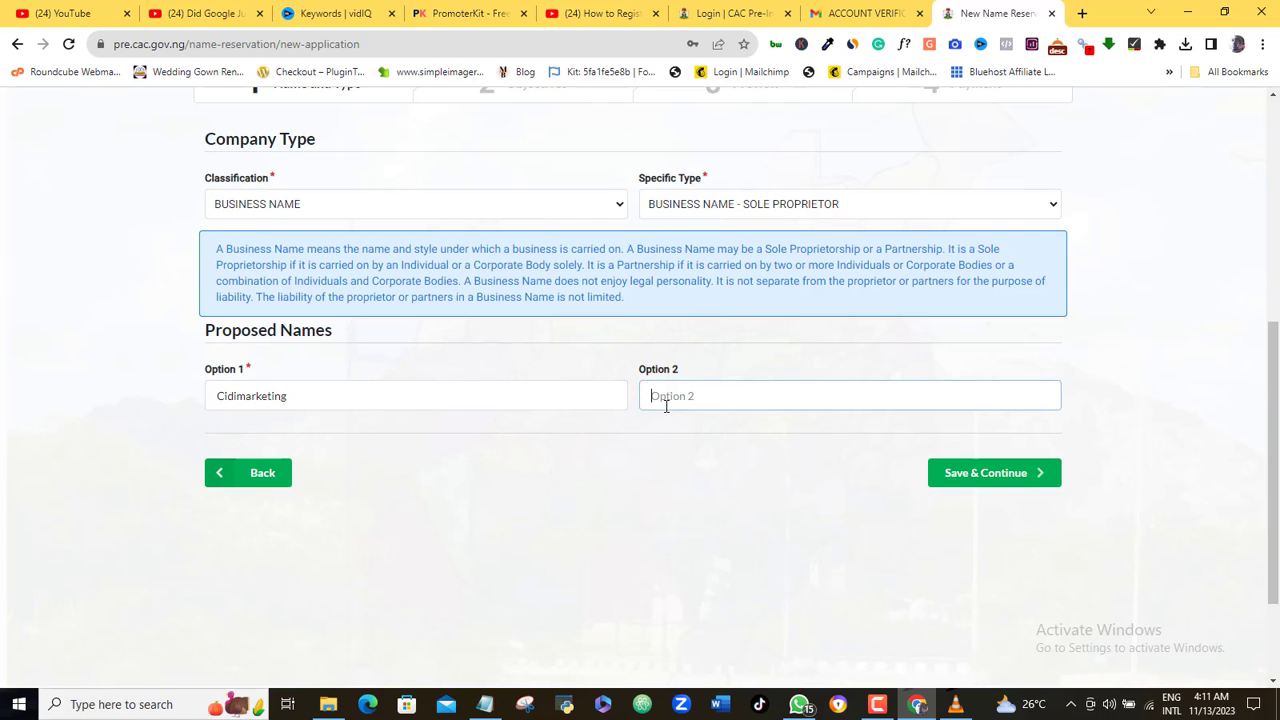
pyautogui.click(568, 405)
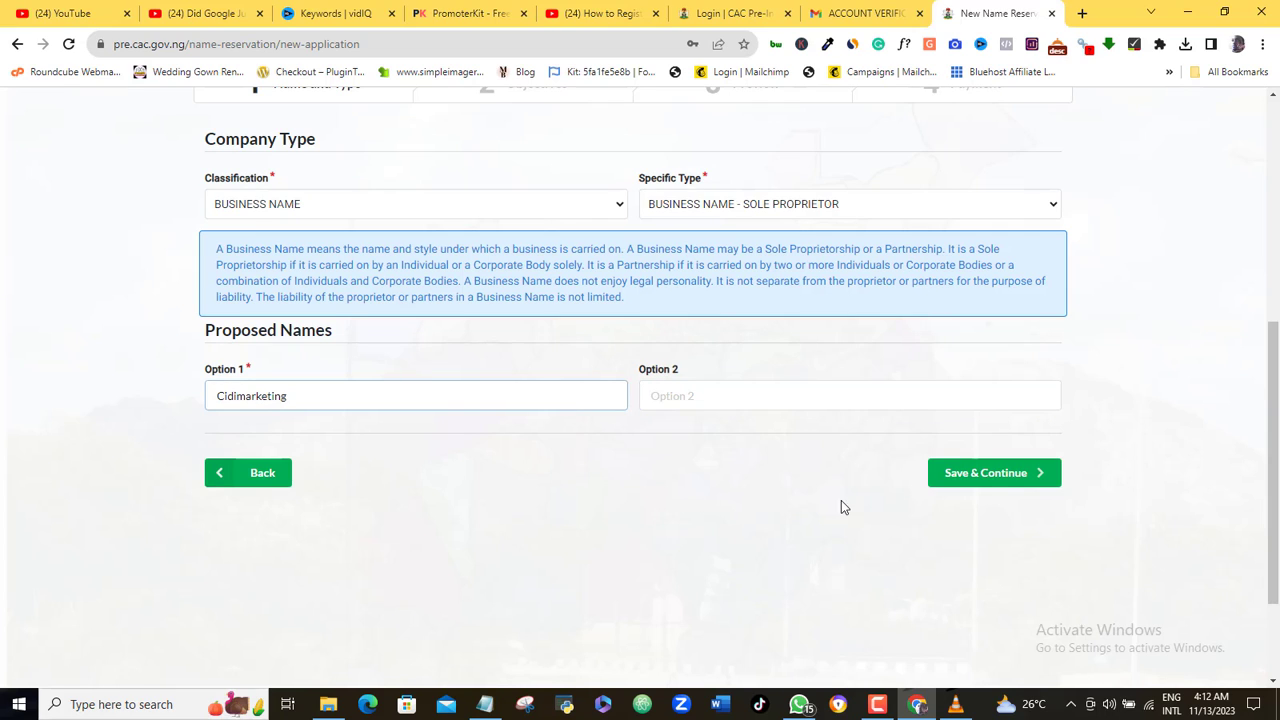
pyautogui.click(990, 480)
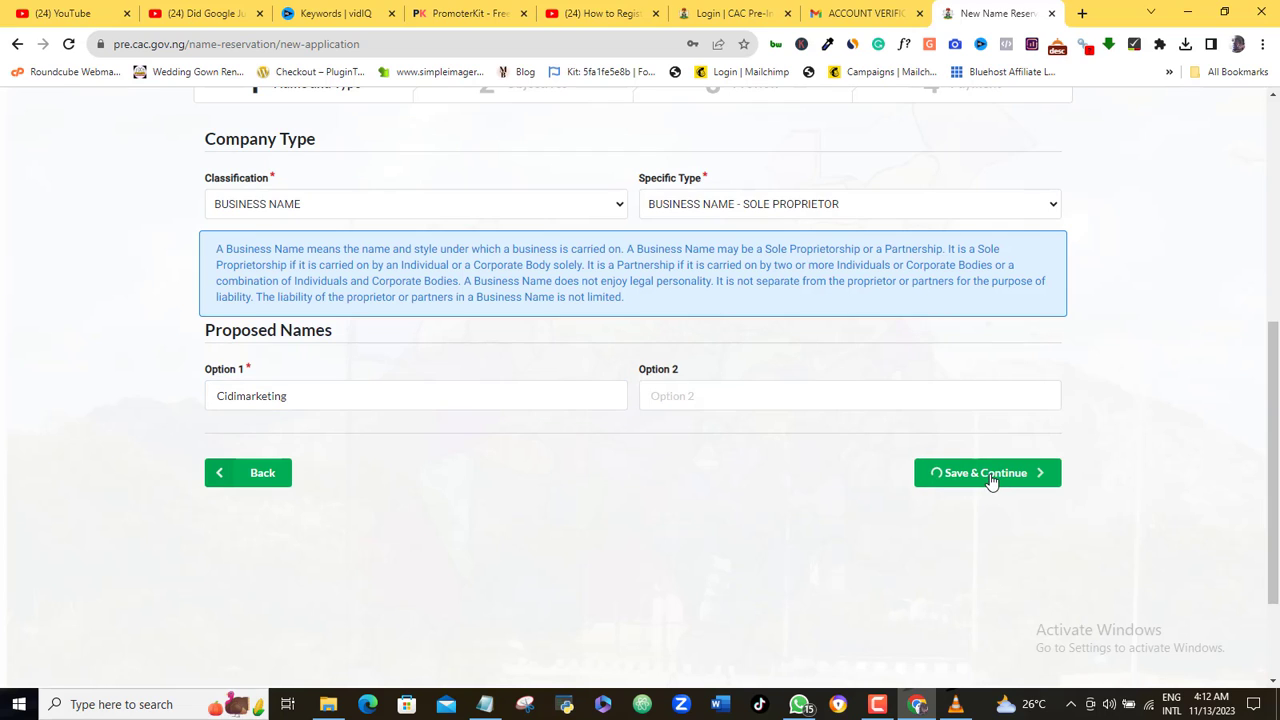
pyautogui.click(990, 481)
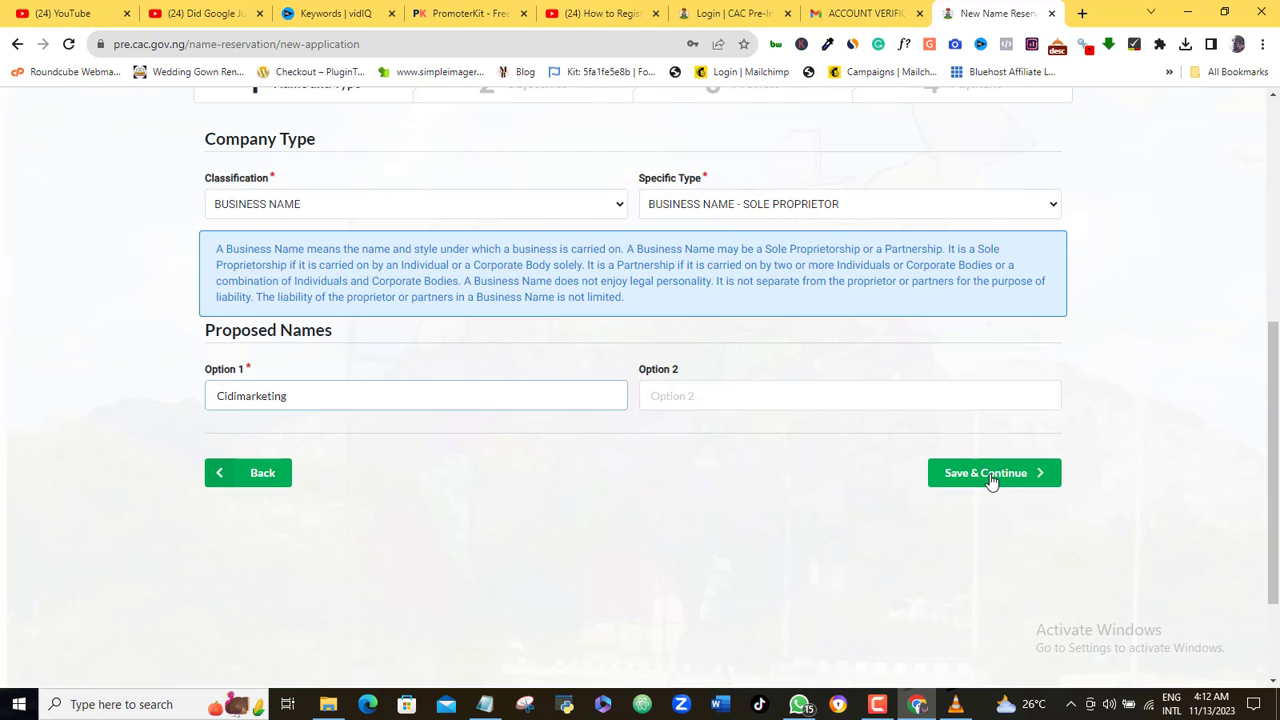
pyautogui.click(990, 481)
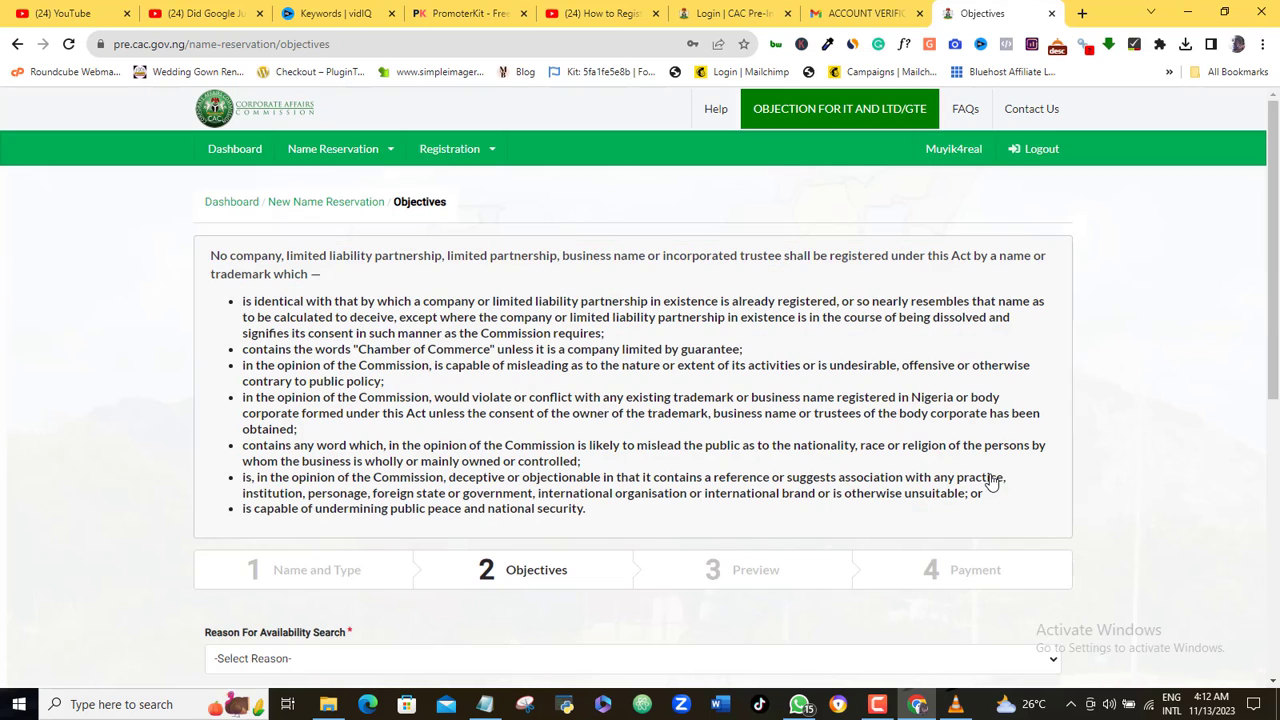
# - Set reason NEW INCORPORATION / REGISTRATION, category OTHER SERVICE ACTIVITIES and specific nature ADVERTISEMENT
pyautogui.moveTo(1278, 255); pyautogui.dragTo(1278, 419)
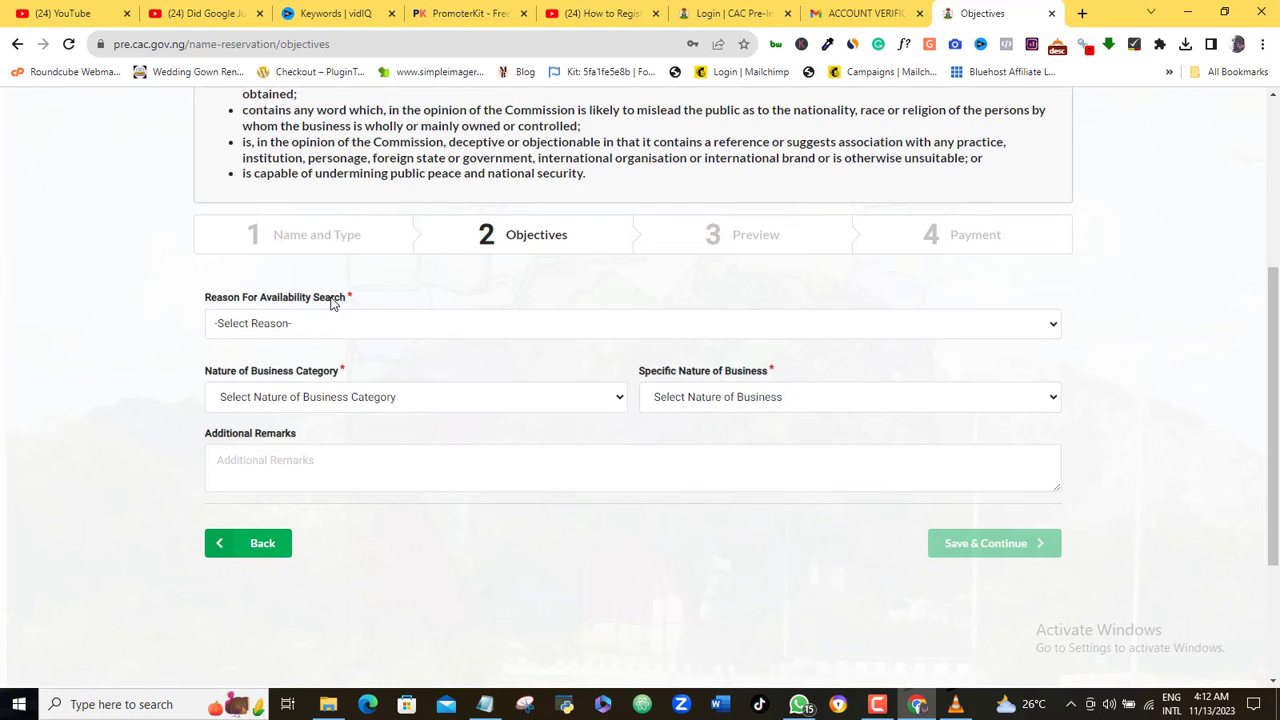
pyautogui.click(1045, 331)
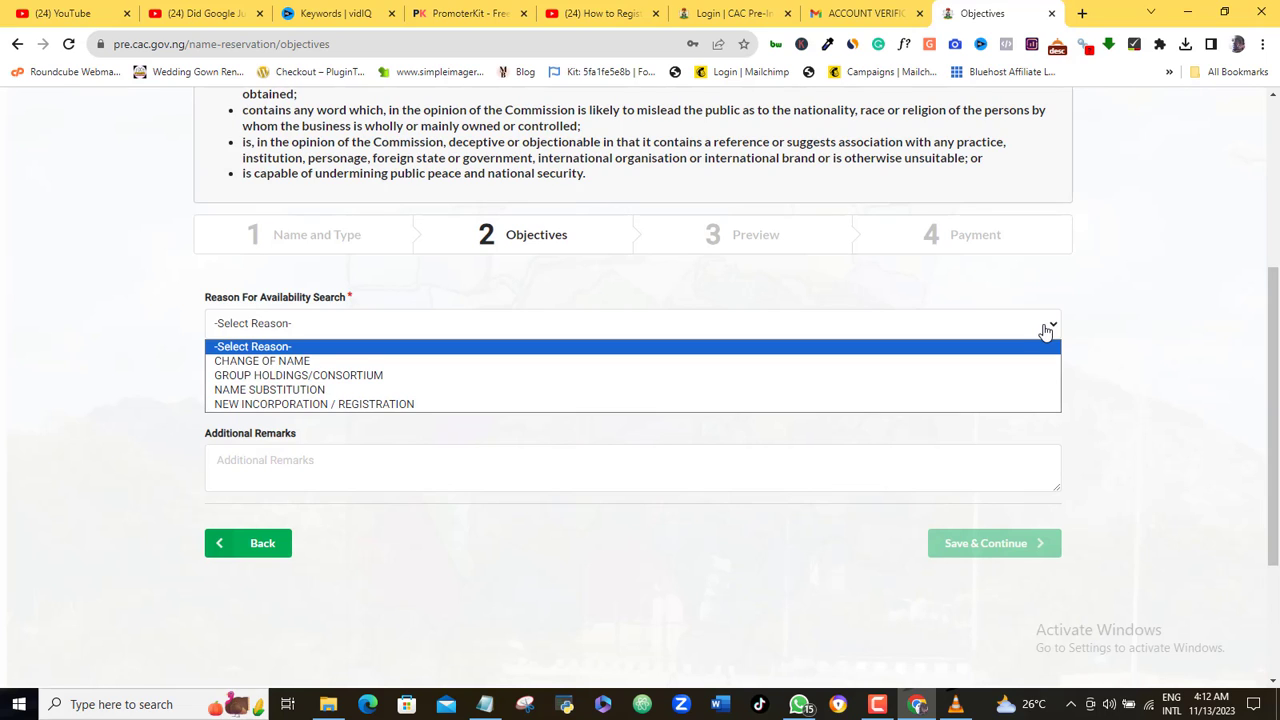
pyautogui.click(405, 404)
pyautogui.click(590, 402)
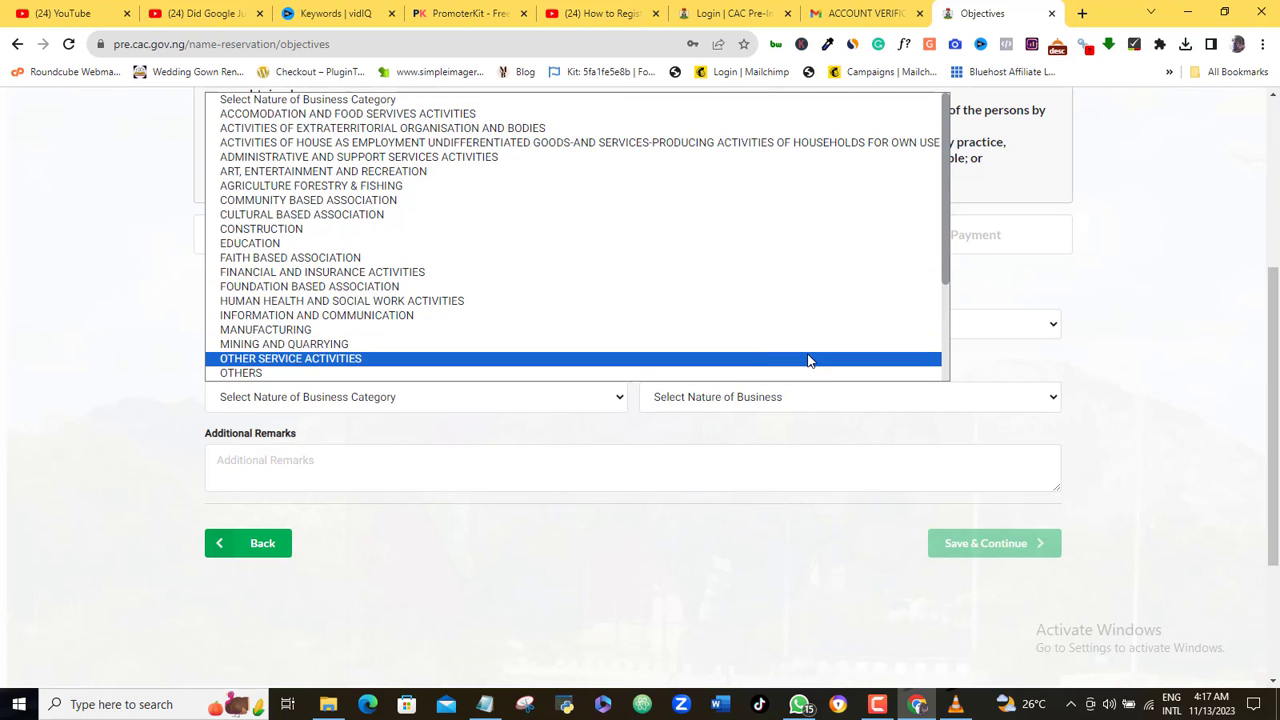
pyautogui.moveTo(946, 218); pyautogui.dragTo(929, 266)
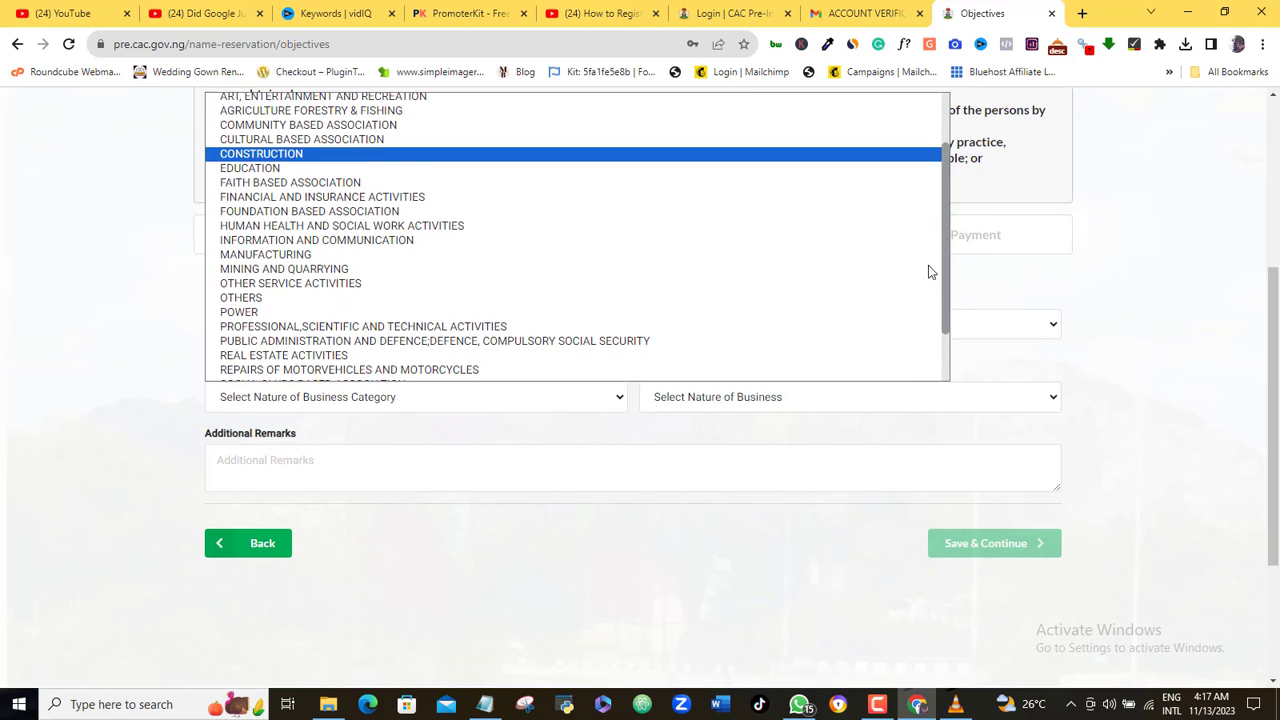
pyautogui.click(526, 289)
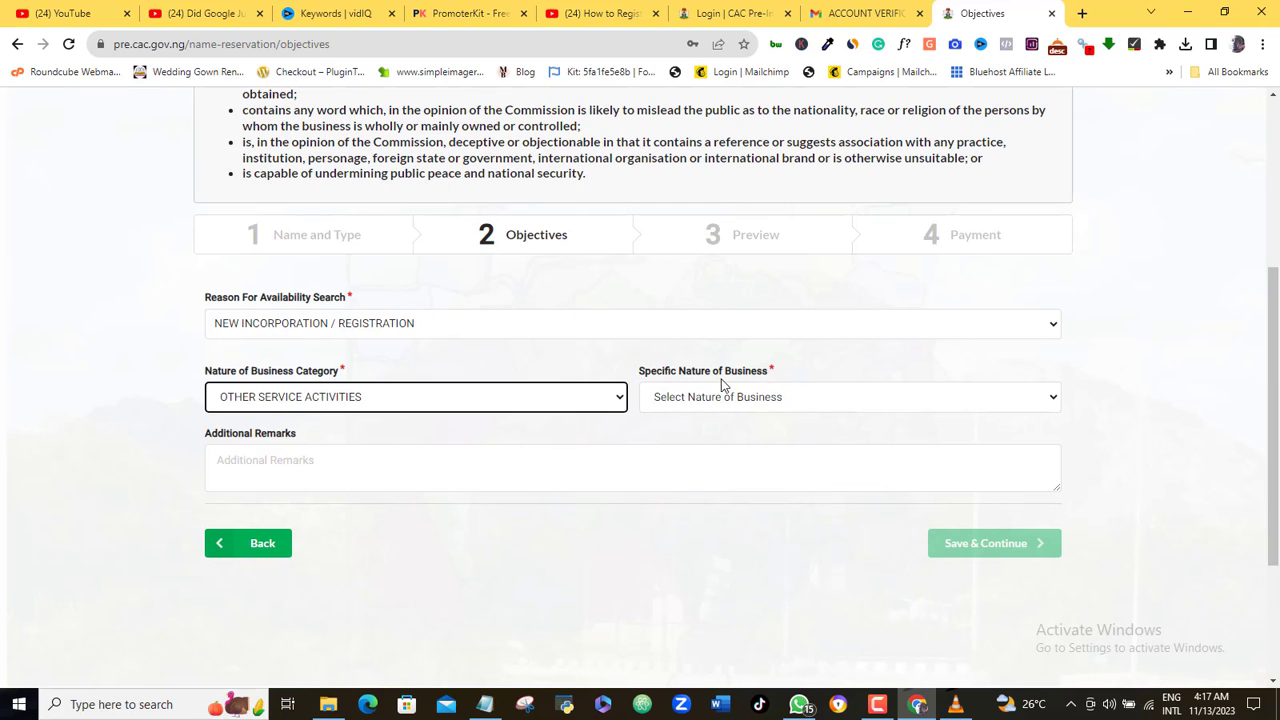
pyautogui.click(1035, 400)
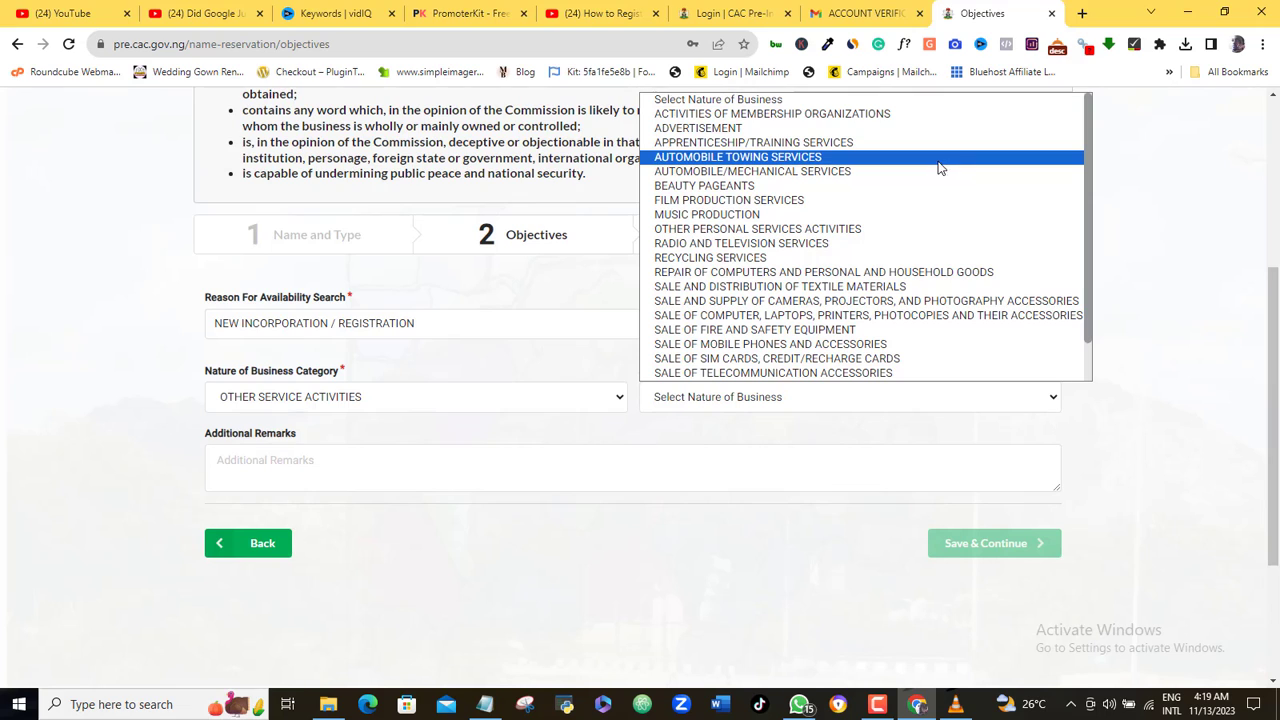
pyautogui.click(924, 130)
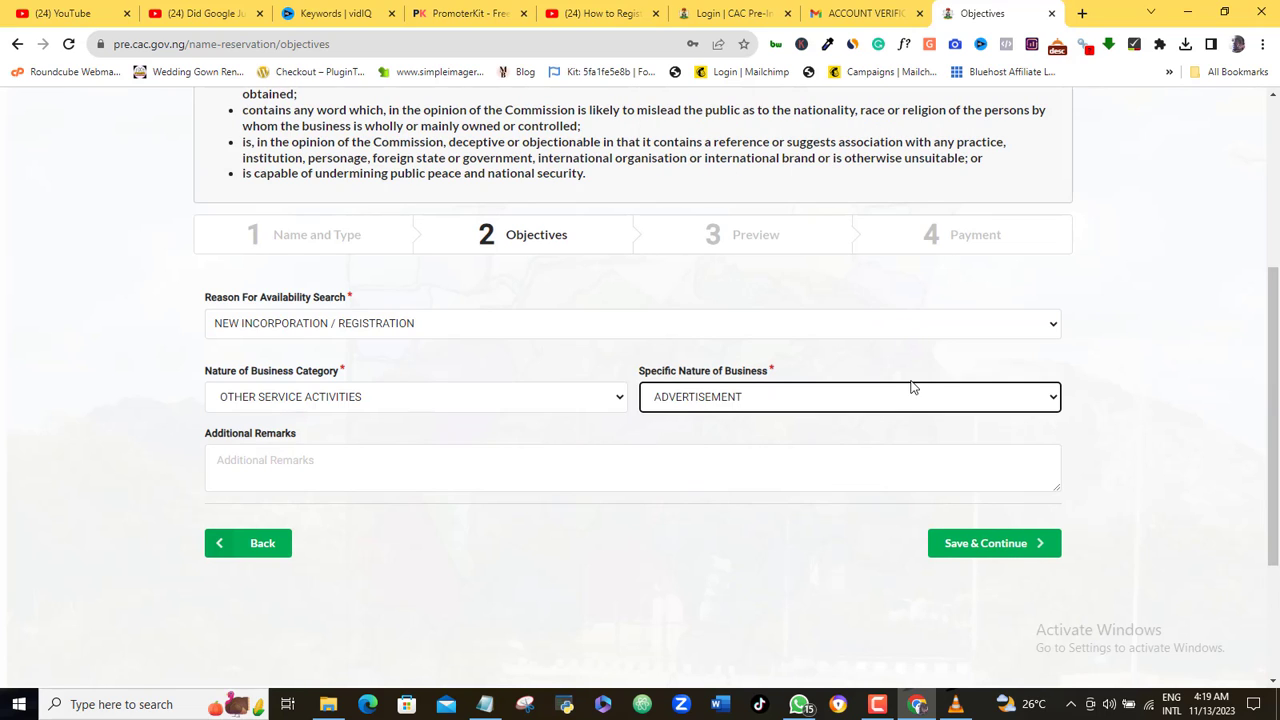
# - Add a digital-advertising remark ending 'more visibility and customers online' and save the Objectives step
pyautogui.click(830, 476)
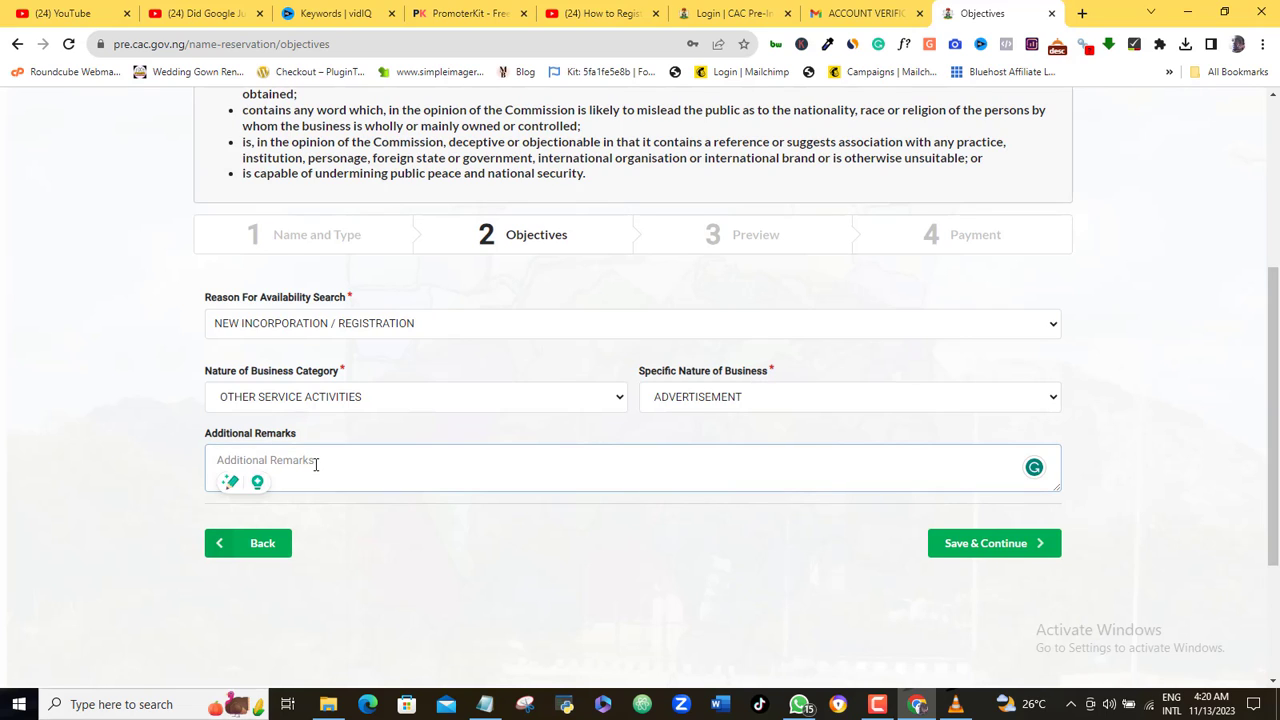
pyautogui.write('I run a digital advertising business that help businesses get')
pyautogui.write('more vi')
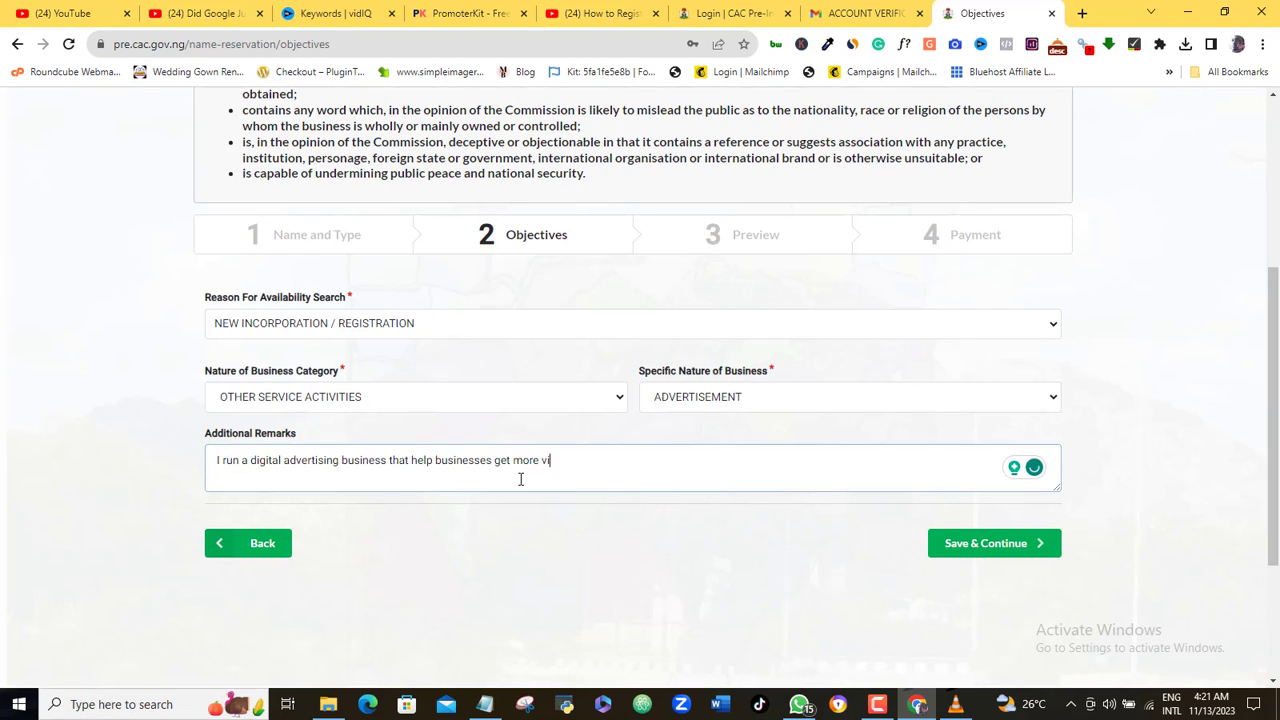
pyautogui.write('sibility and customers online')
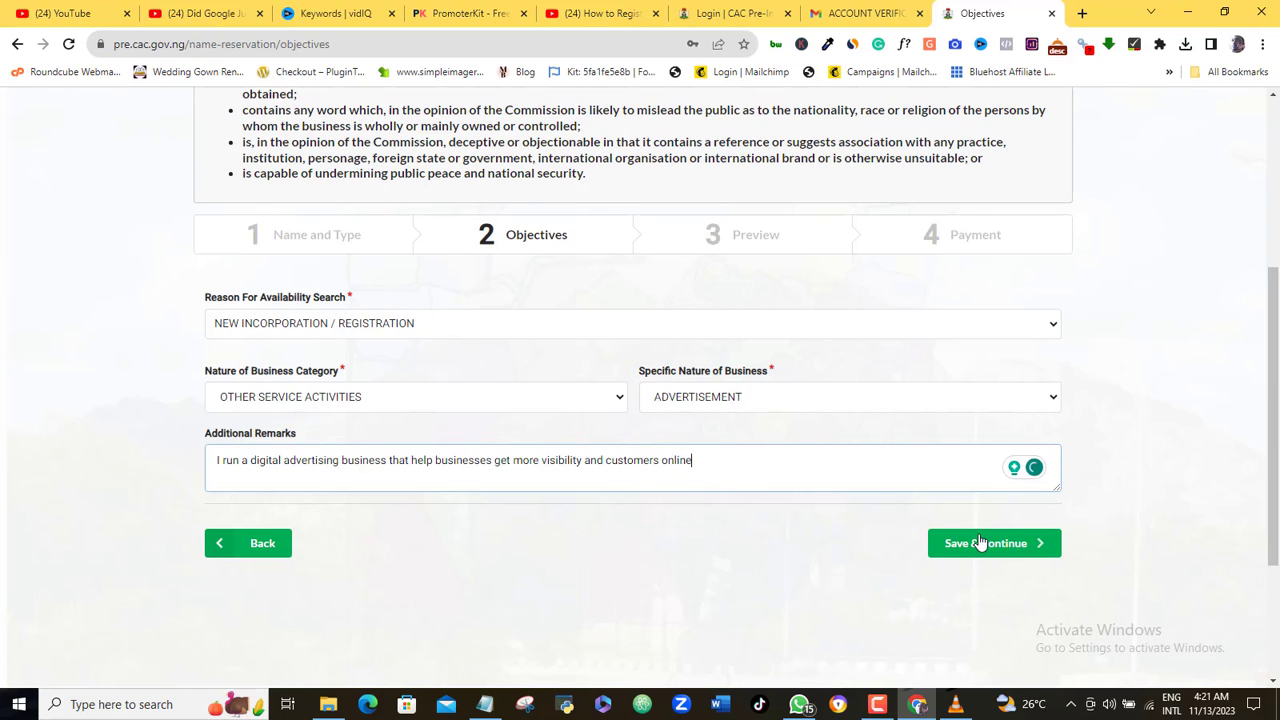
pyautogui.click(984, 549)
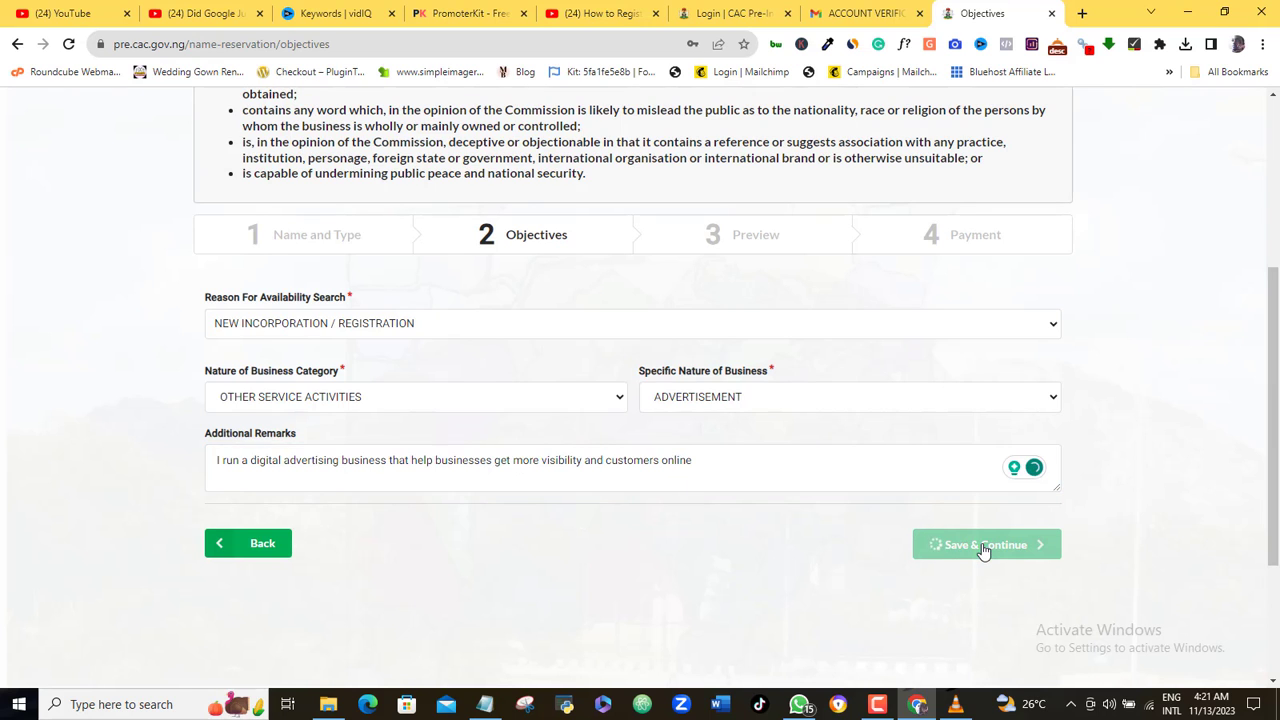
pyautogui.moveTo(1276, 229); pyautogui.dragTo(1276, 320)
pyautogui.moveTo(1273, 343); pyautogui.dragTo(1077, 528)
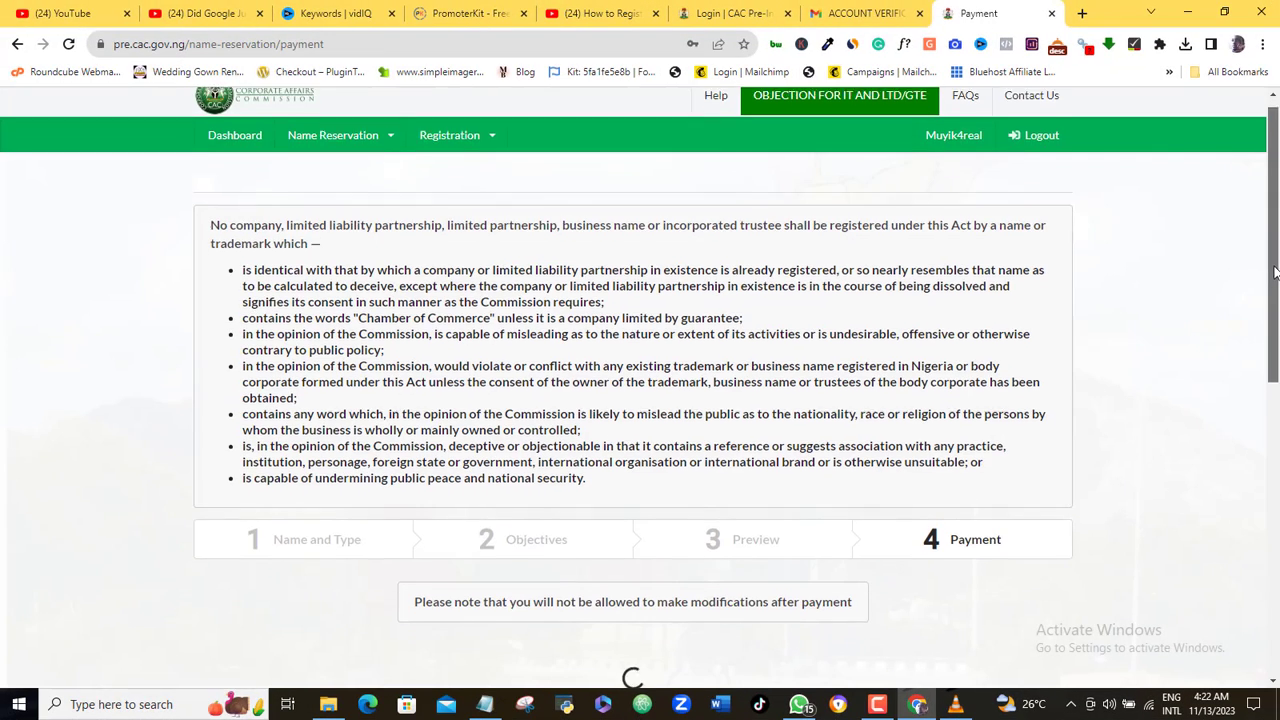
pyautogui.scroll(-3, 640, 390)
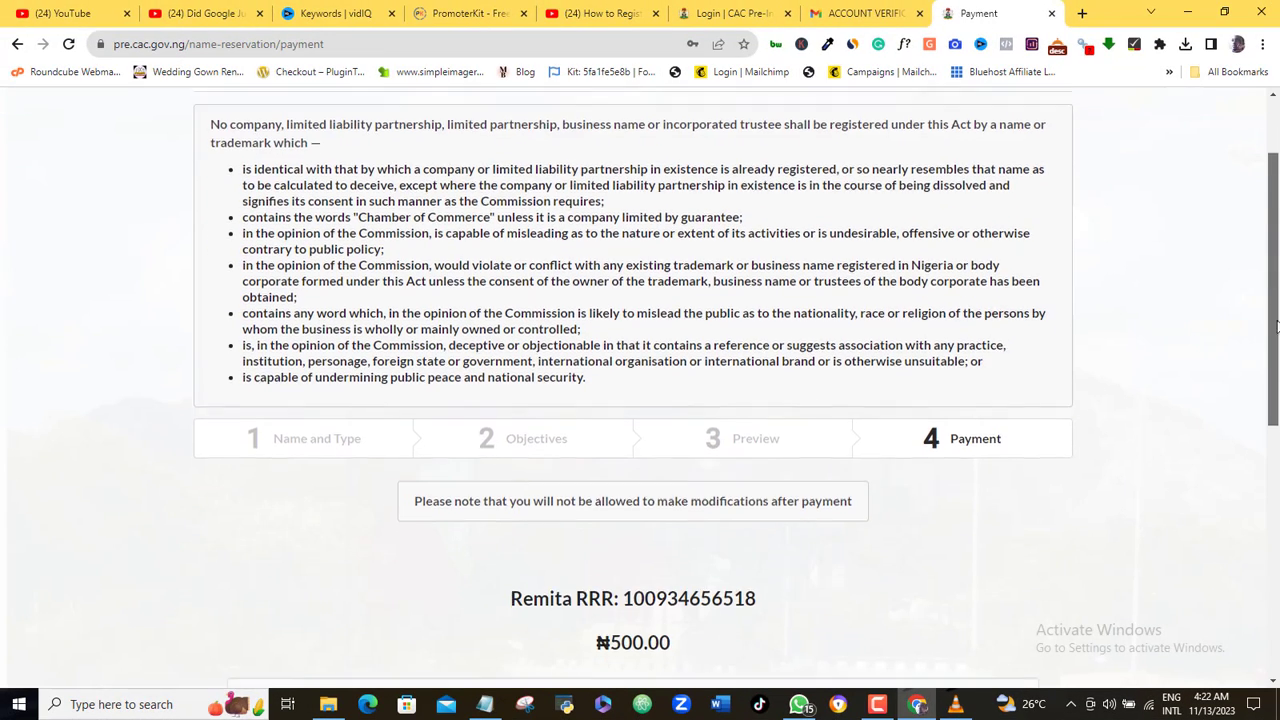
pyautogui.scroll(-2, 1278, 428)
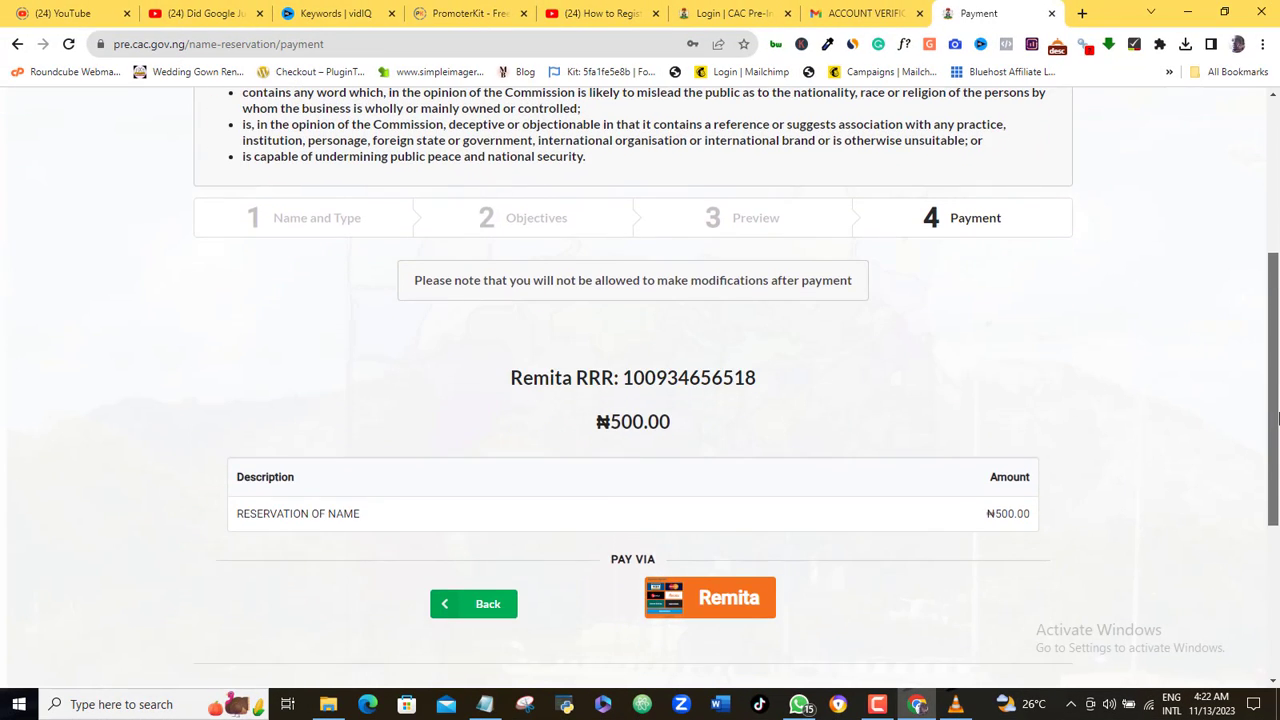
pyautogui.scroll(-1, 1278, 428)
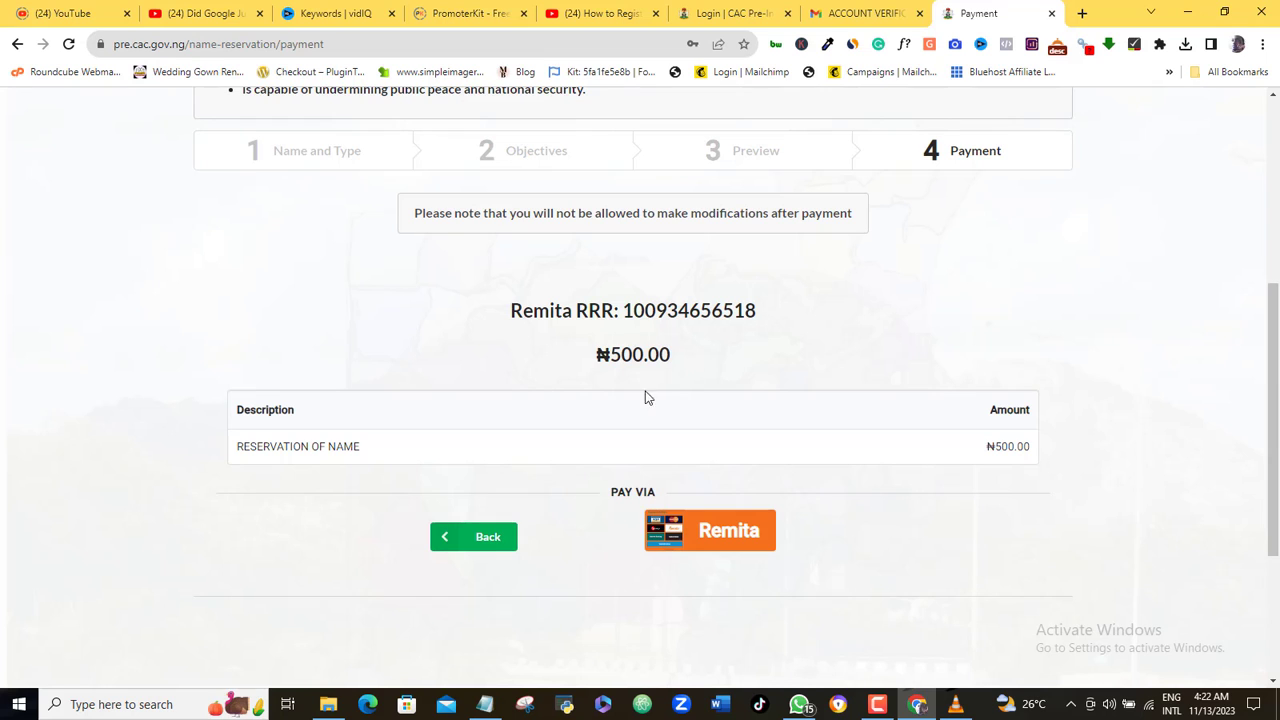
pyautogui.scroll(-2, 660, 390)
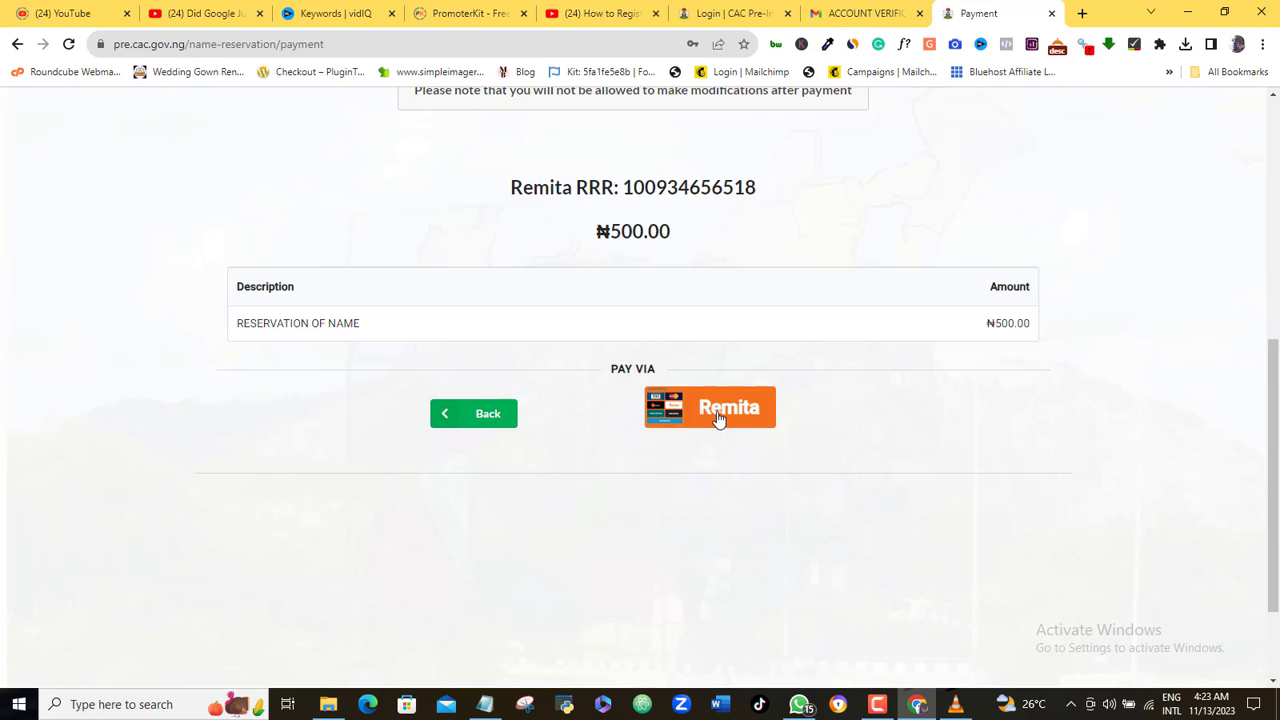
# - Submit the CAC biller details on Remita to reach the NGN 663.94 card payment form
pyautogui.click(718, 419)
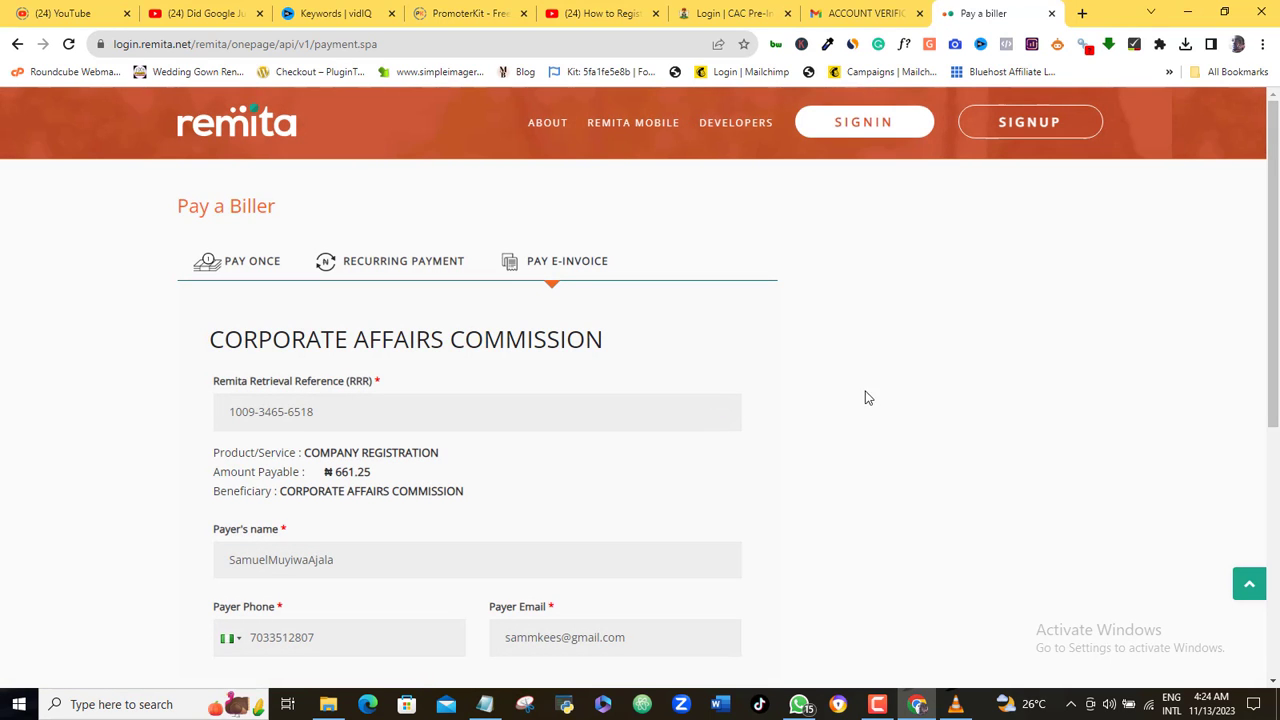
pyautogui.moveTo(1277, 193); pyautogui.dragTo(1277, 262)
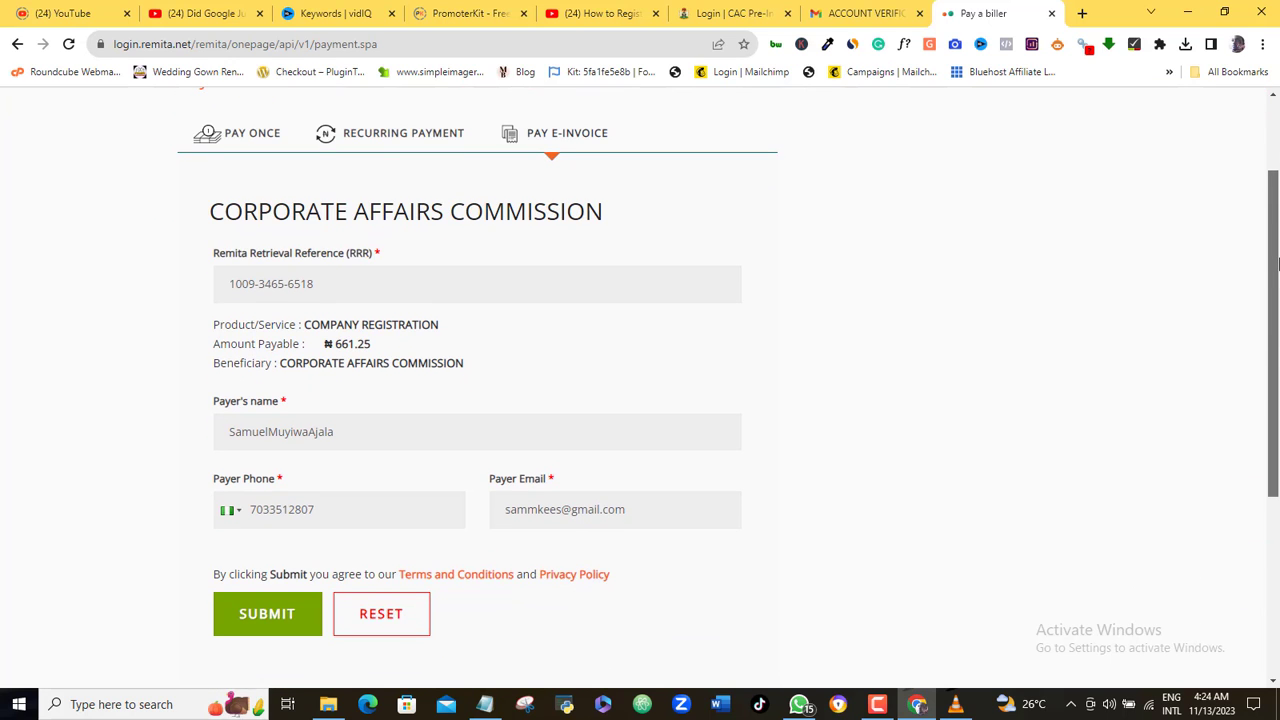
pyautogui.moveTo(1278, 264); pyautogui.dragTo(1278, 258)
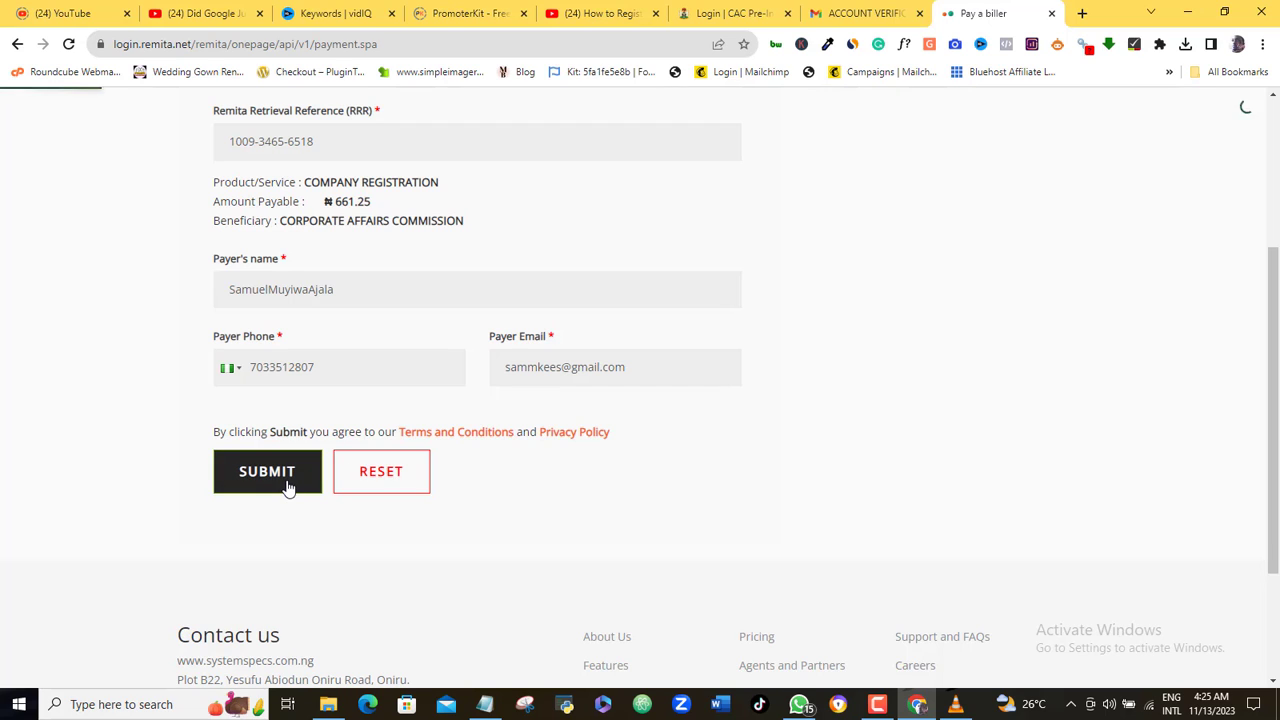
pyautogui.click(287, 487)
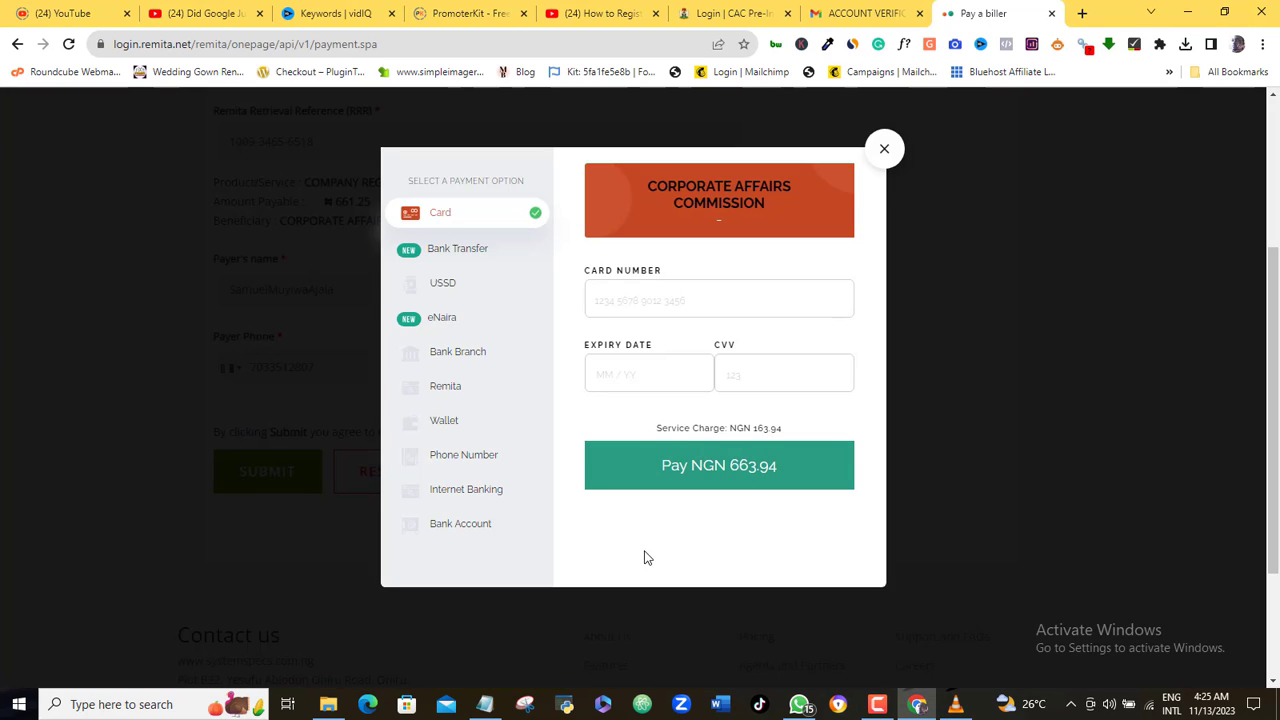
pyautogui.click(880, 705)
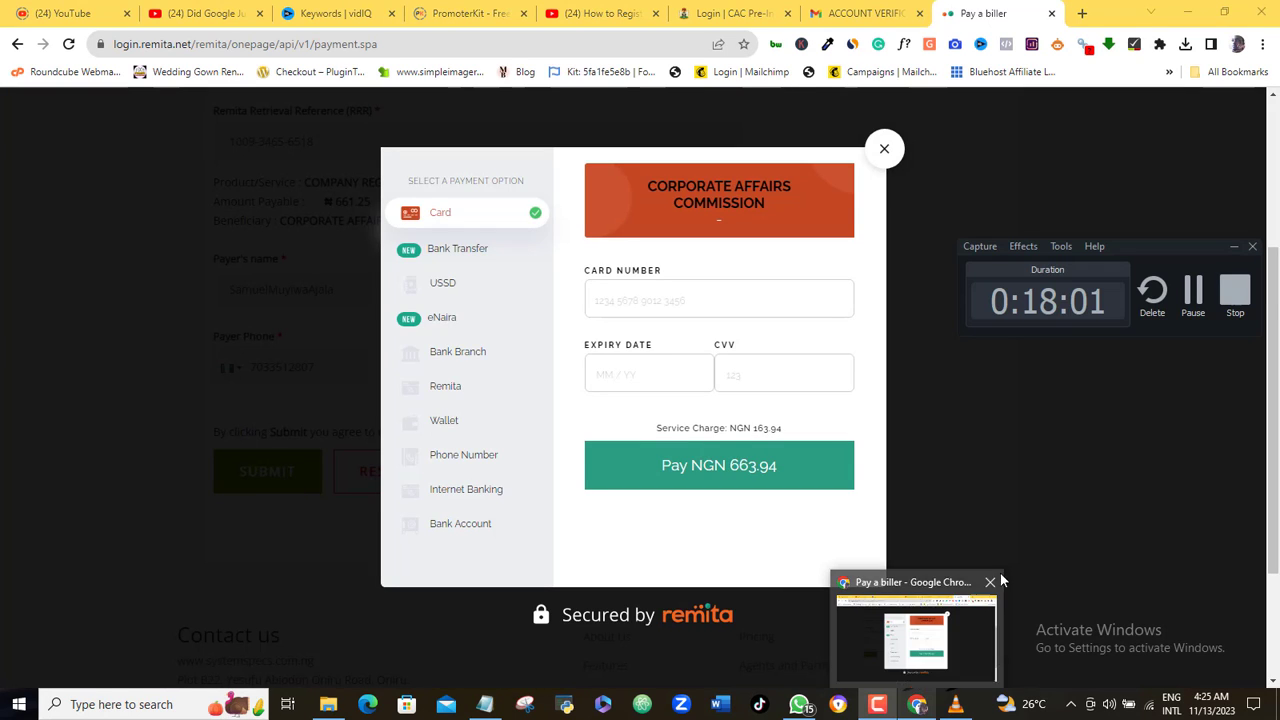
pyautogui.click(1234, 248)
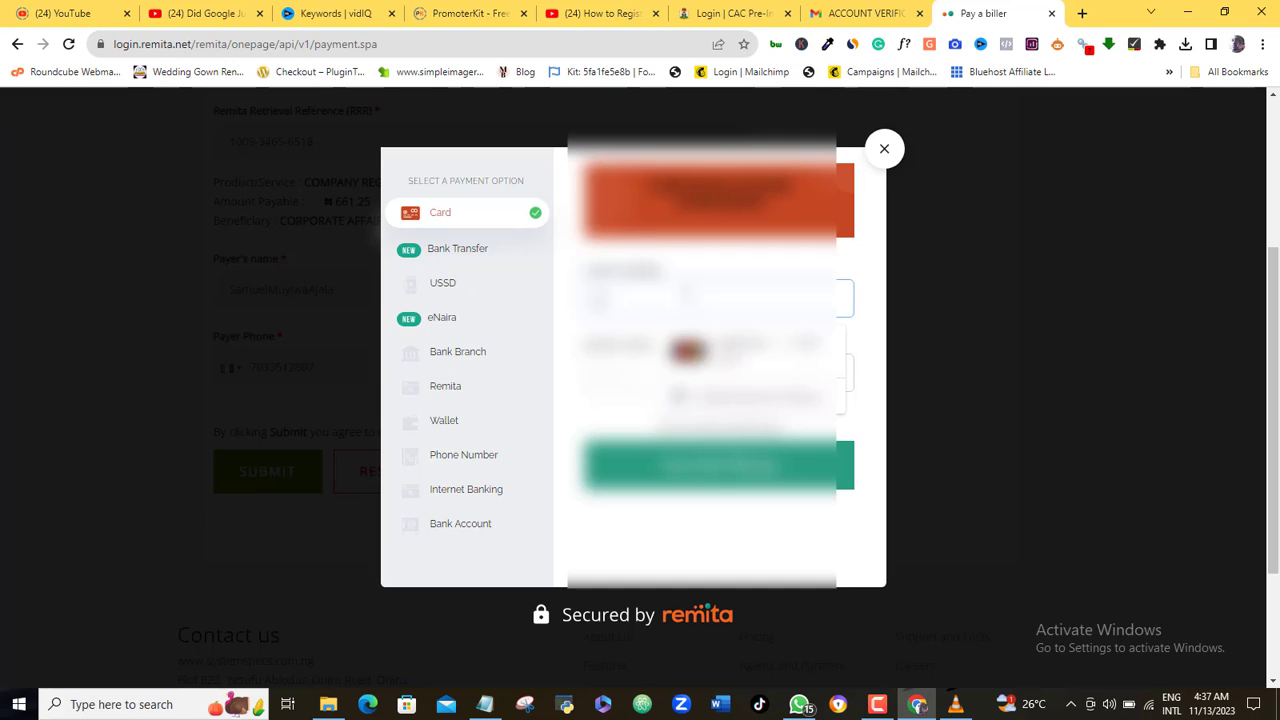
# - Pay NGN 663.94 with the card details, authorising it with the bank's one-time password
pyautogui.write('******')
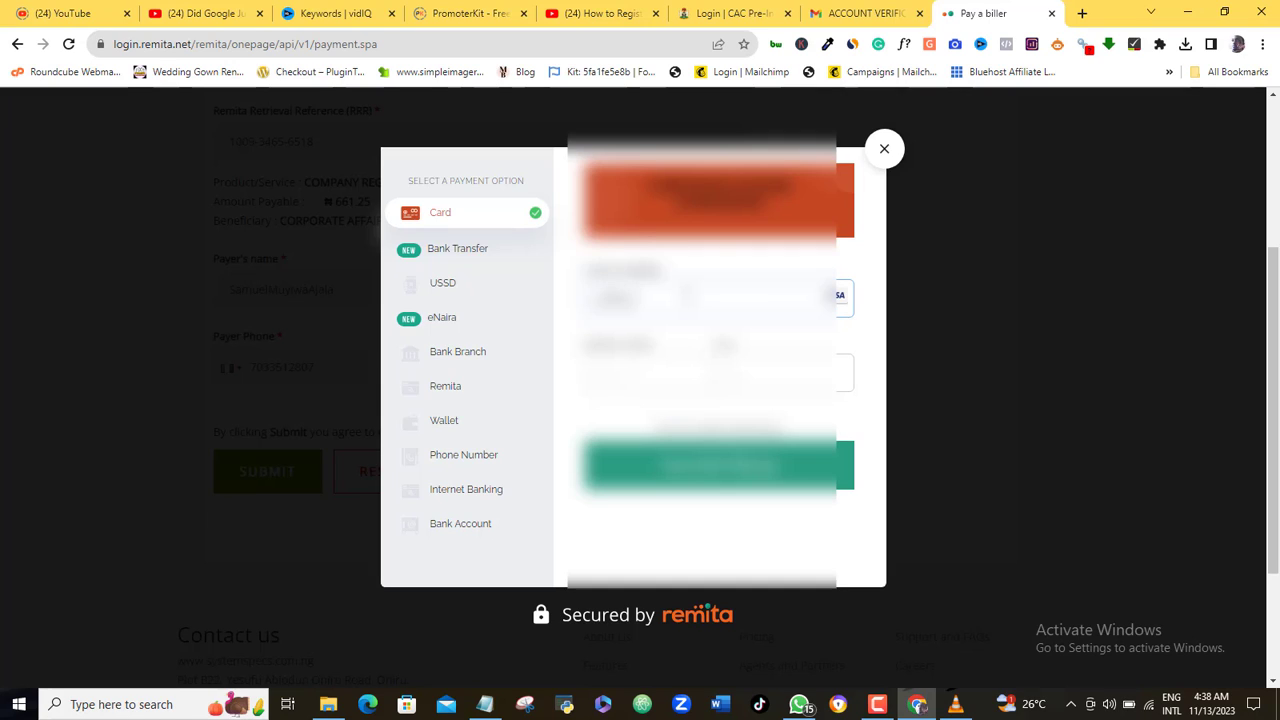
pyautogui.write('****')
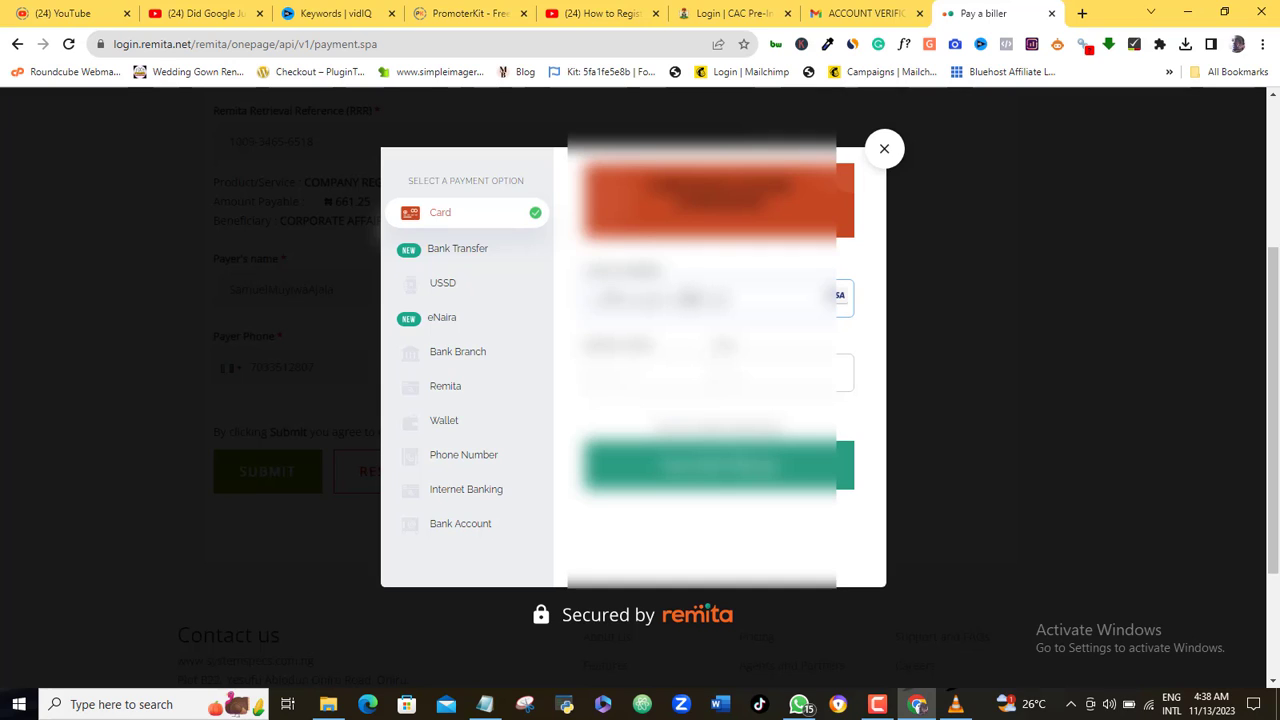
pyautogui.click(655, 367)
pyautogui.write('***')
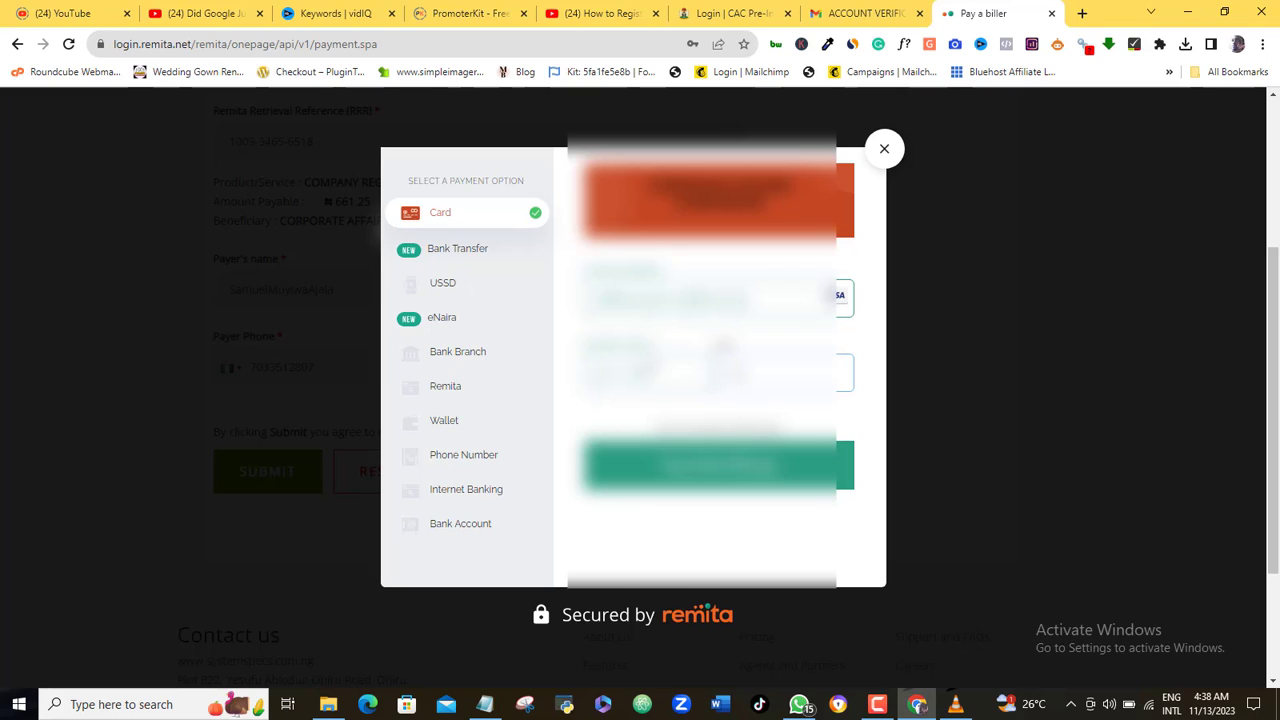
pyautogui.click(733, 483)
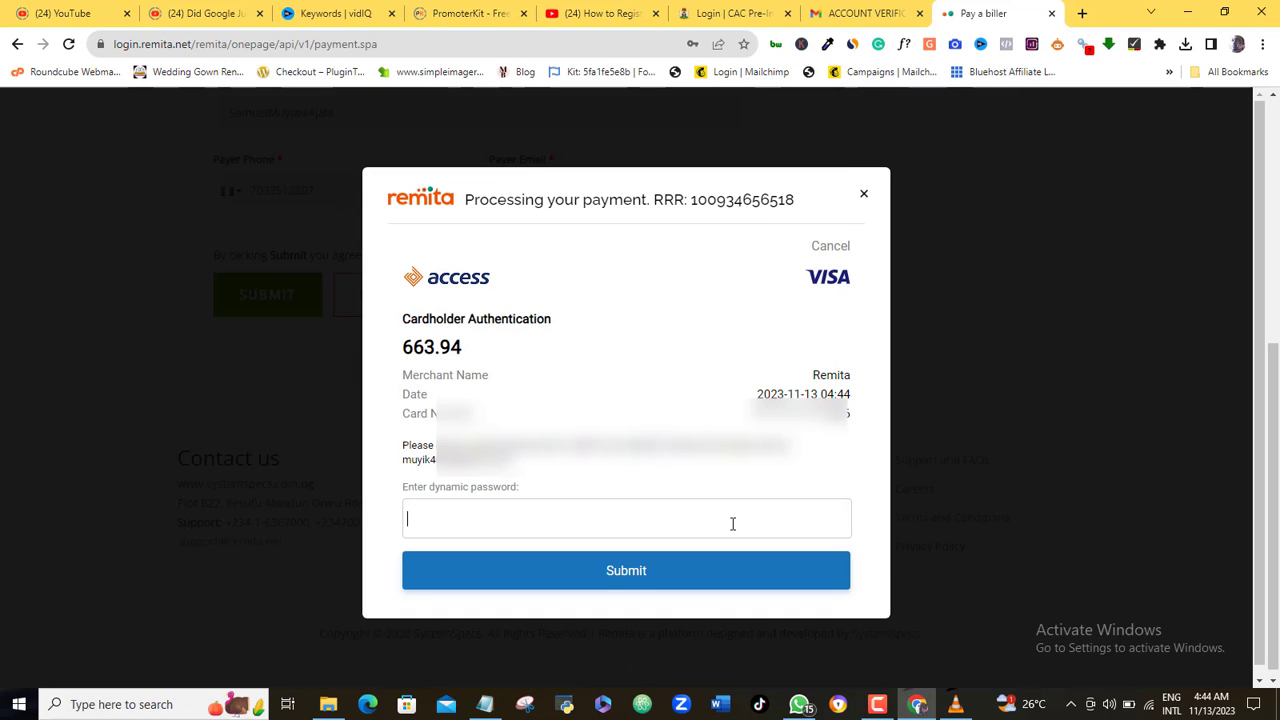
pyautogui.click(679, 570)
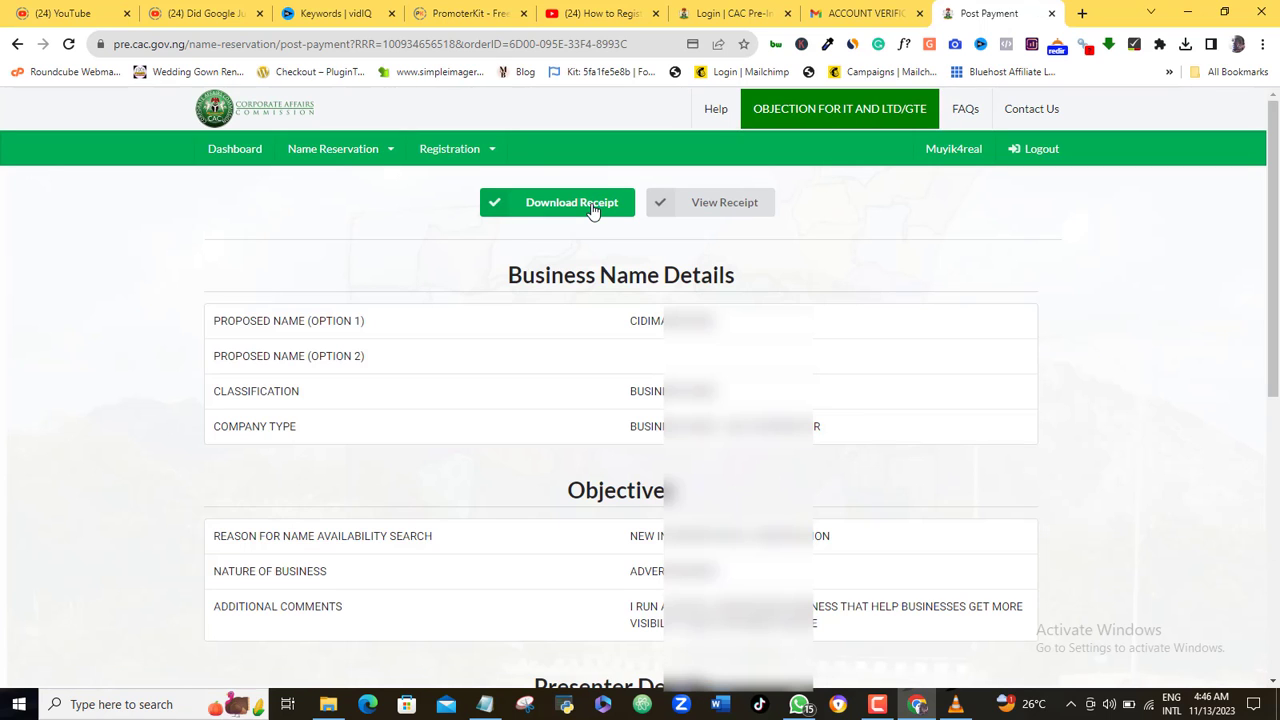
# - Download and view the PAID payment receipt, then return to the business name details
pyautogui.click(594, 205)
pyautogui.click(731, 212)
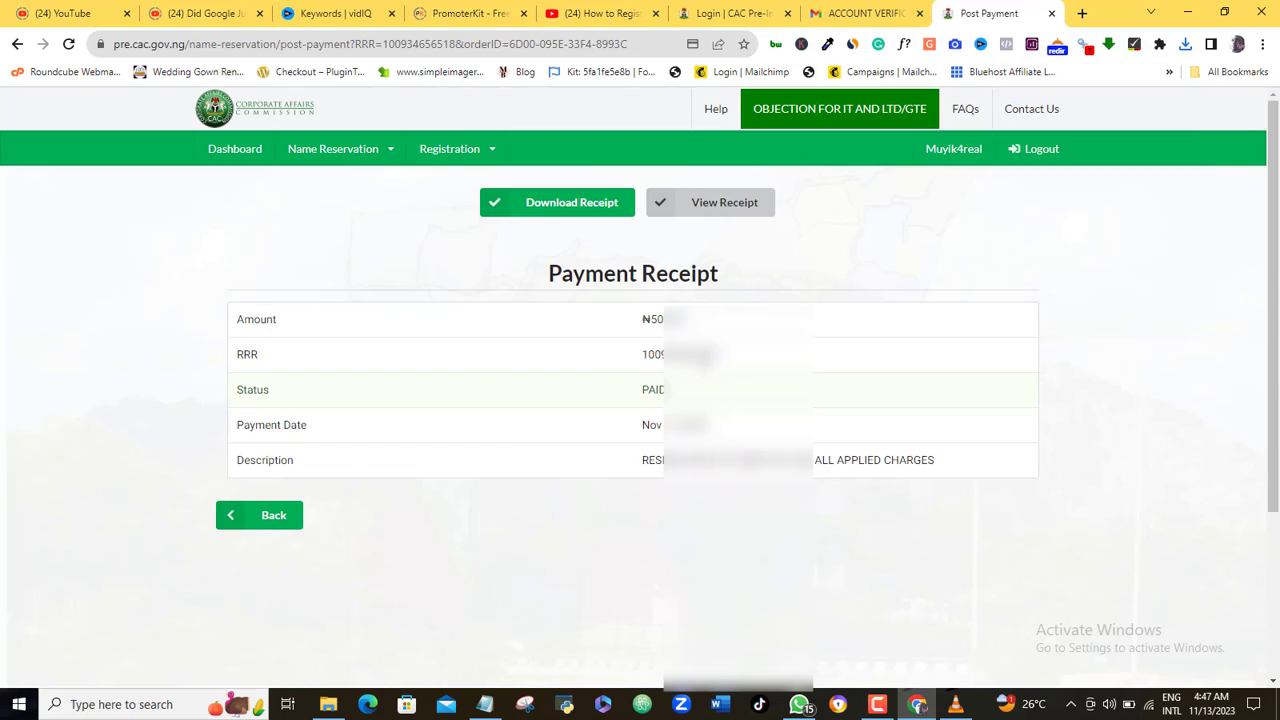
pyautogui.click(258, 525)
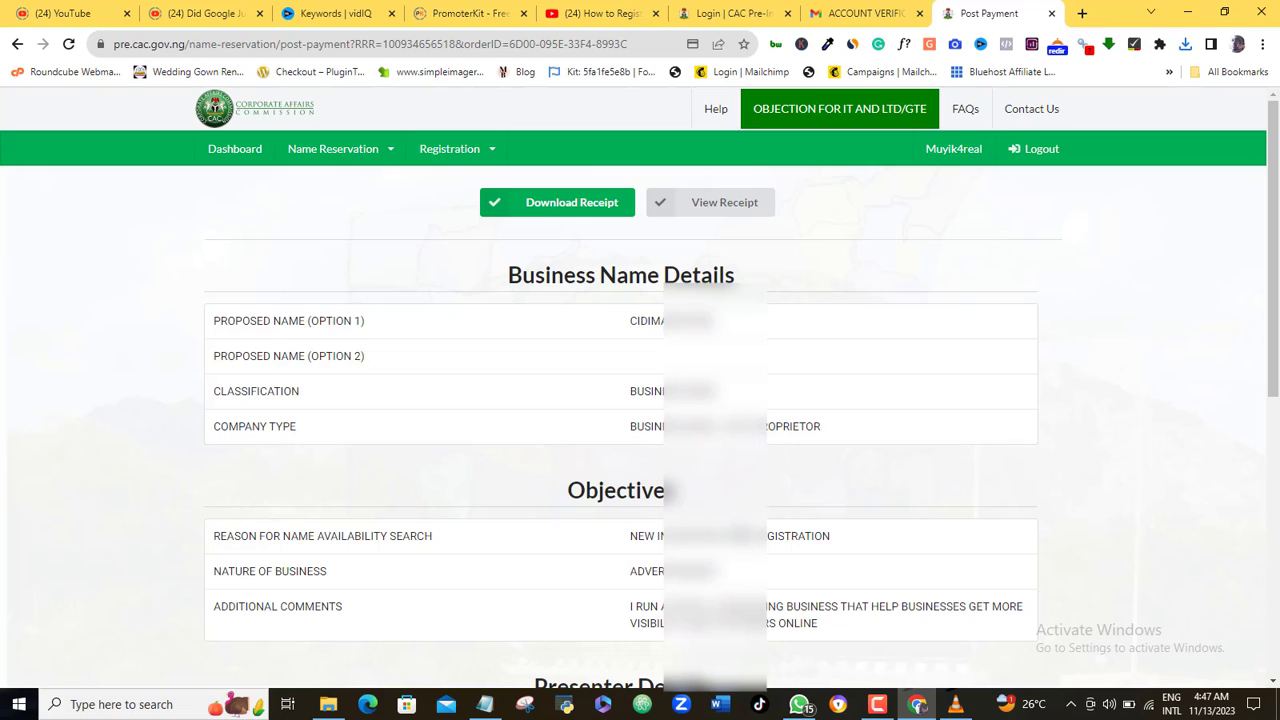
# - Return to the portal's signed-out public home page via the Registration menu
pyautogui.click(877, 704)
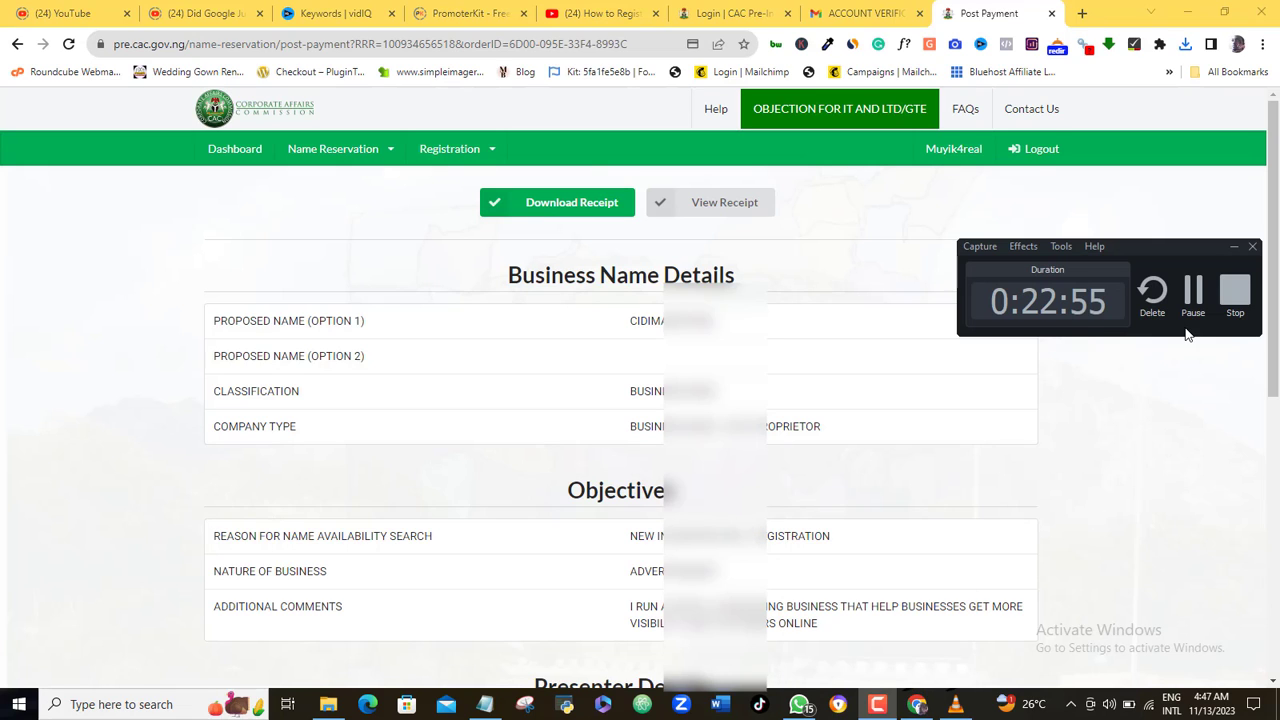
pyautogui.click(1193, 290)
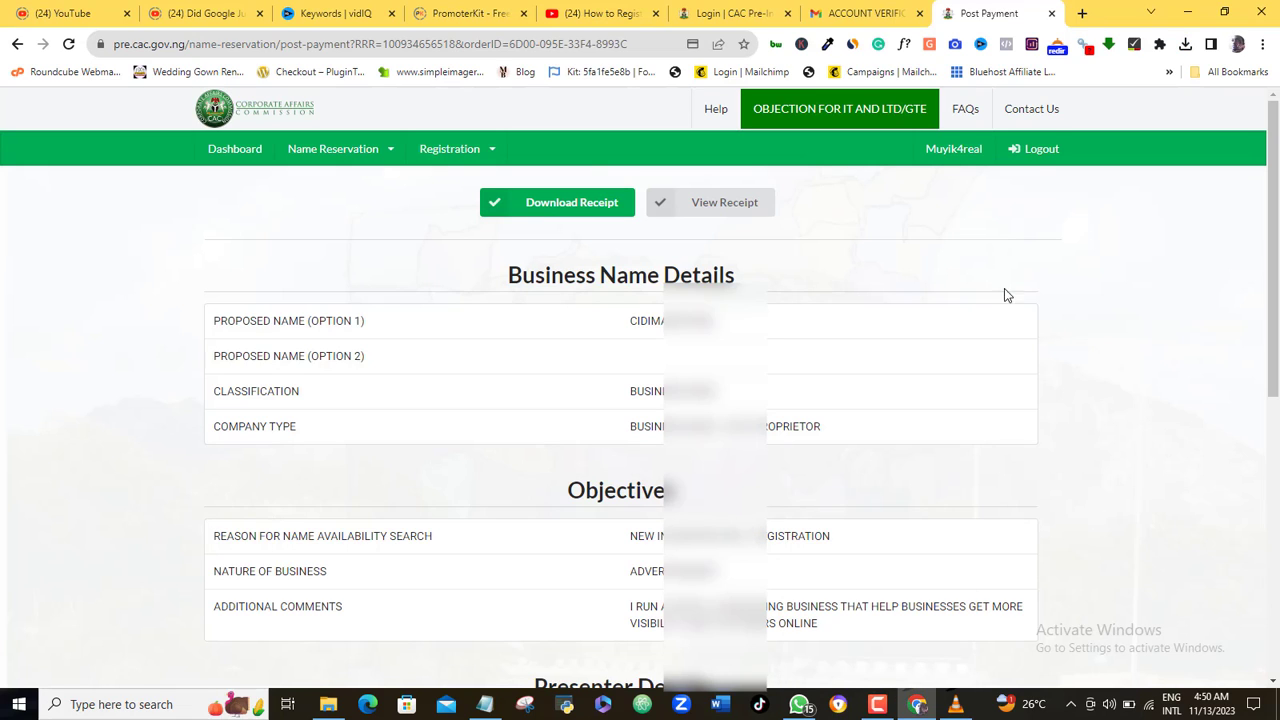
pyautogui.click(447, 162)
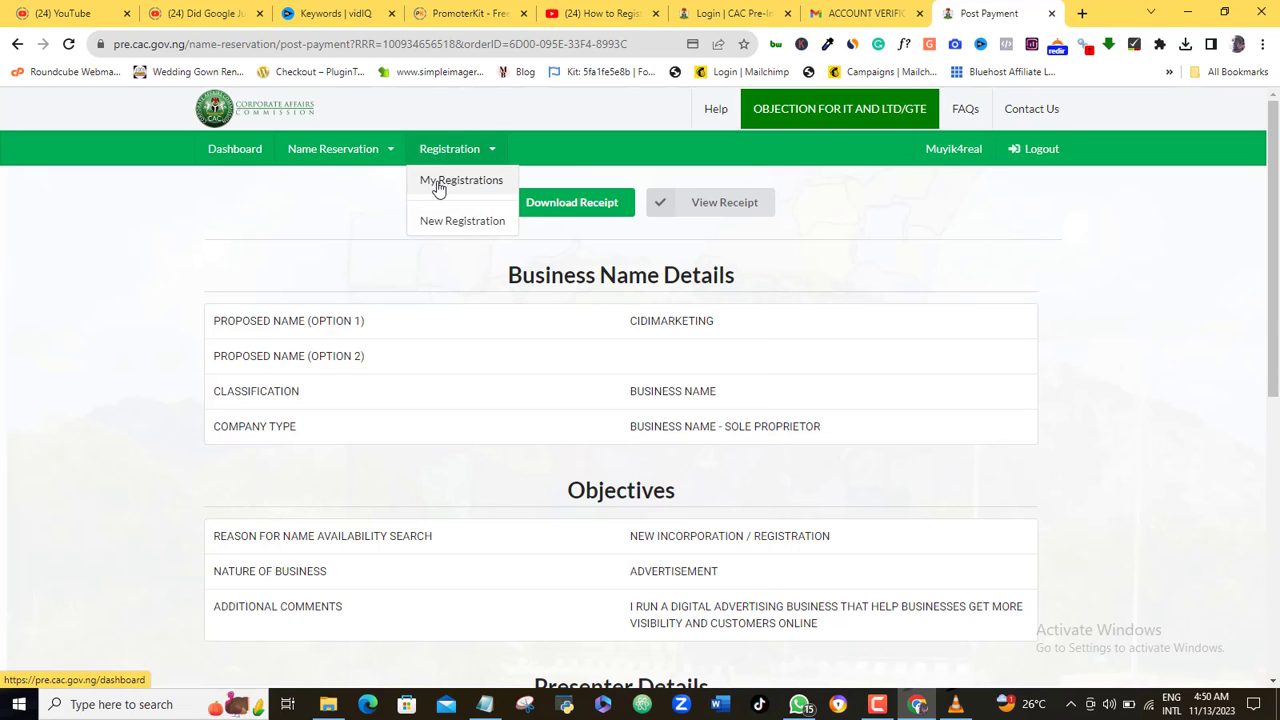
pyautogui.rightClick(443, 190)
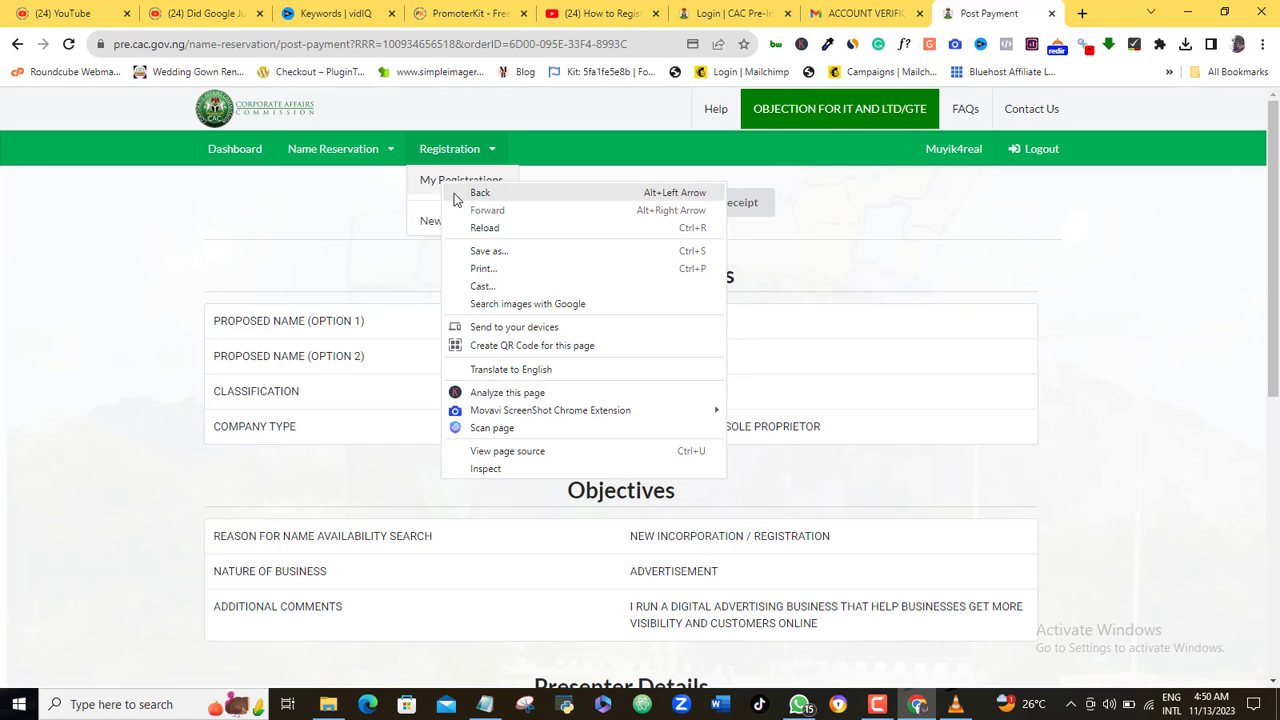
pyautogui.click(395, 203)
pyautogui.click(457, 163)
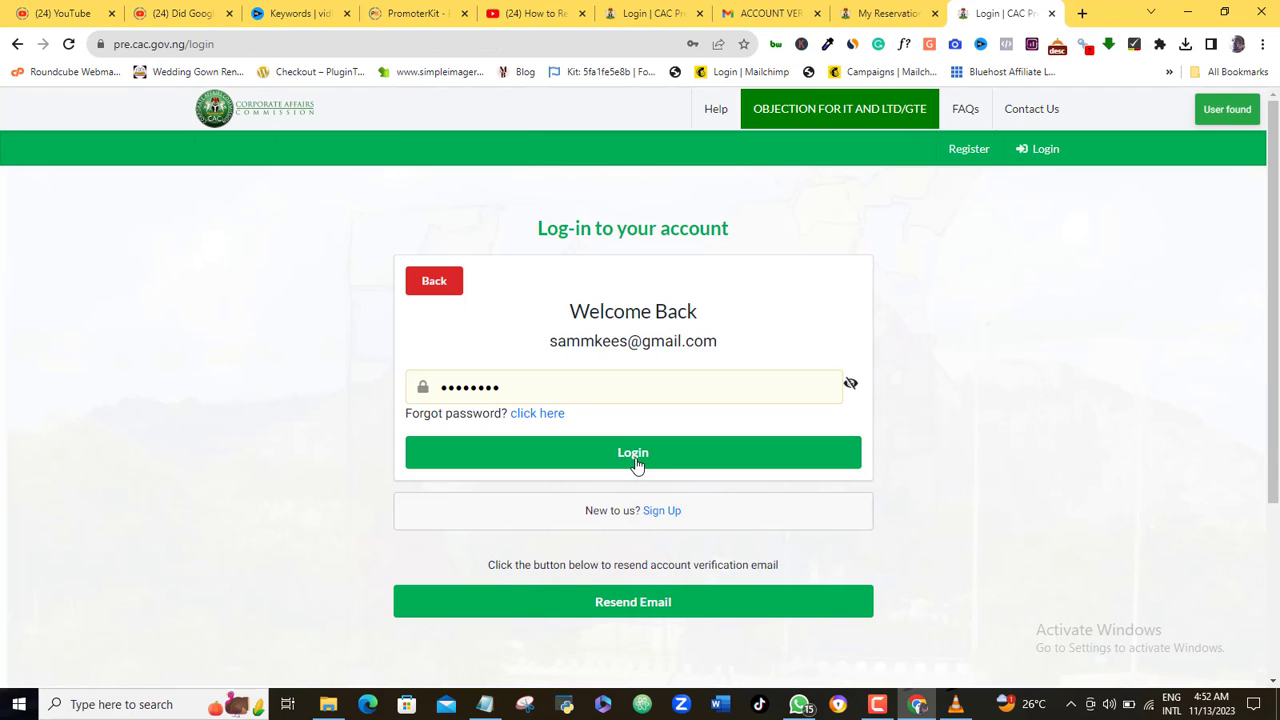
pyautogui.click(636, 463)
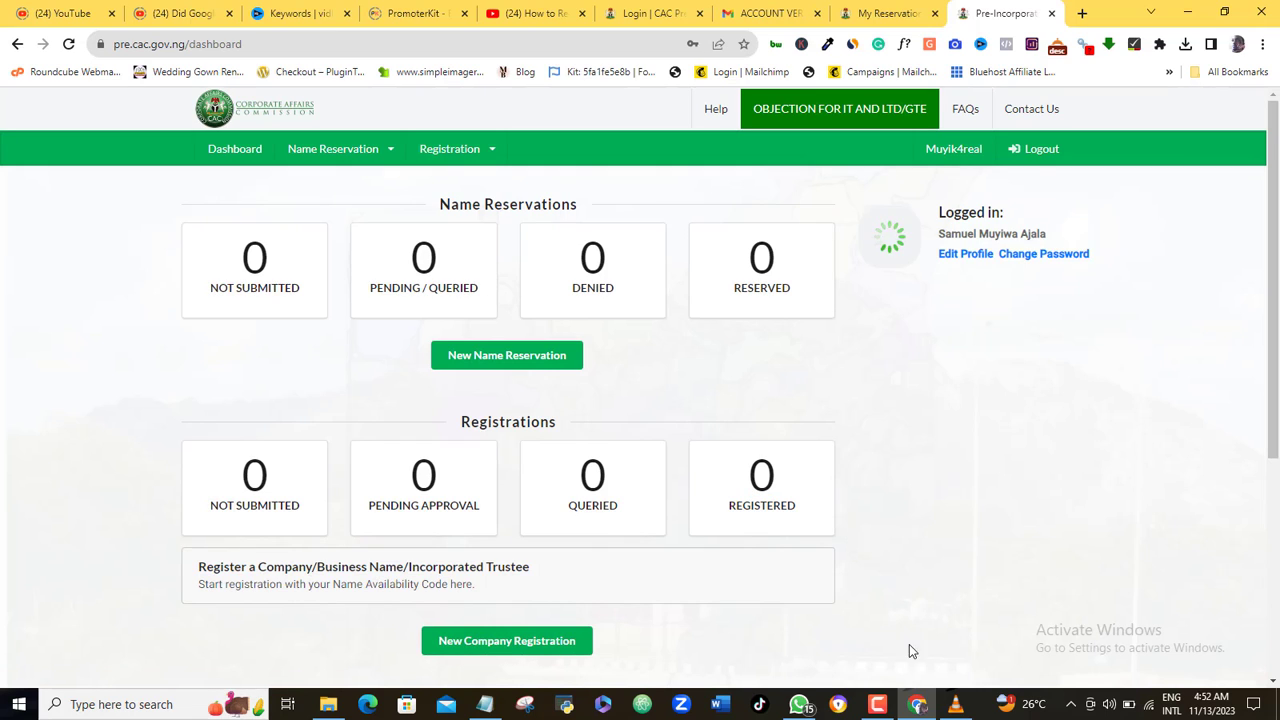
pyautogui.moveTo(957, 706)
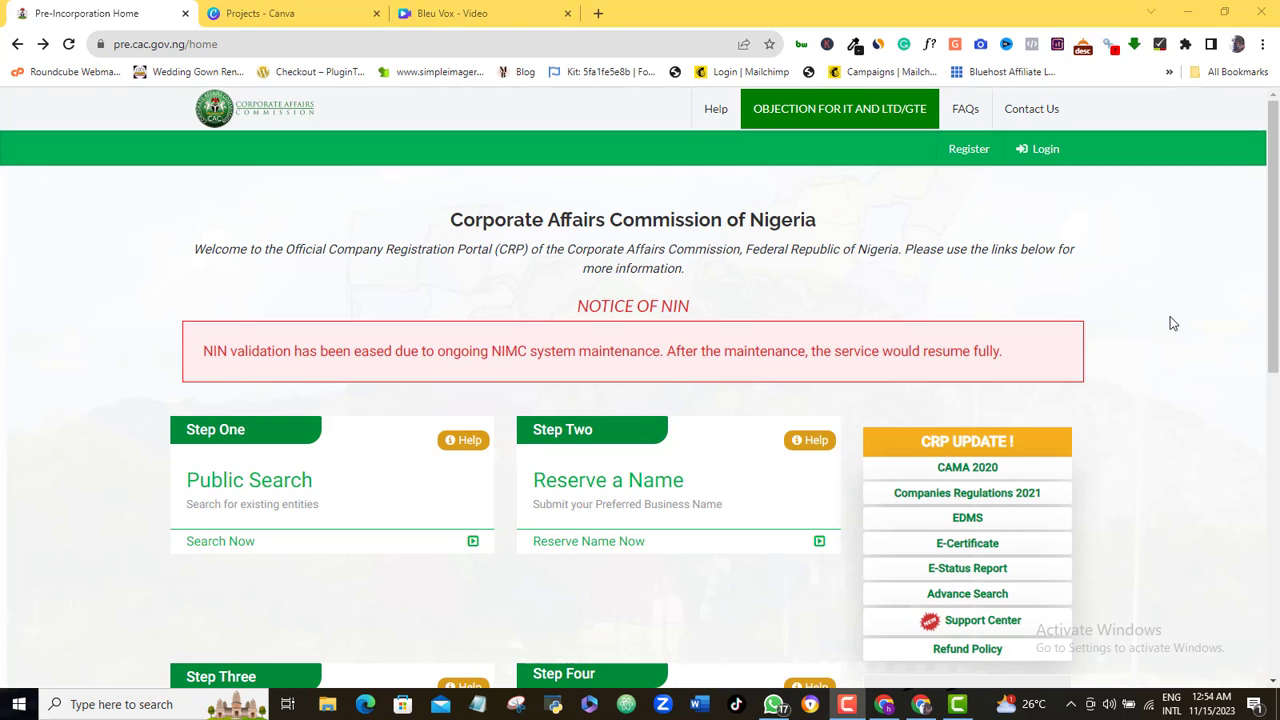
# - Sign back in to the CAC portal, passing the reCAPTCHA check with the saved password
pyautogui.click(1045, 150)
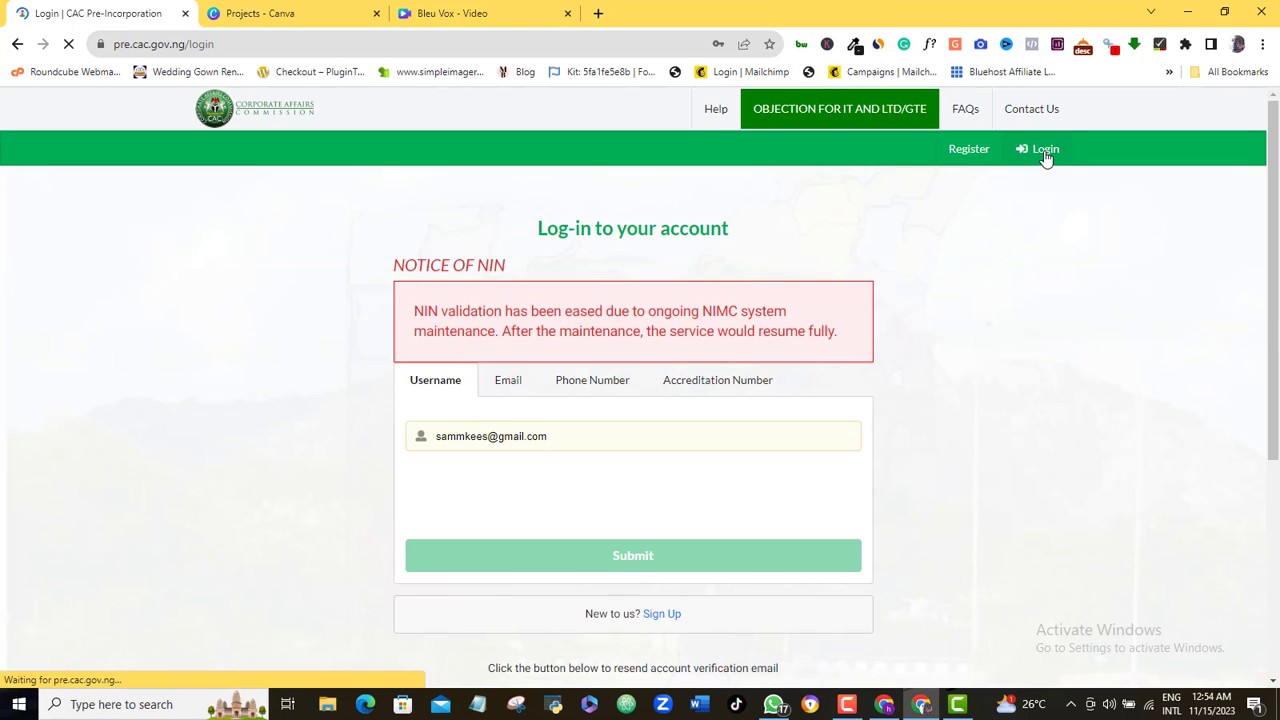
pyautogui.click(424, 499)
pyautogui.click(549, 560)
pyautogui.click(634, 459)
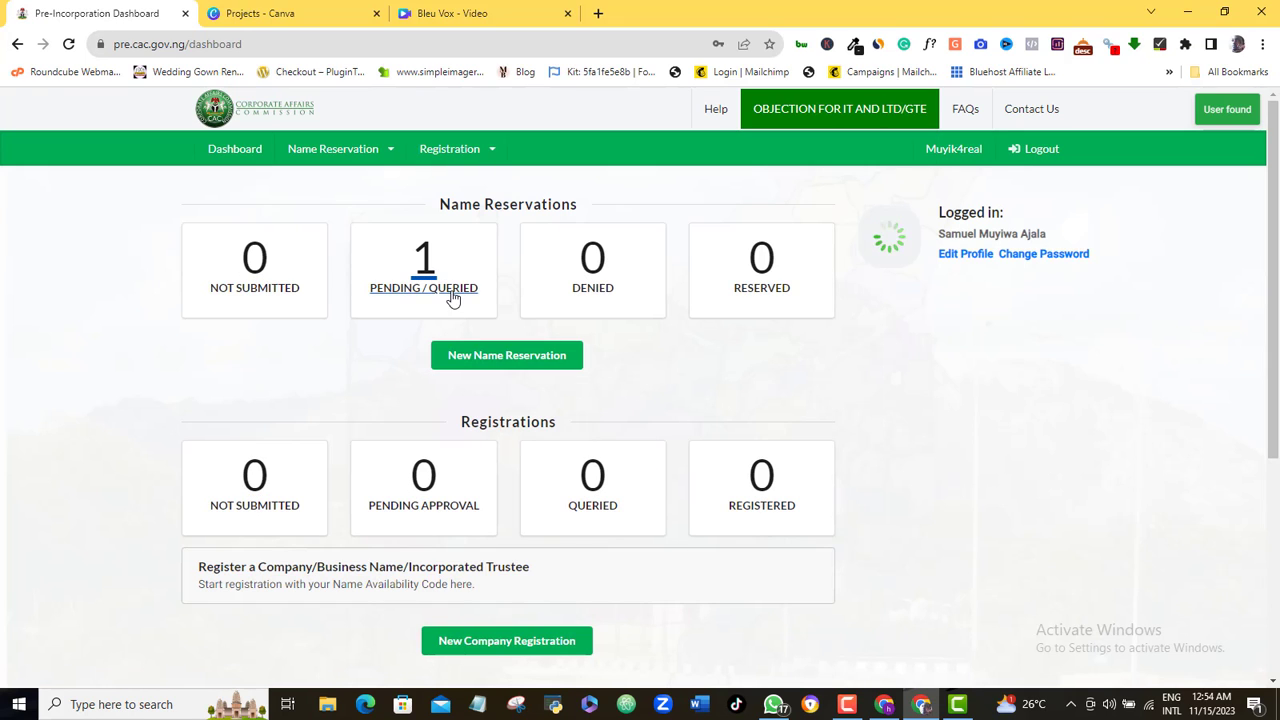
# - View the one pending reservation, CIDIMARKETING, then return to the dashboard
pyautogui.click(459, 297)
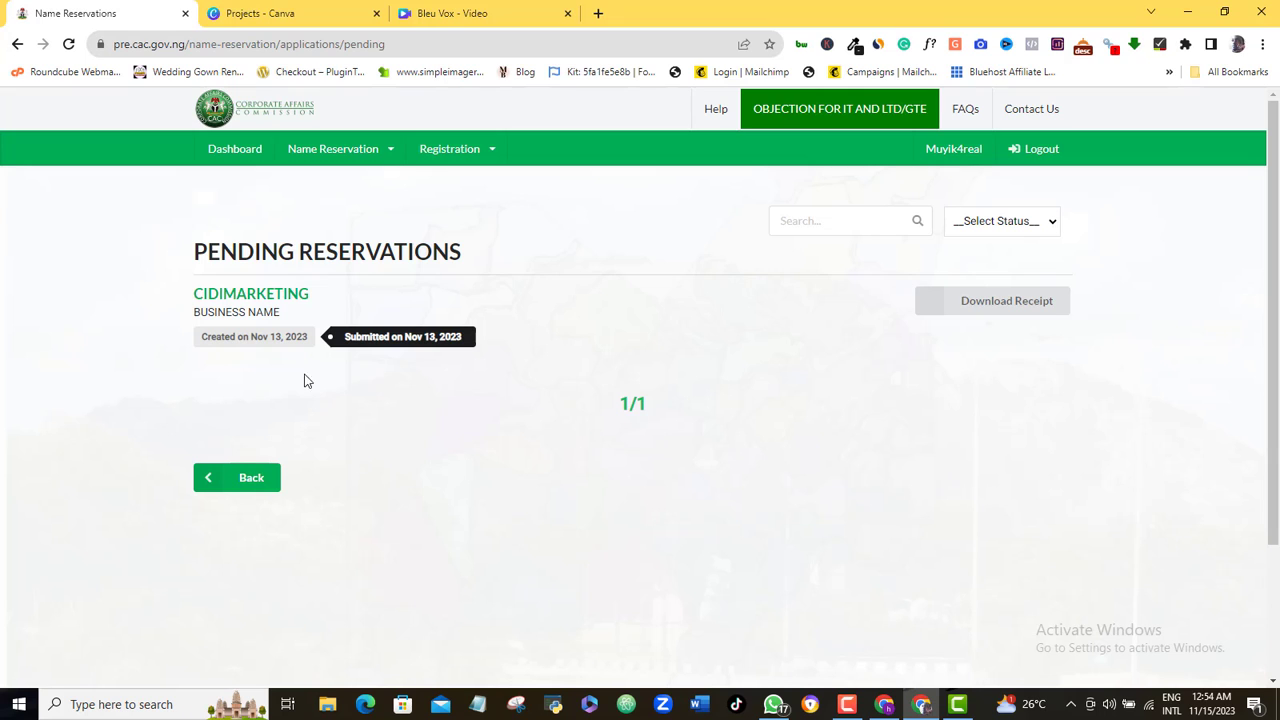
pyautogui.click(957, 704)
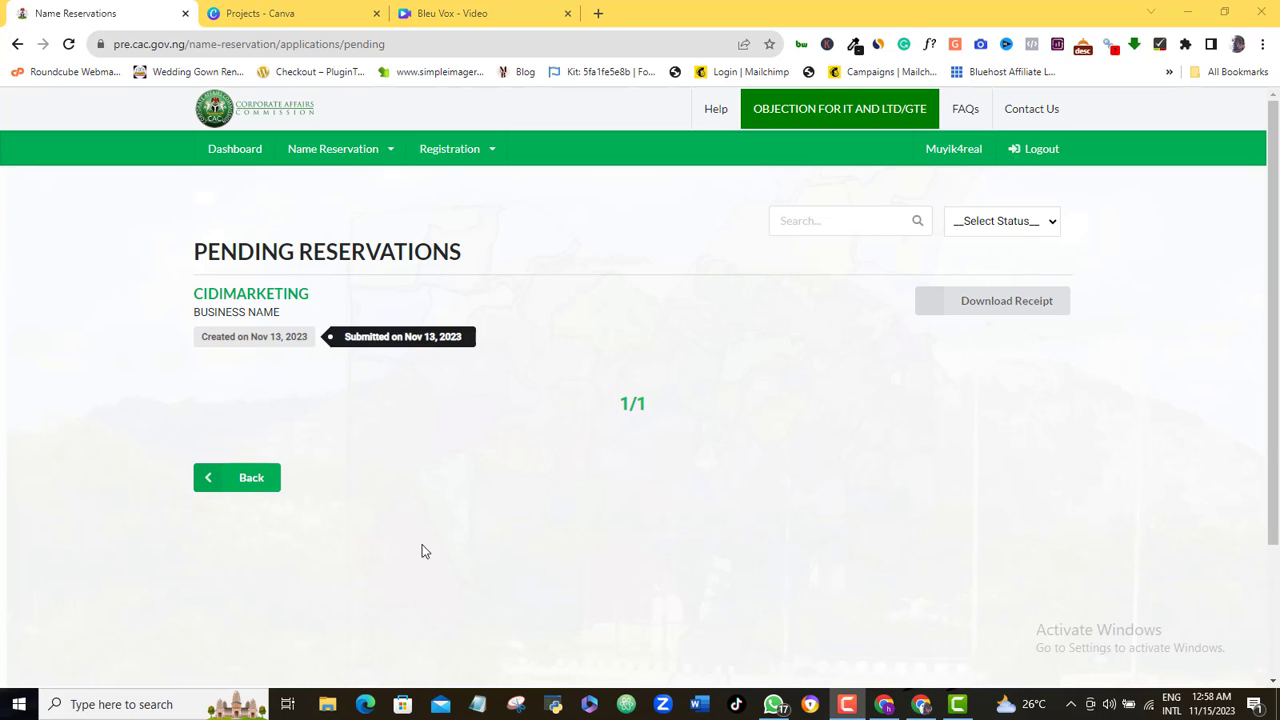
pyautogui.click(253, 478)
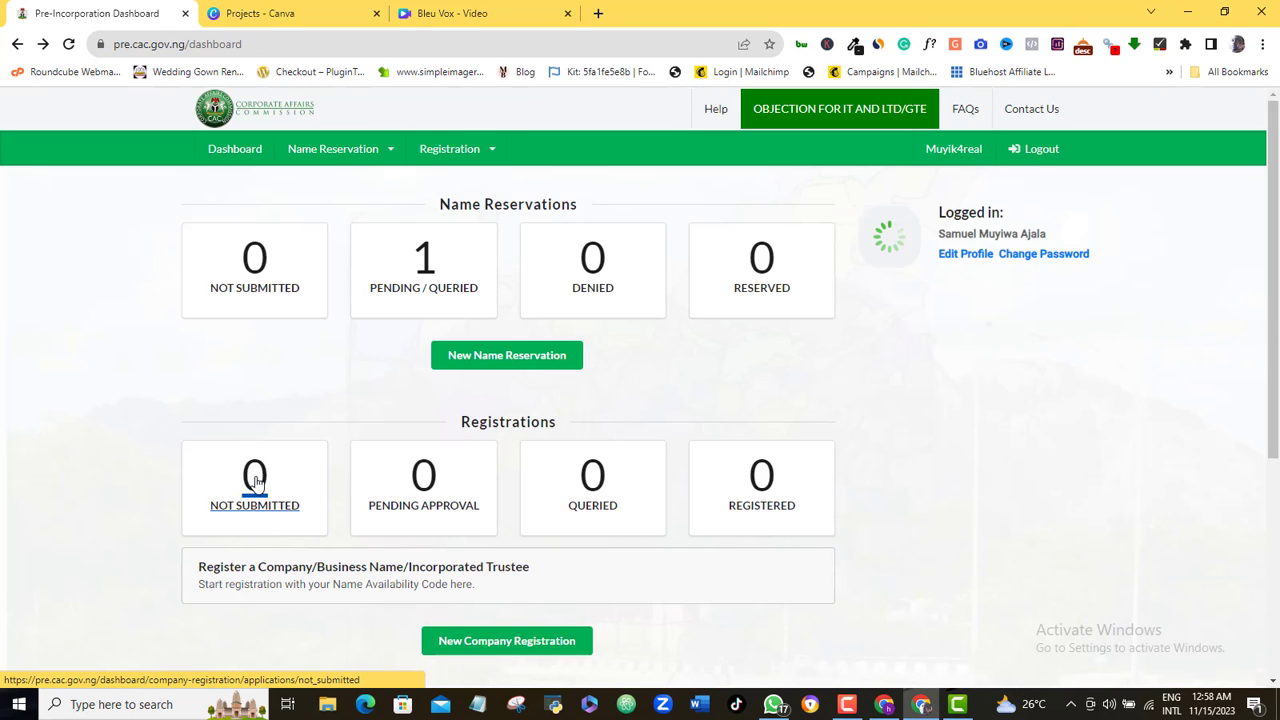